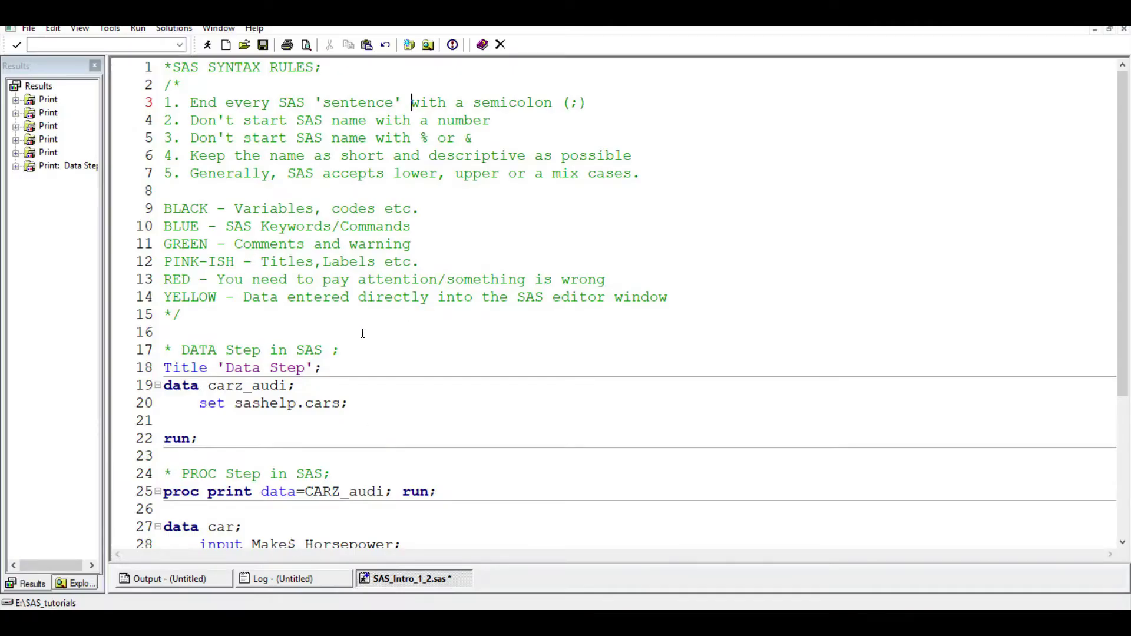
- Switch to the browser and view the operating system choices on the SAS University Edition download page
{"action": "left_click", "coordinate": [604, 557]}
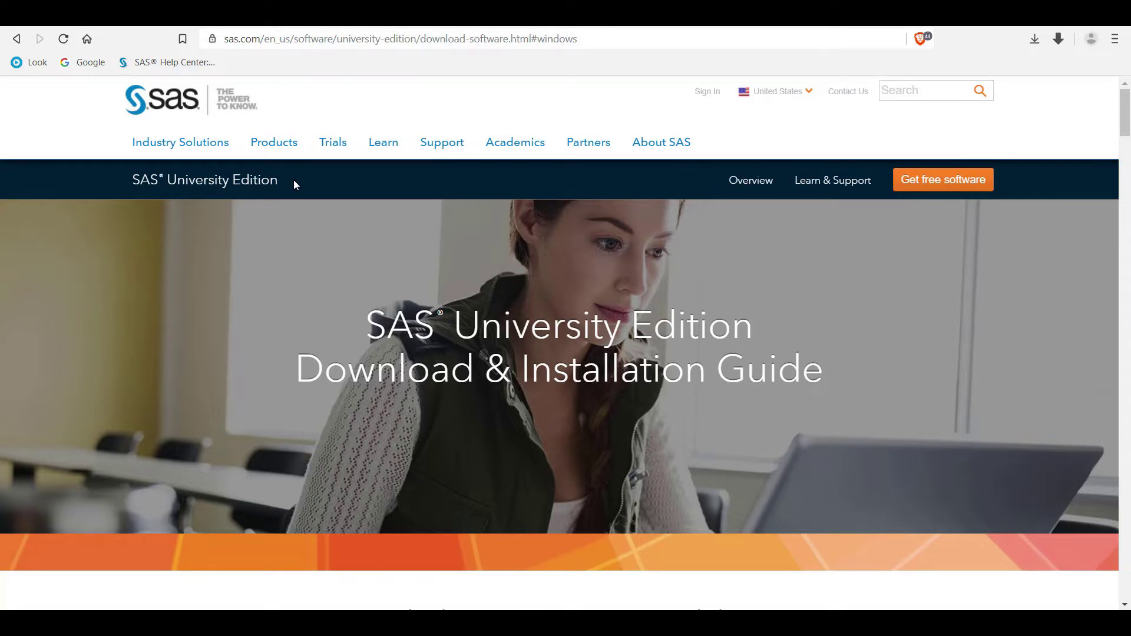
{"action": "scroll", "coordinate": [293, 179], "scroll_direction": "down", "scroll_amount": 5}
{"action": "scroll", "coordinate": [295, 187], "scroll_direction": "up", "scroll_amount": 2}
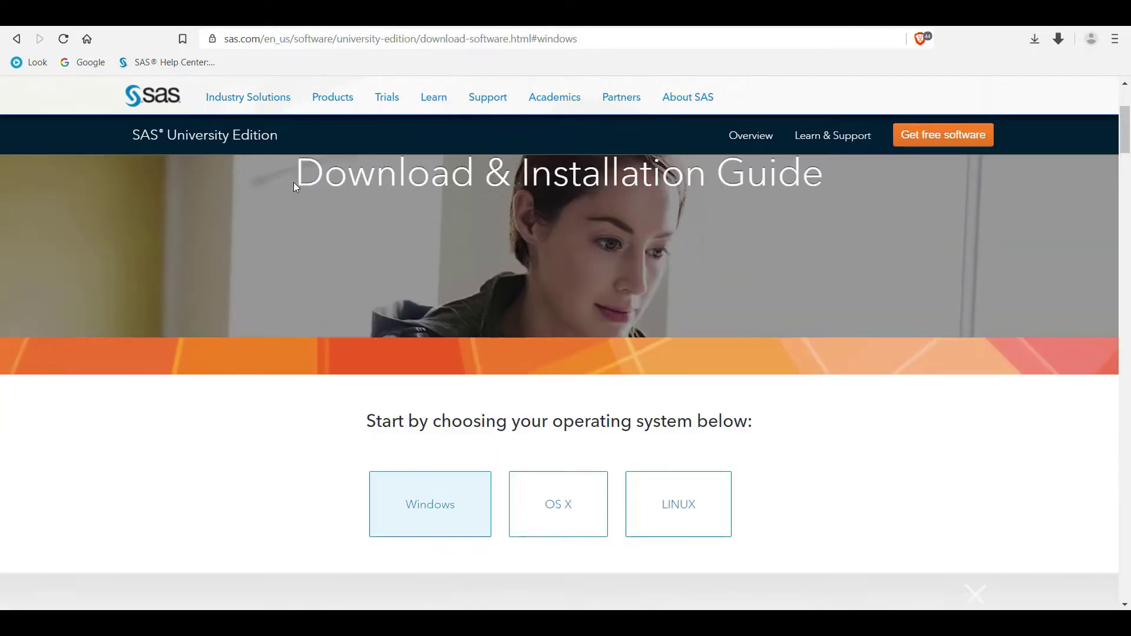
{"action": "scroll", "coordinate": [296, 187], "scroll_direction": "down", "scroll_amount": 3}
{"action": "scroll", "coordinate": [296, 187], "scroll_direction": "down", "scroll_amount": 1}
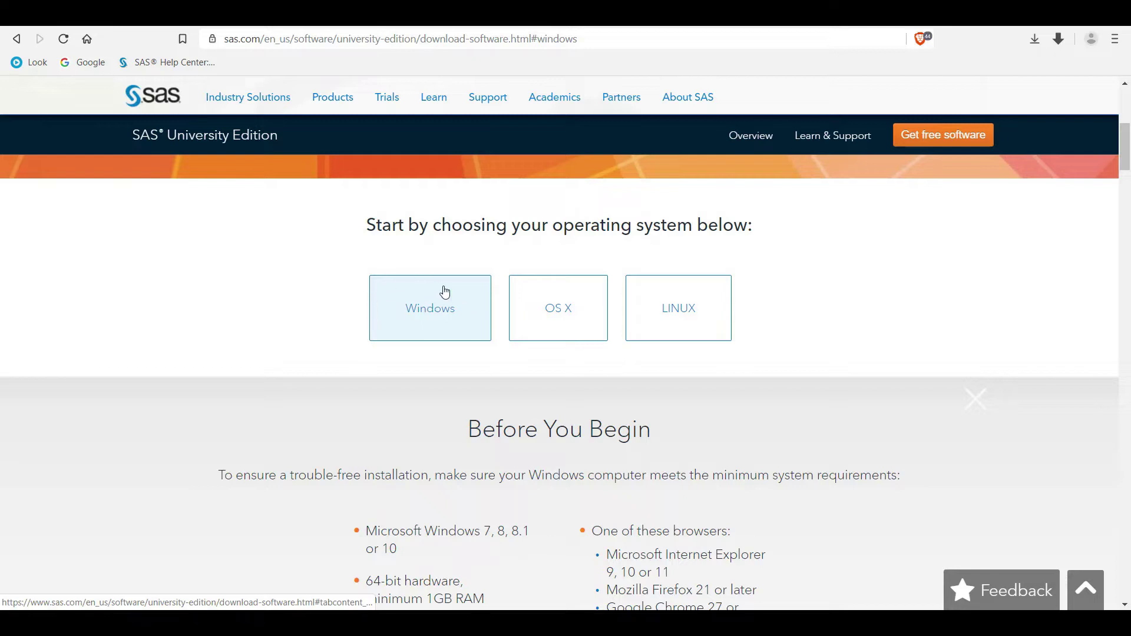
- Compare the minimum system requirements for OS X and LINUX, and return to the Windows requirements
{"action": "left_click", "coordinate": [537, 308]}
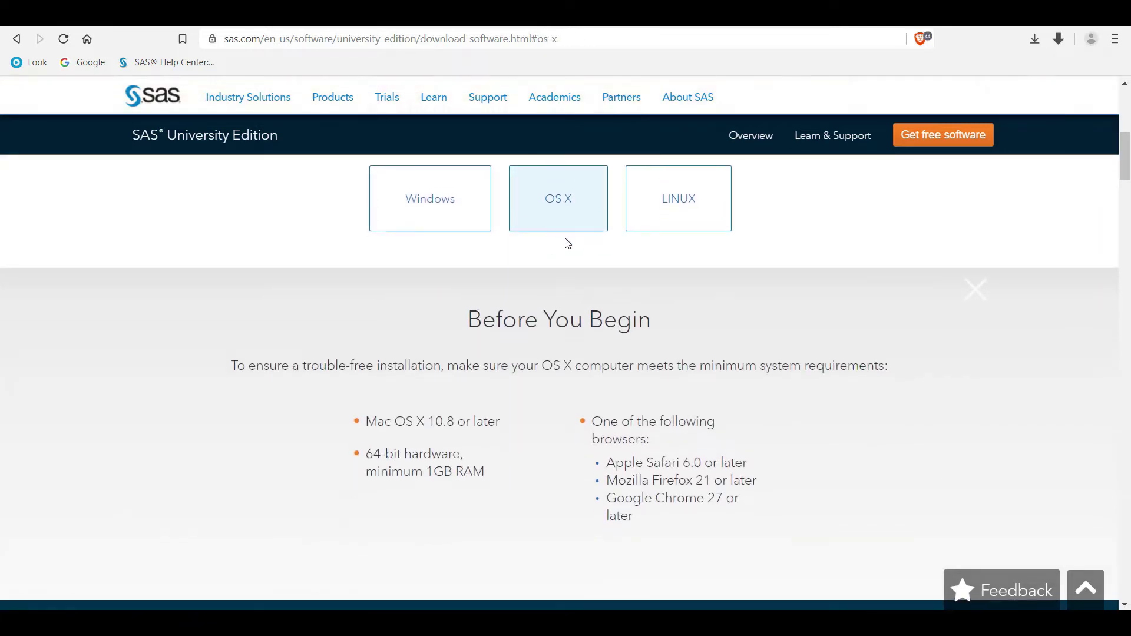
{"action": "left_click", "coordinate": [687, 198]}
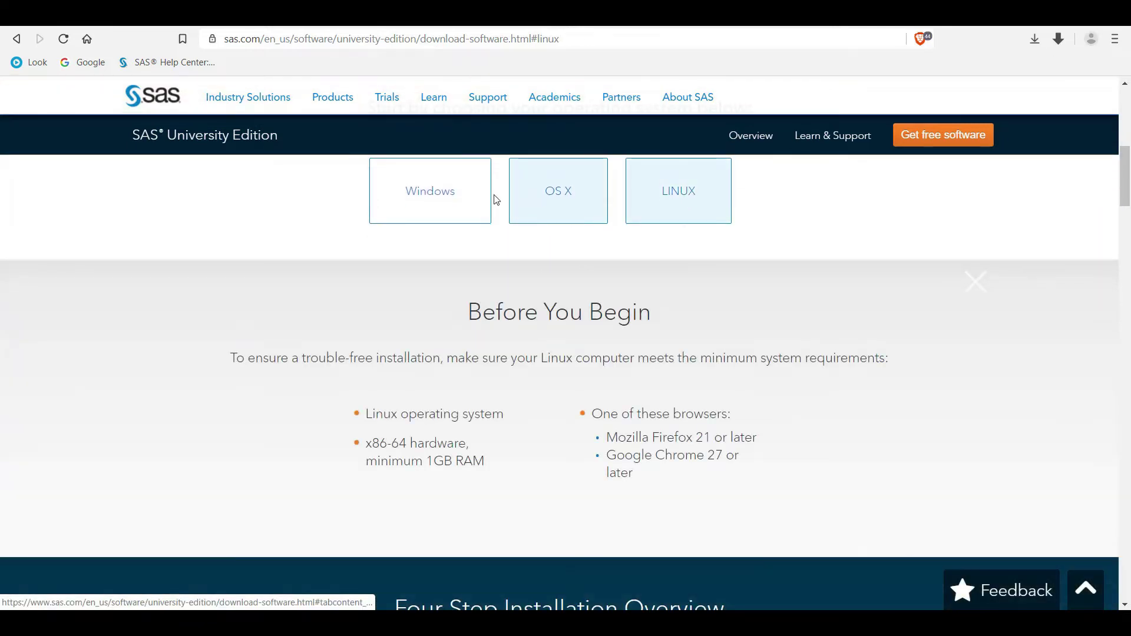
{"action": "left_click", "coordinate": [414, 197]}
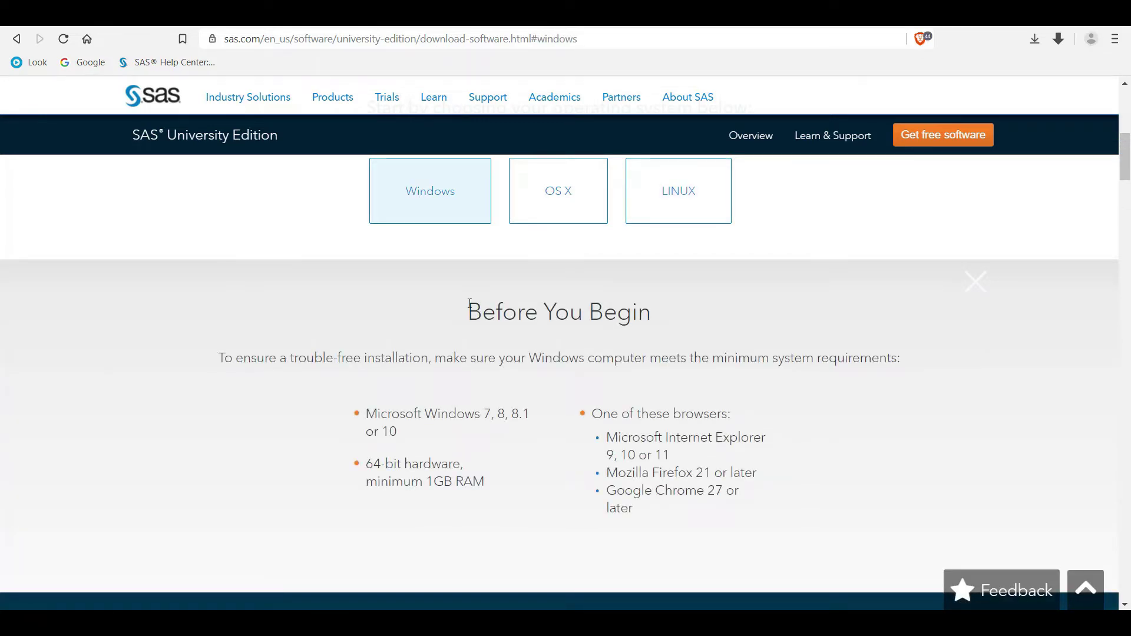
{"action": "scroll", "coordinate": [445, 248], "scroll_direction": "up", "scroll_amount": 1}
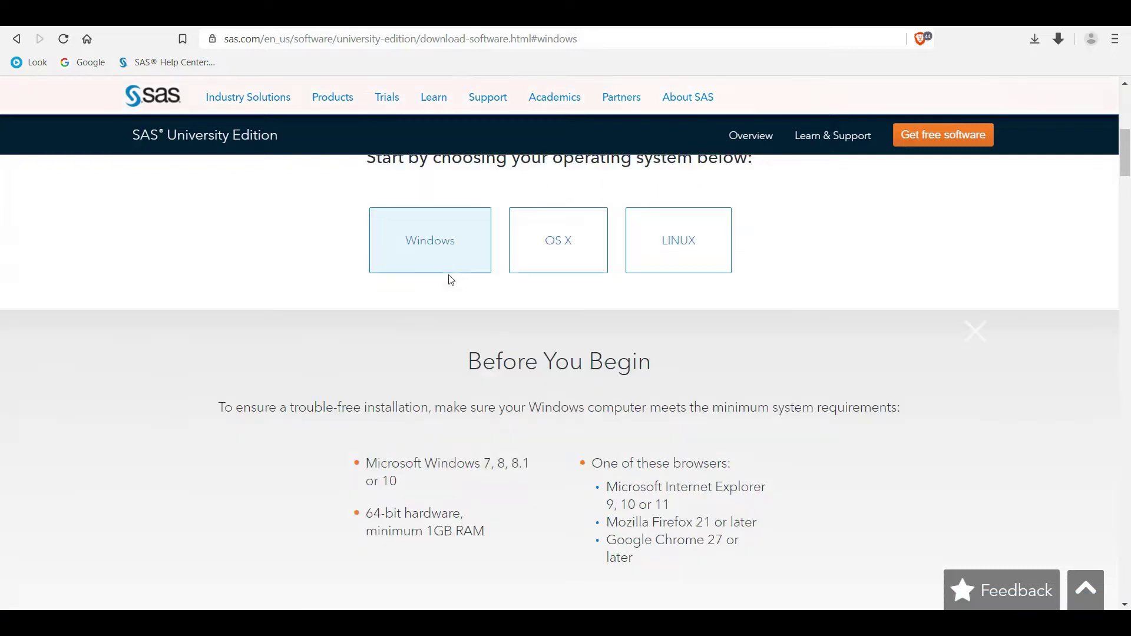
{"action": "scroll", "coordinate": [482, 313], "scroll_direction": "down", "scroll_amount": 2}
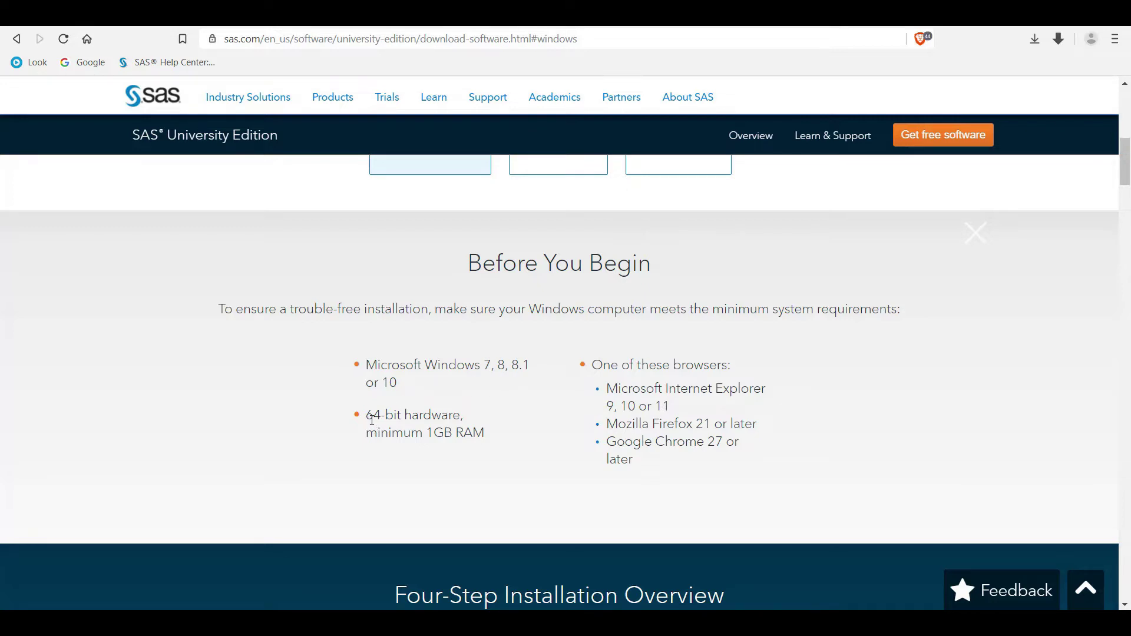
- Highlight the 64-bit hardware, 1GB RAM and Google Chrome 27 requirements for a Windows computer
{"action": "left_click_drag", "start_coordinate": [369, 416], "coordinate": [403, 416]}
{"action": "left_click_drag", "start_coordinate": [402, 417], "coordinate": [460, 419]}
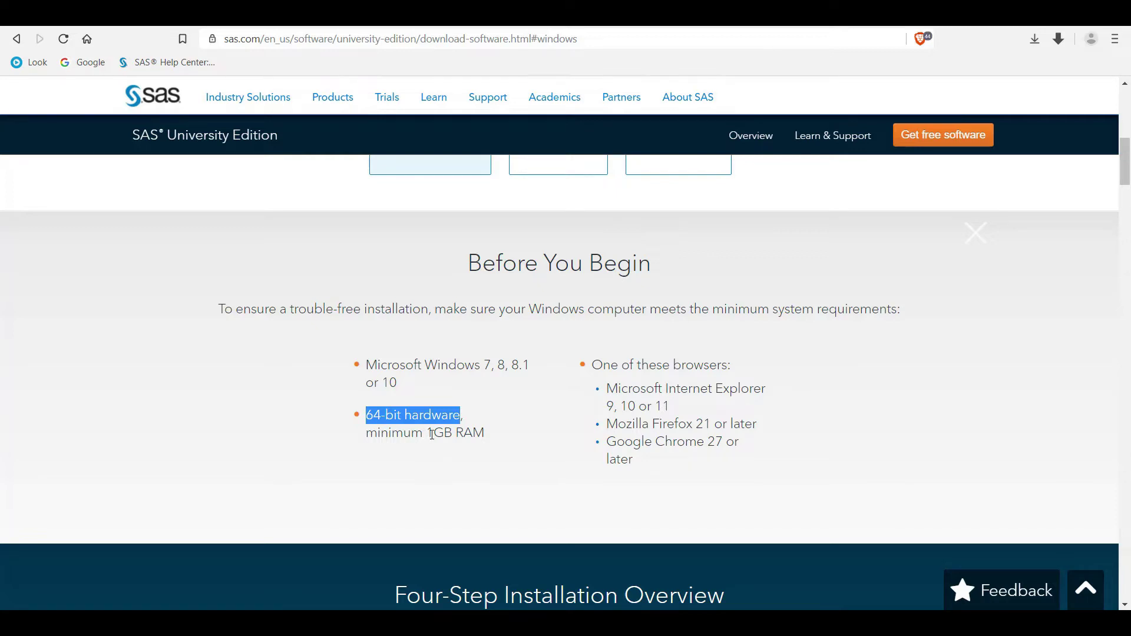
{"action": "left_click_drag", "start_coordinate": [427, 434], "coordinate": [480, 434]}
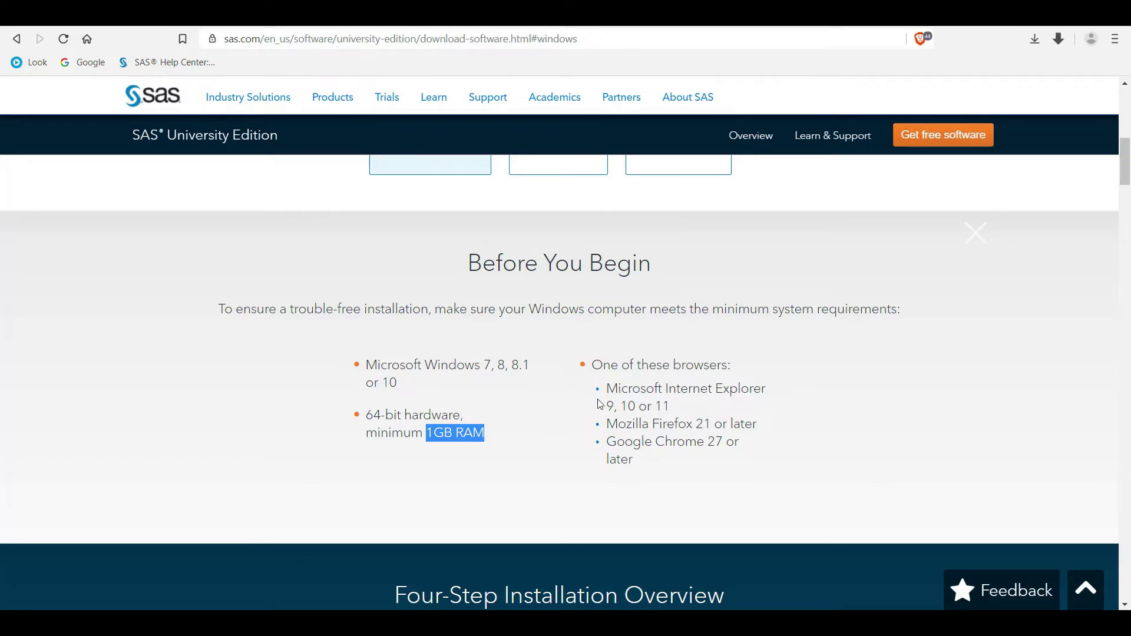
{"action": "left_click_drag", "start_coordinate": [707, 442], "coordinate": [727, 442]}
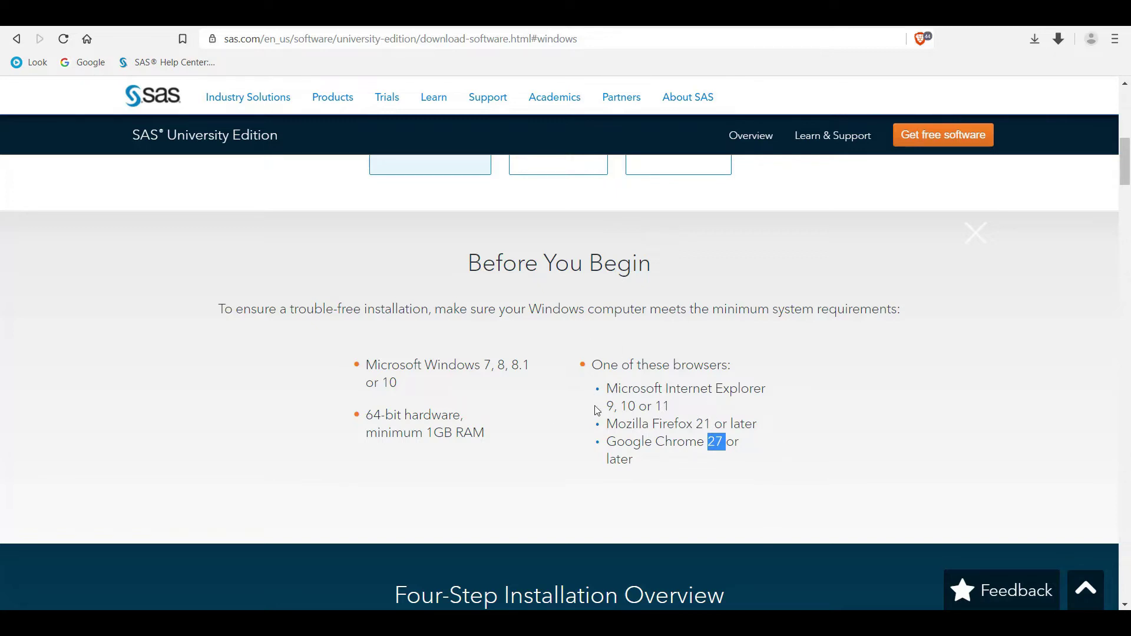
- Read the Four-Step Installation Overview of SAS University Edition
{"action": "scroll", "coordinate": [597, 411], "scroll_direction": "down", "scroll_amount": 4}
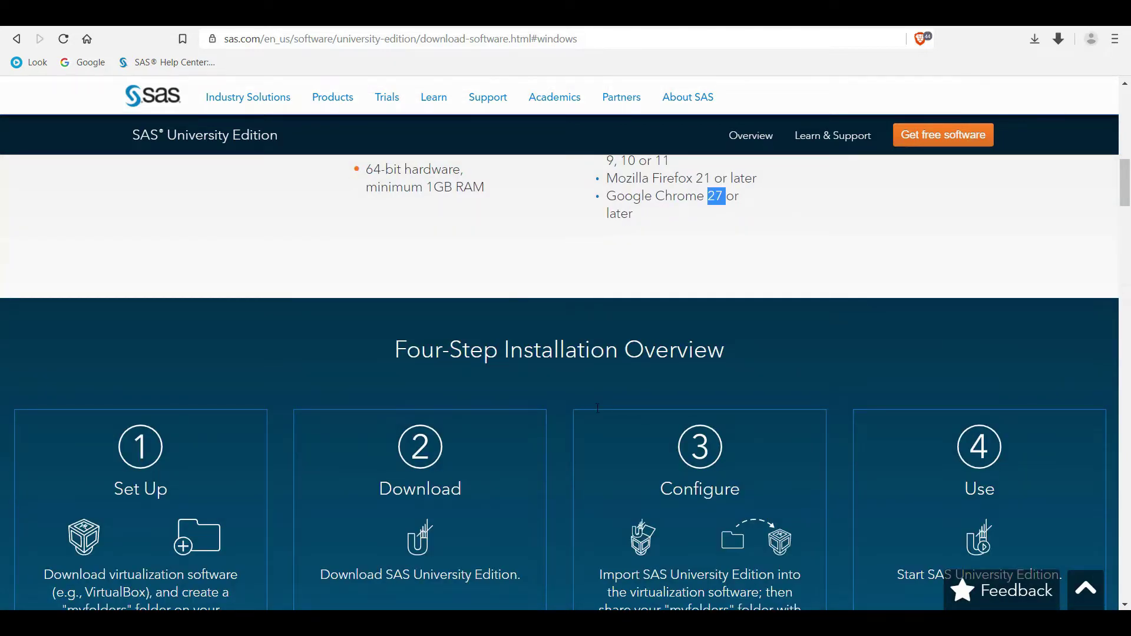
{"action": "left_click", "coordinate": [567, 335]}
{"action": "scroll", "coordinate": [568, 339], "scroll_direction": "down", "scroll_amount": 1}
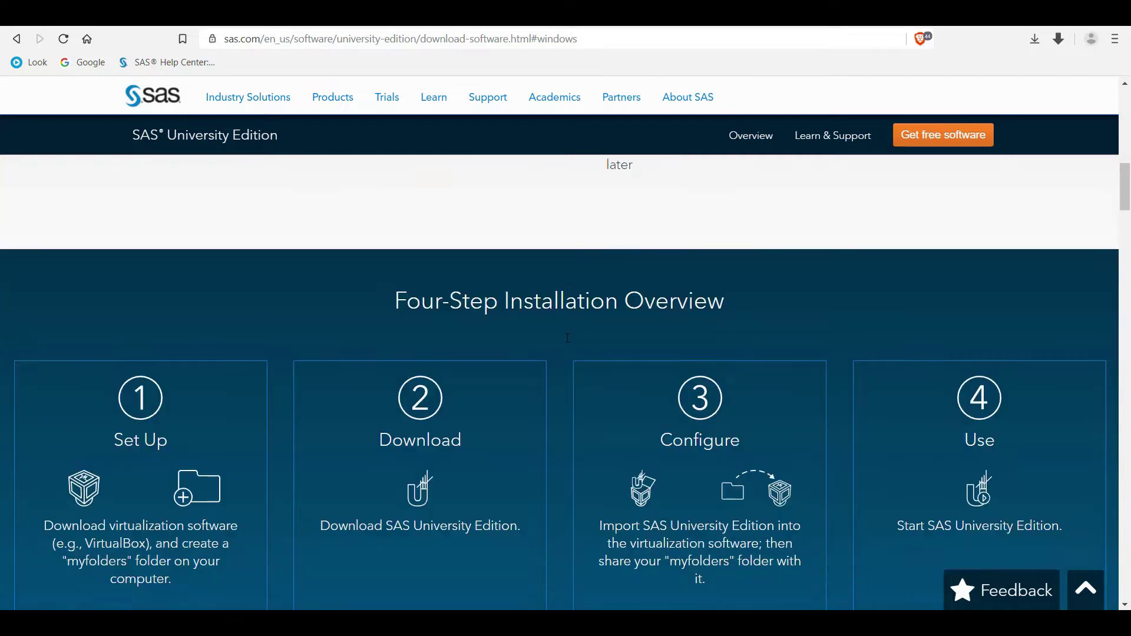
{"action": "scroll", "coordinate": [567, 338], "scroll_direction": "down", "scroll_amount": 3}
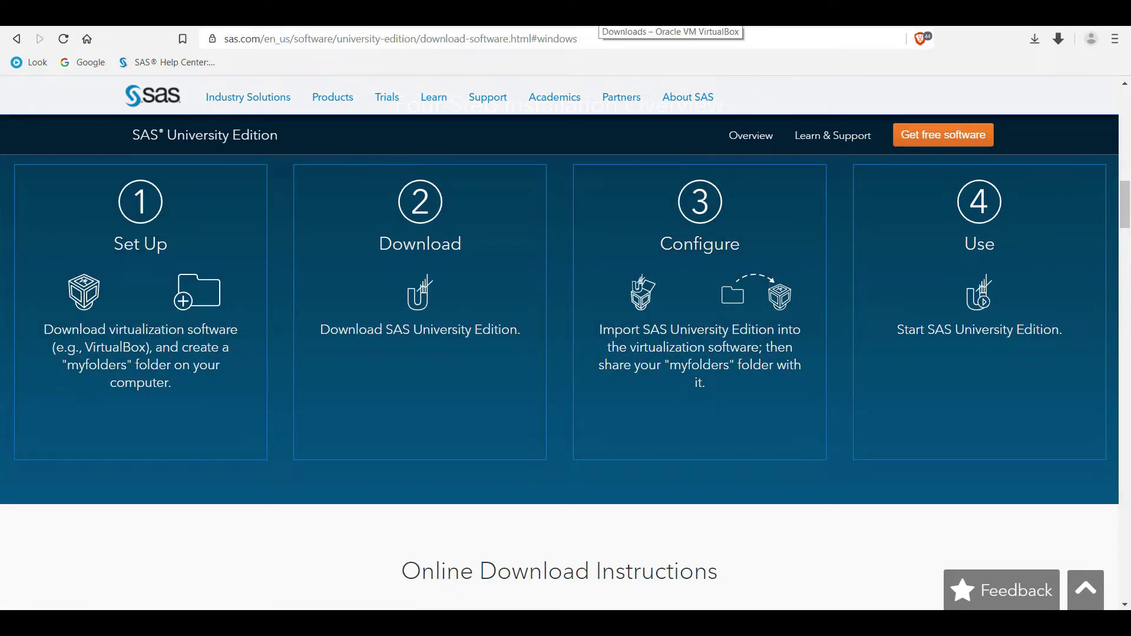
- Open the VirtualBox Downloads page and examine the VirtualBox 6.0.10 platform packages section
{"action": "left_click", "coordinate": [602, 27]}
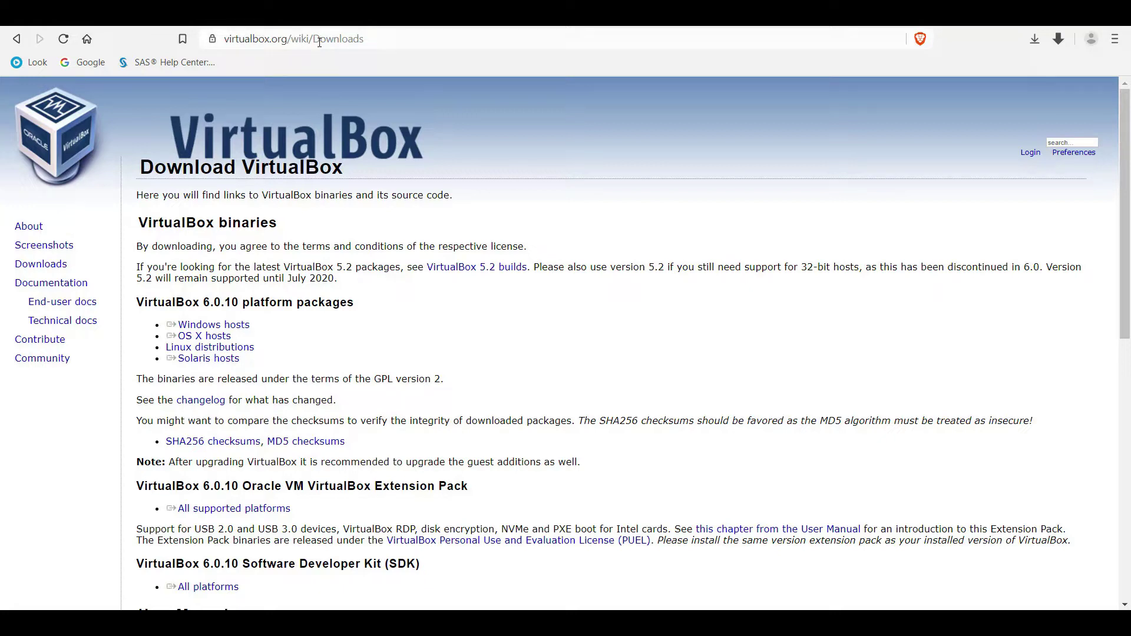
{"action": "scroll", "coordinate": [322, 216], "scroll_direction": "down", "scroll_amount": 1}
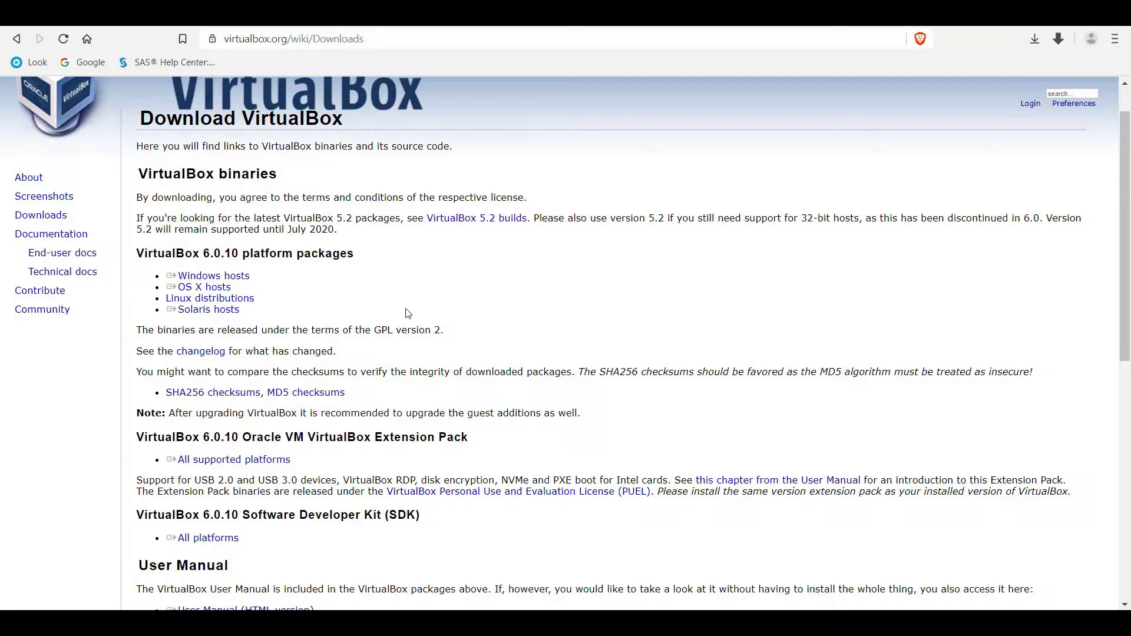
{"action": "double_click", "coordinate": [176, 255]}
{"action": "left_click", "coordinate": [448, 268]}
{"action": "double_click", "coordinate": [176, 253]}
{"action": "left_click", "coordinate": [237, 253]}
- Highlight "32-bit hosts" and the version number 5.2 in the note about VirtualBox 5.2 packages
{"action": "left_click_drag", "start_coordinate": [803, 218], "coordinate": [863, 218]}
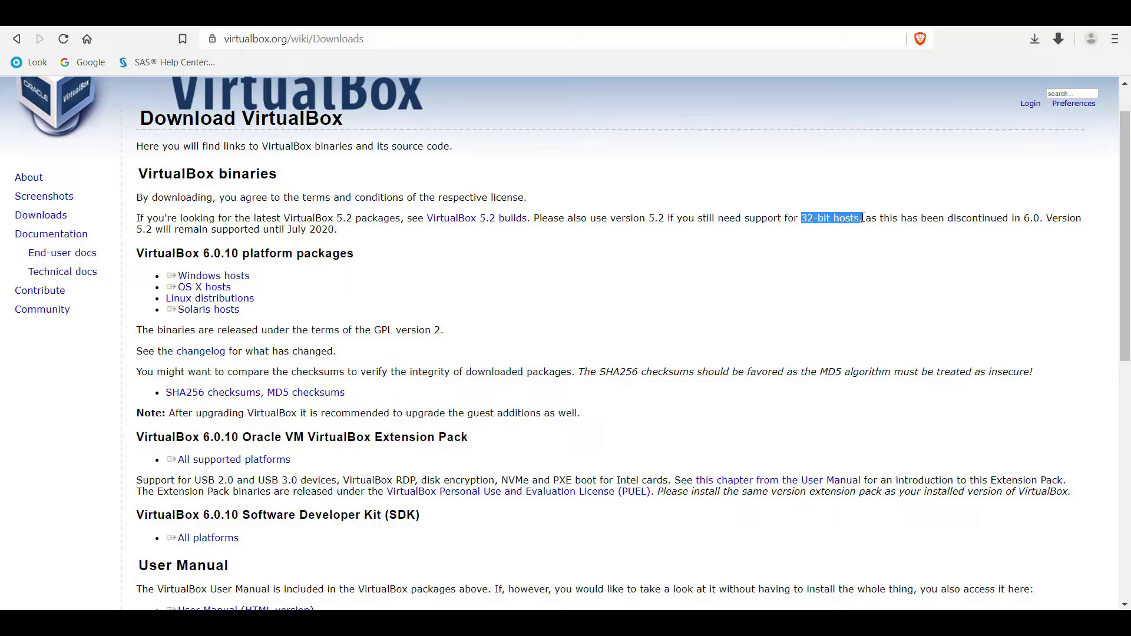
{"action": "left_click_drag", "start_coordinate": [863, 218], "coordinate": [860, 218]}
{"action": "left_click_drag", "start_coordinate": [651, 218], "coordinate": [666, 218]}
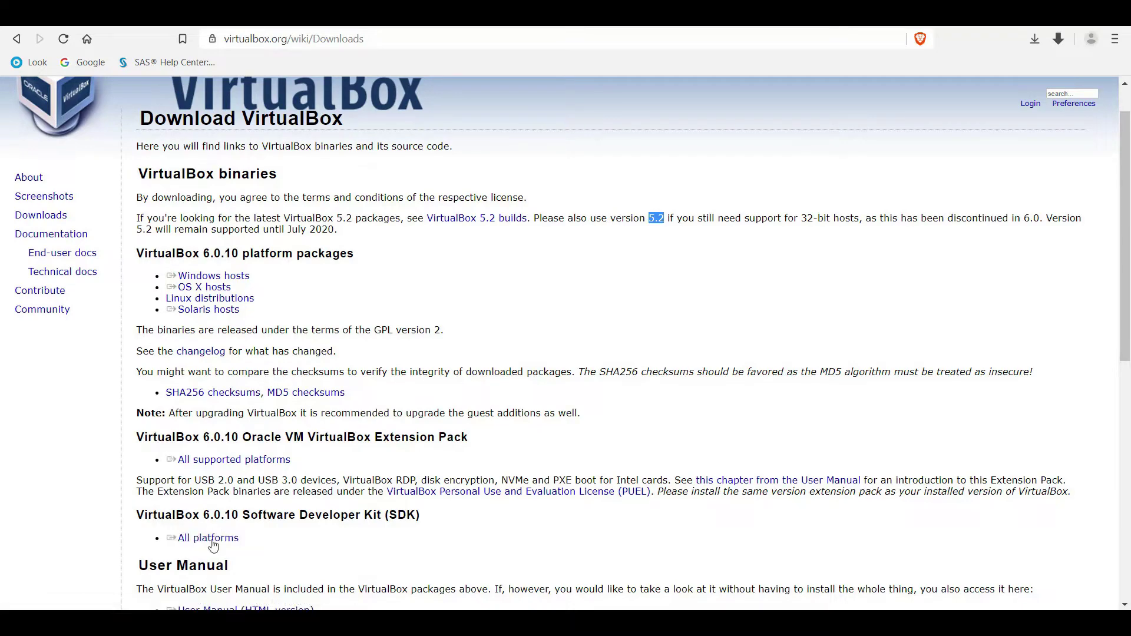
- Examine the VirtualBox older builds section and return to the platform packages
{"action": "scroll", "coordinate": [298, 472], "scroll_direction": "down", "scroll_amount": 3}
{"action": "double_click", "coordinate": [298, 472]}
{"action": "scroll", "coordinate": [297, 473], "scroll_direction": "down", "scroll_amount": 3}
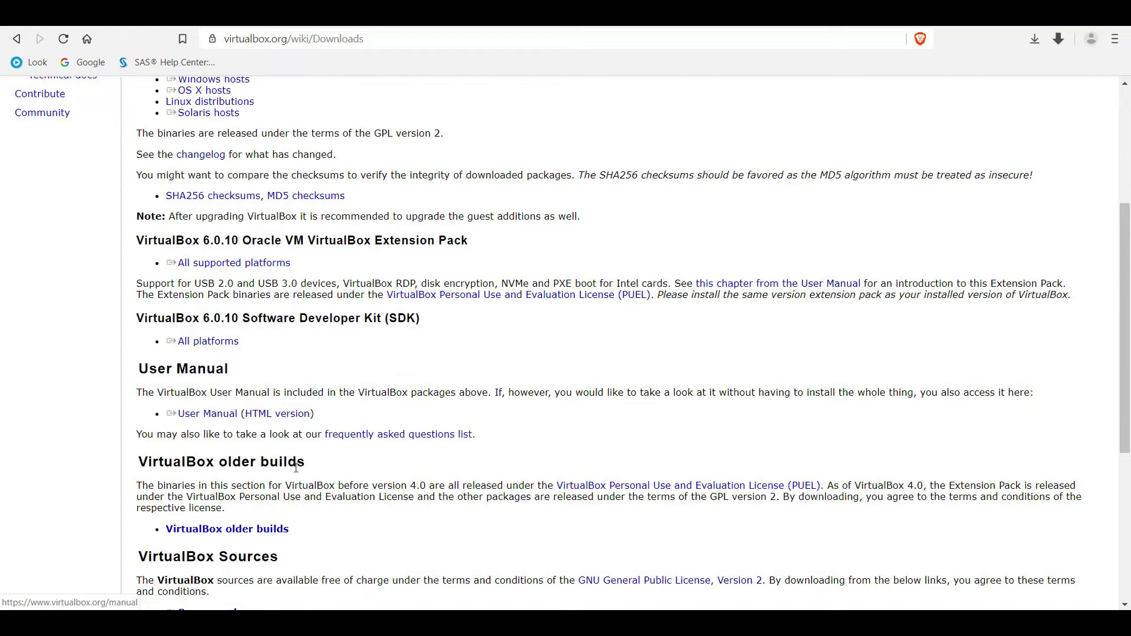
{"action": "scroll", "coordinate": [298, 472], "scroll_direction": "up", "scroll_amount": 6}
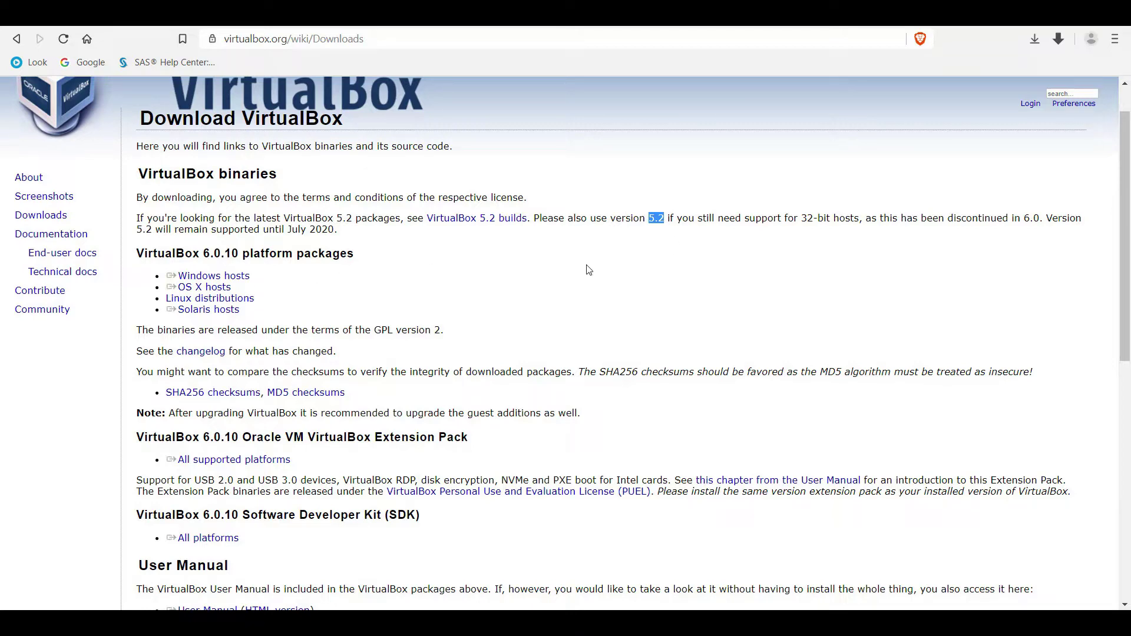
- Review the Windows system requirements on the SAS page again, checking them against the VirtualBox platform package list
{"action": "left_click", "coordinate": [448, 26]}
{"action": "scroll", "coordinate": [487, 269], "scroll_direction": "up", "scroll_amount": 5}
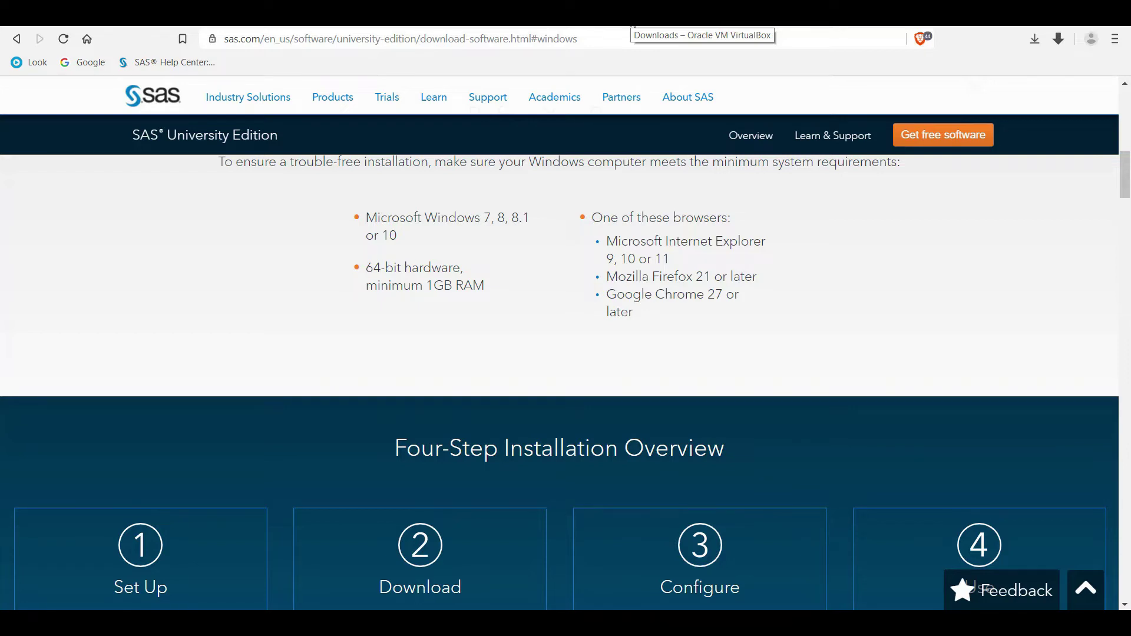
{"action": "left_click", "coordinate": [632, 17]}
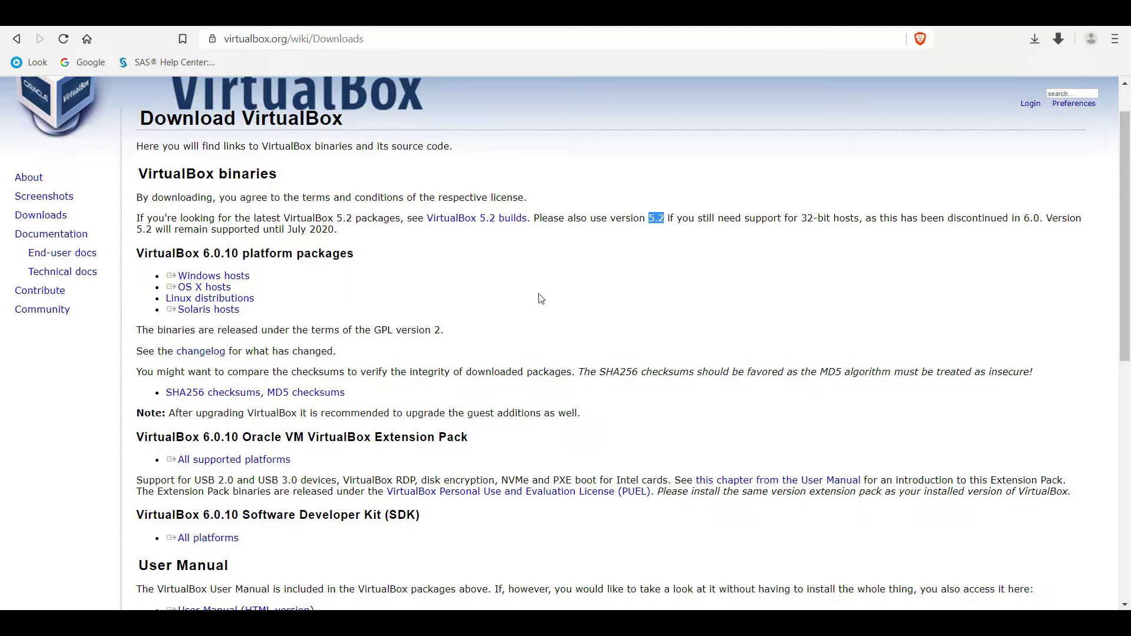
{"action": "triple_click", "coordinate": [175, 275]}
{"action": "triple_click", "coordinate": [230, 297]}
{"action": "left_click", "coordinate": [233, 271]}
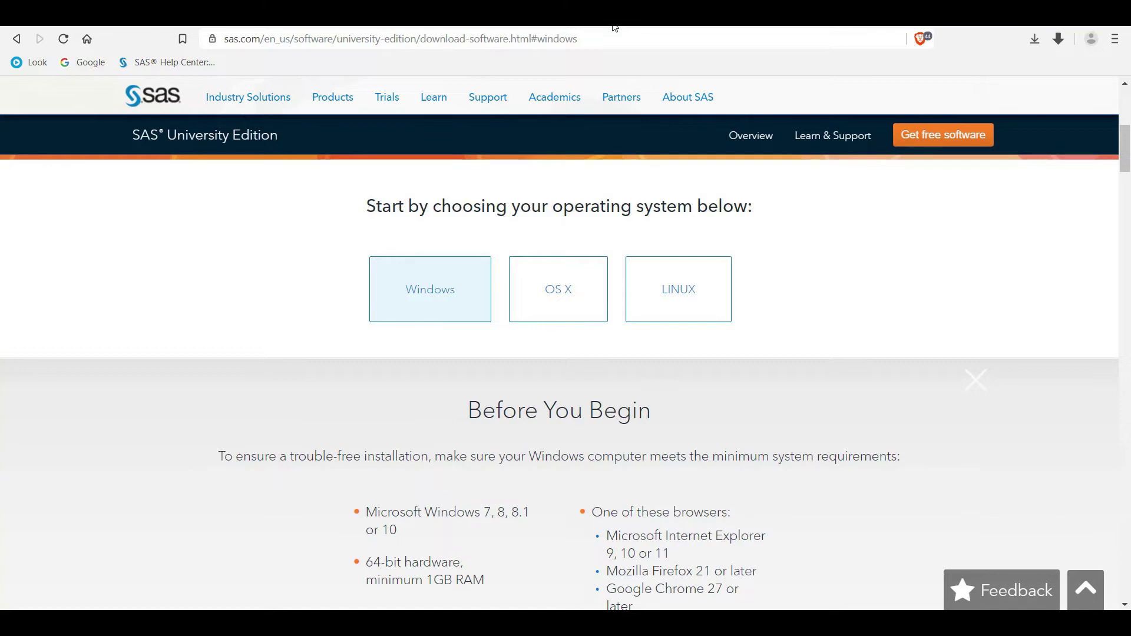
- Return to the VirtualBox Downloads page and compare the Windows, OS X and Linux package links
{"action": "left_click", "coordinate": [614, 28]}
{"action": "triple_click", "coordinate": [200, 287]}
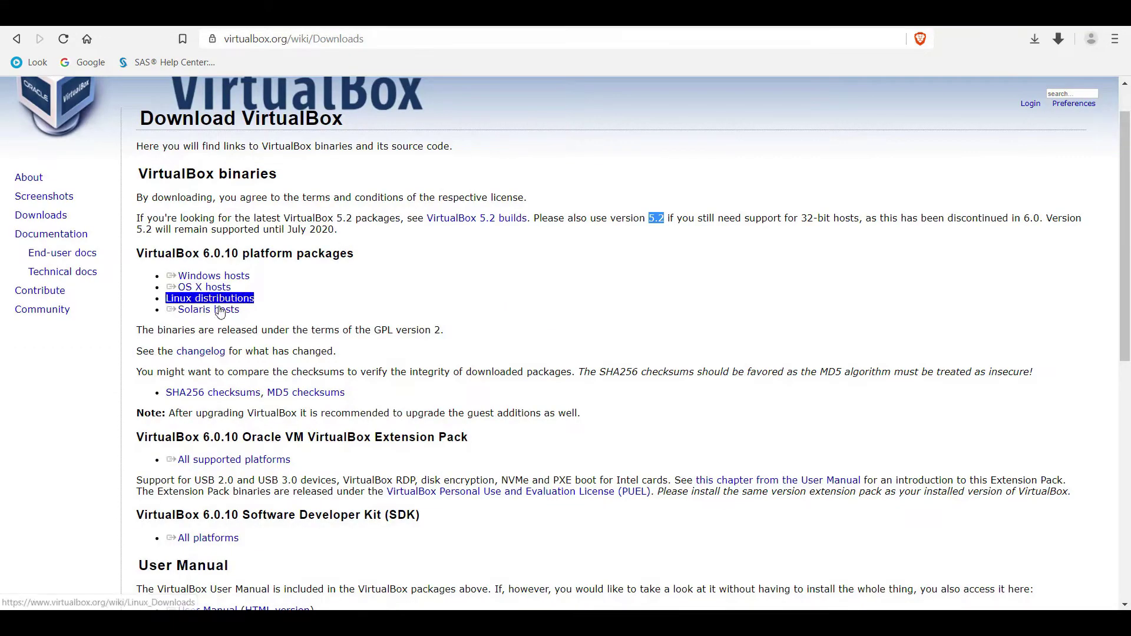
{"action": "triple_click", "coordinate": [223, 277]}
{"action": "triple_click", "coordinate": [218, 292]}
{"action": "triple_click", "coordinate": [219, 298]}
{"action": "left_click", "coordinate": [242, 318]}
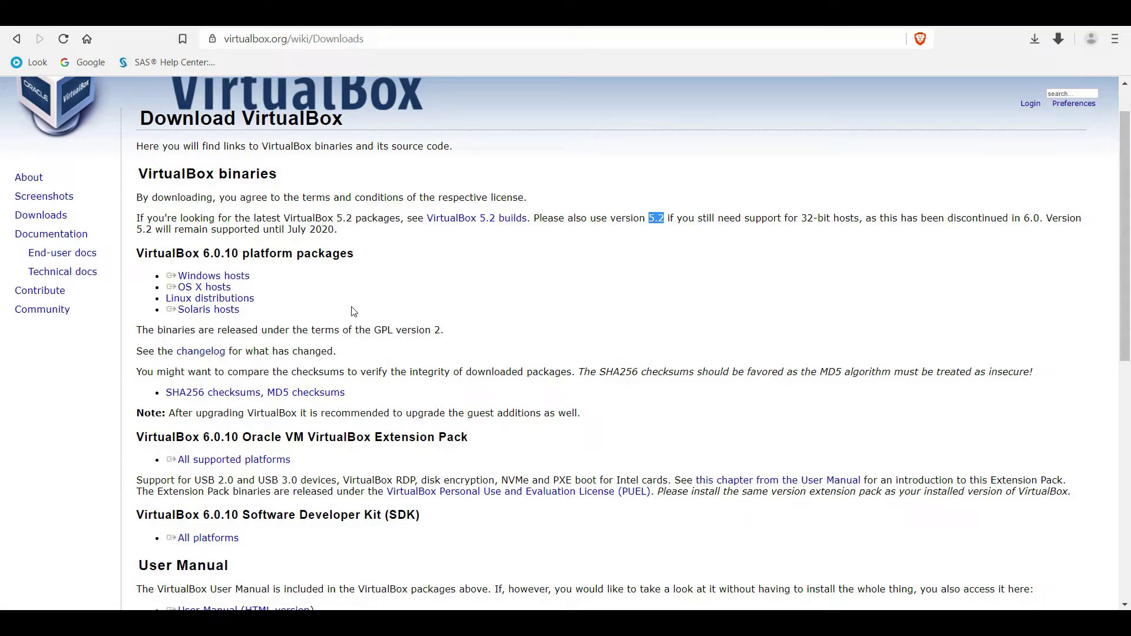
- Single out the Windows hosts link among the VirtualBox 6.0.10 platform packages
{"action": "triple_click", "coordinate": [235, 277]}
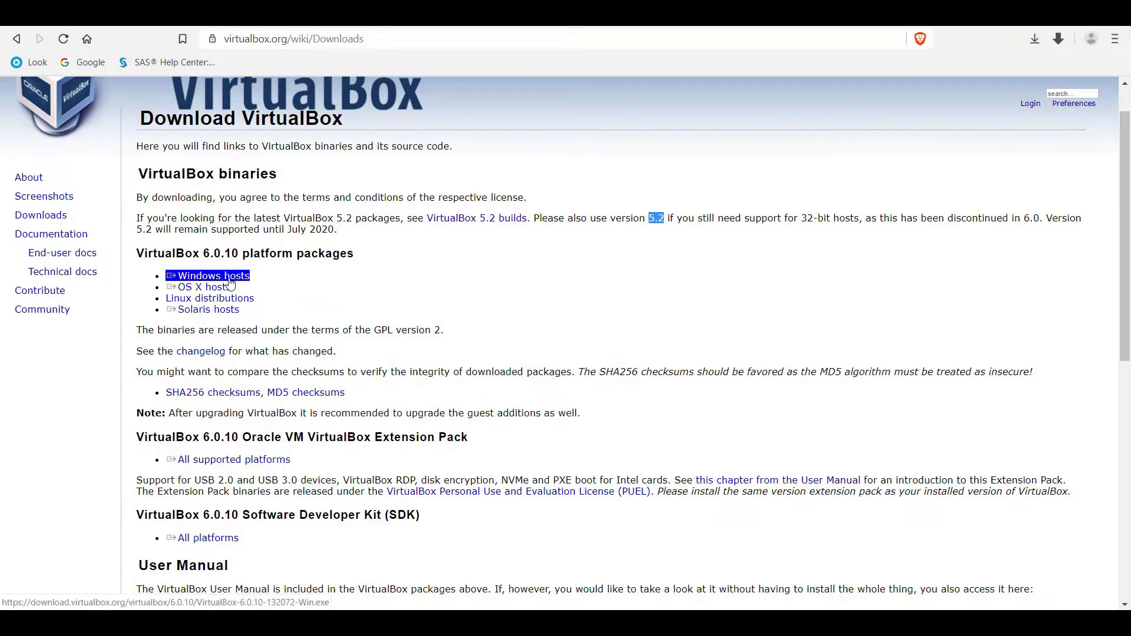
{"action": "left_click", "coordinate": [465, 395]}
{"action": "triple_click", "coordinate": [232, 277]}
{"action": "left_click", "coordinate": [321, 292]}
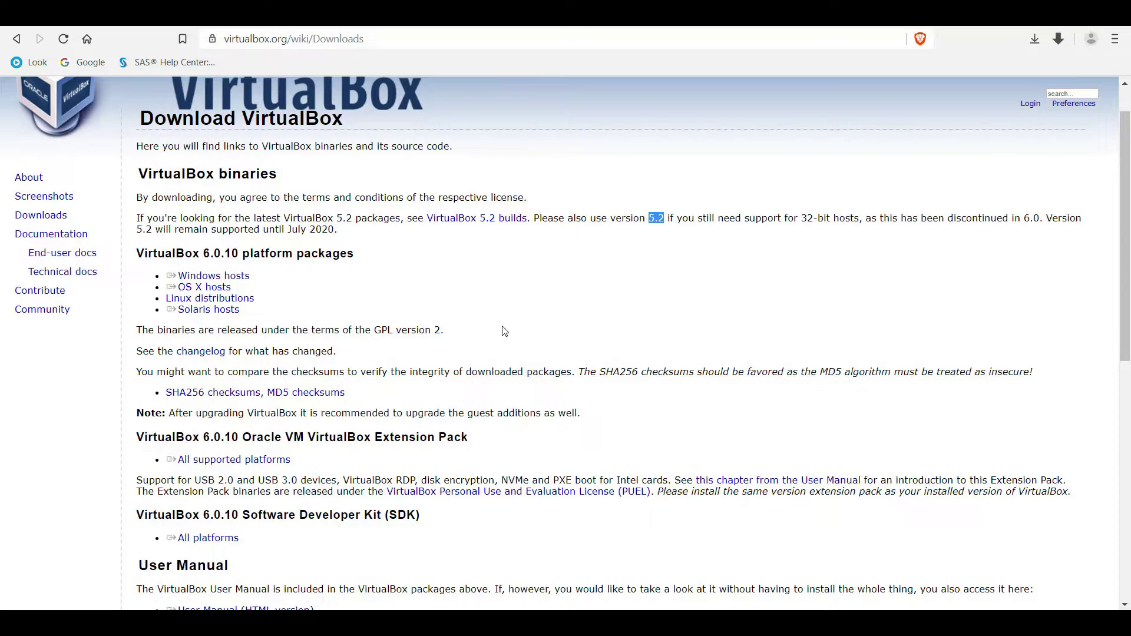
- Highlight "Extension Pack" in the VirtualBox 6.0.10 Oracle VM VirtualBox Extension Pack heading
{"action": "scroll", "coordinate": [514, 318], "scroll_direction": "down", "scroll_amount": 1}
{"action": "scroll", "coordinate": [516, 319], "scroll_direction": "down", "scroll_amount": 1}
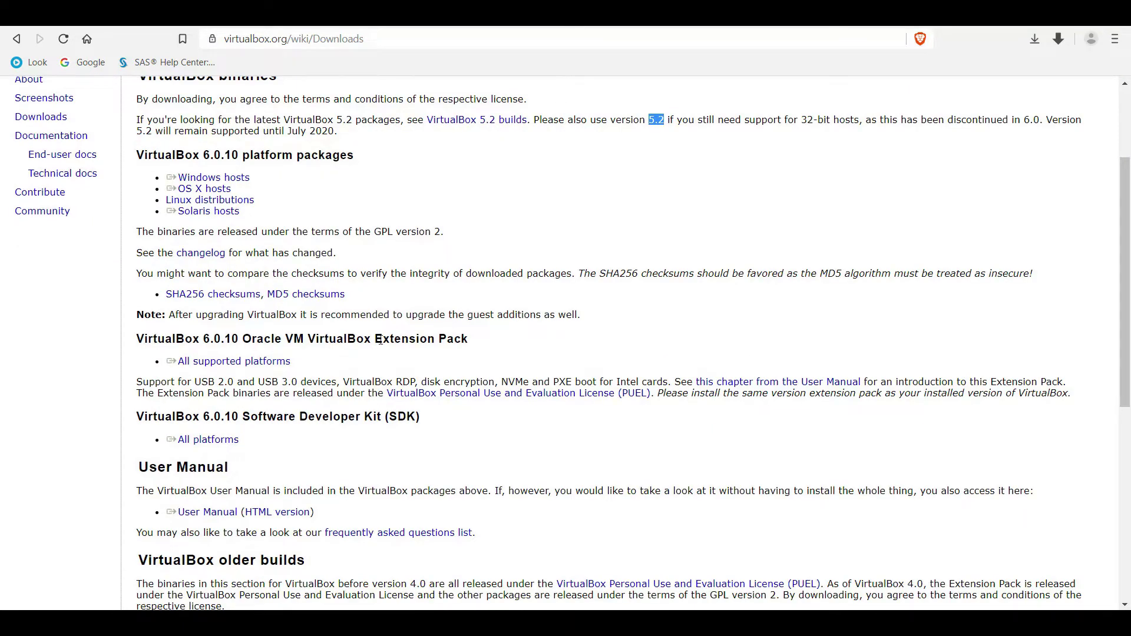
{"action": "left_click_drag", "start_coordinate": [375, 339], "coordinate": [469, 341]}
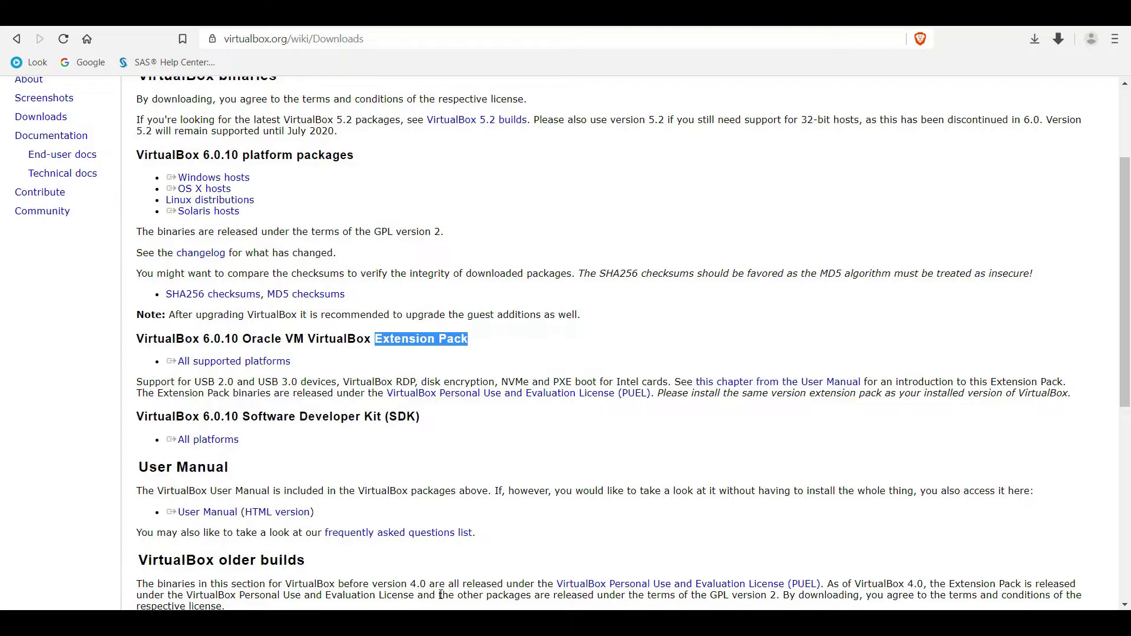
- Switch to Oracle VM VirtualBox Manager, dismiss the SAS University Edition settings without saving, and minimize the manager
{"action": "left_click", "coordinate": [502, 508]}
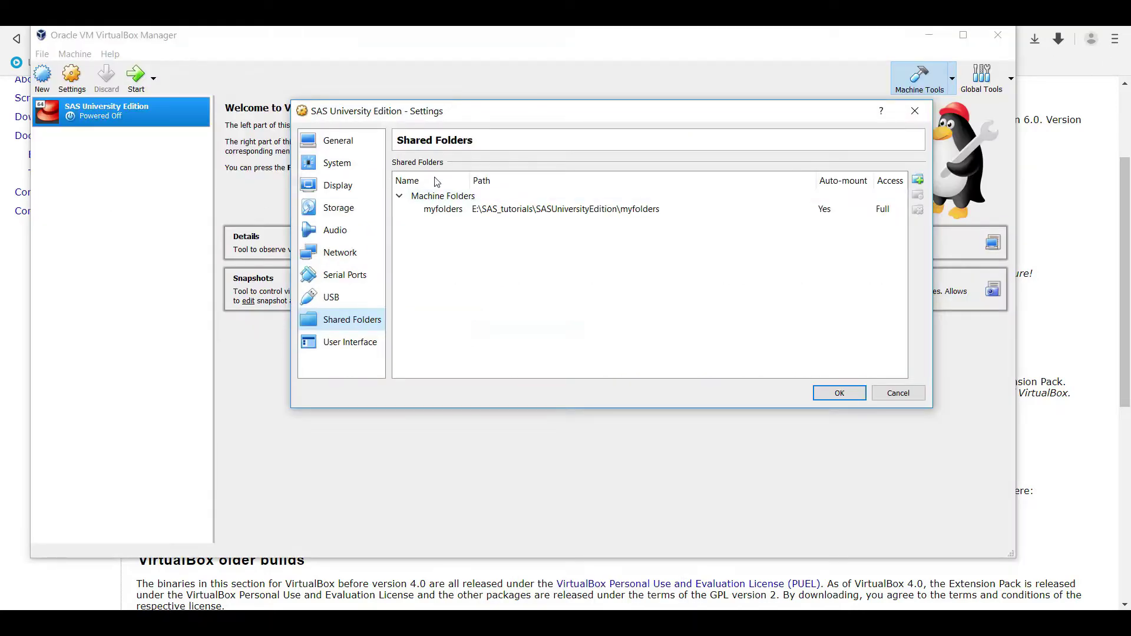
{"action": "left_click", "coordinate": [902, 392]}
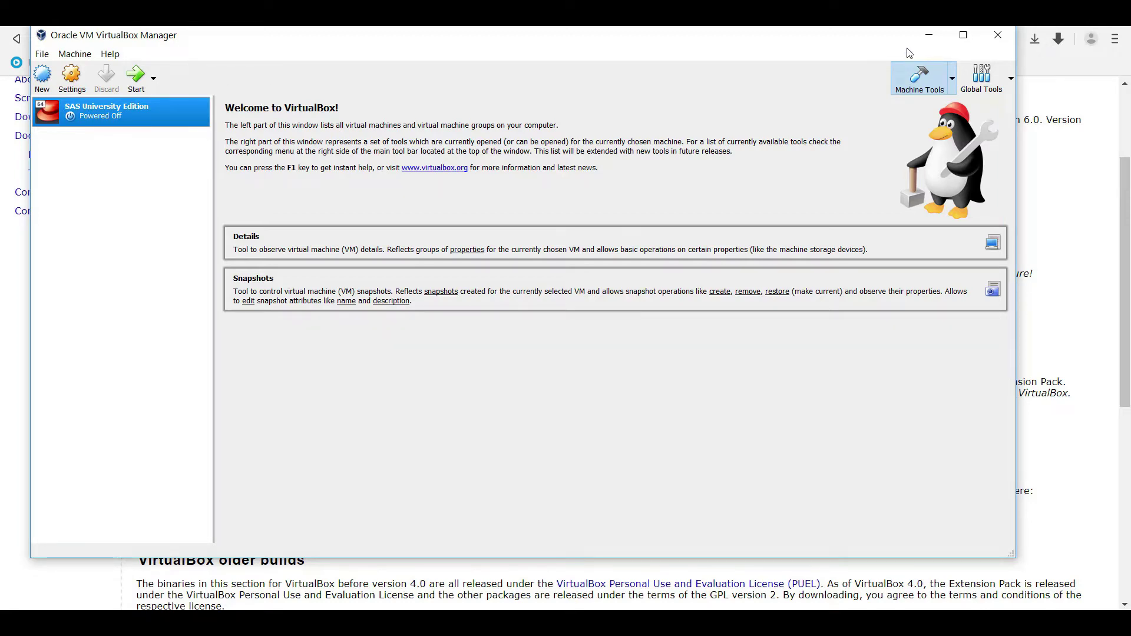
{"action": "left_click", "coordinate": [929, 35]}
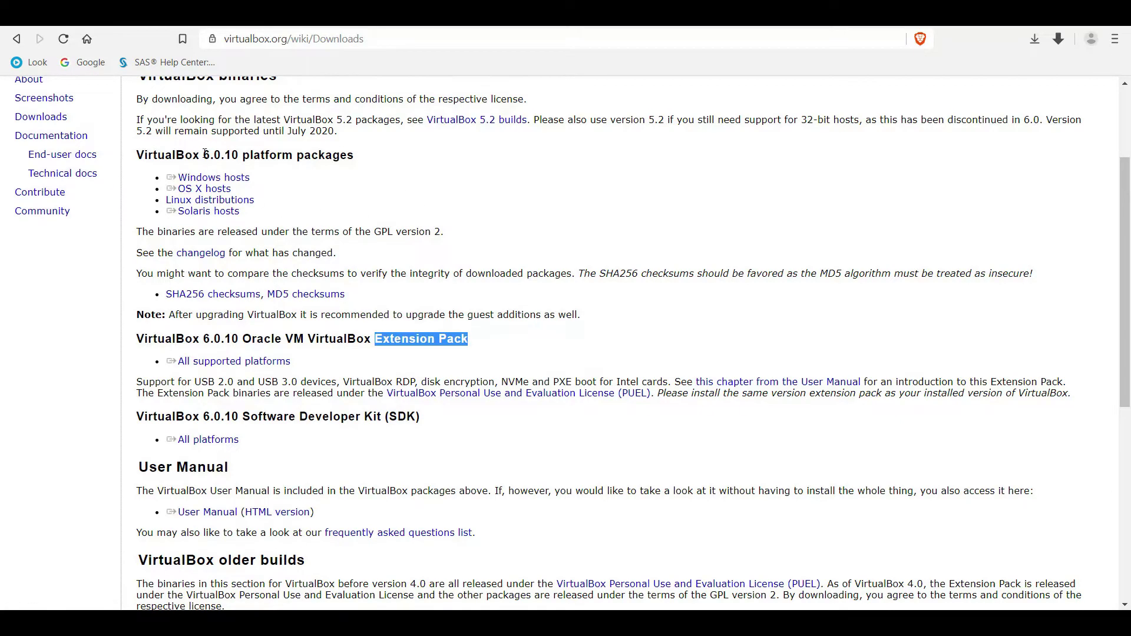
- Highlight the version number in the platform packages heading, view VirtualBox Manager, and return to the VirtualBox Downloads page
{"action": "left_click_drag", "start_coordinate": [204, 155], "coordinate": [231, 155]}
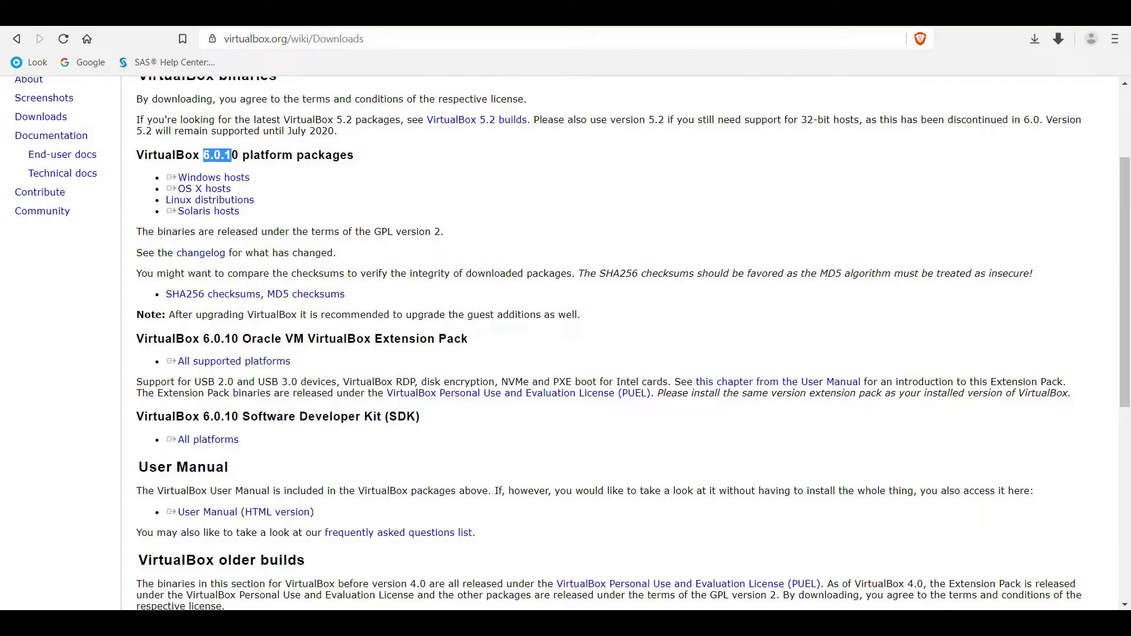
{"action": "left_click", "coordinate": [601, 623]}
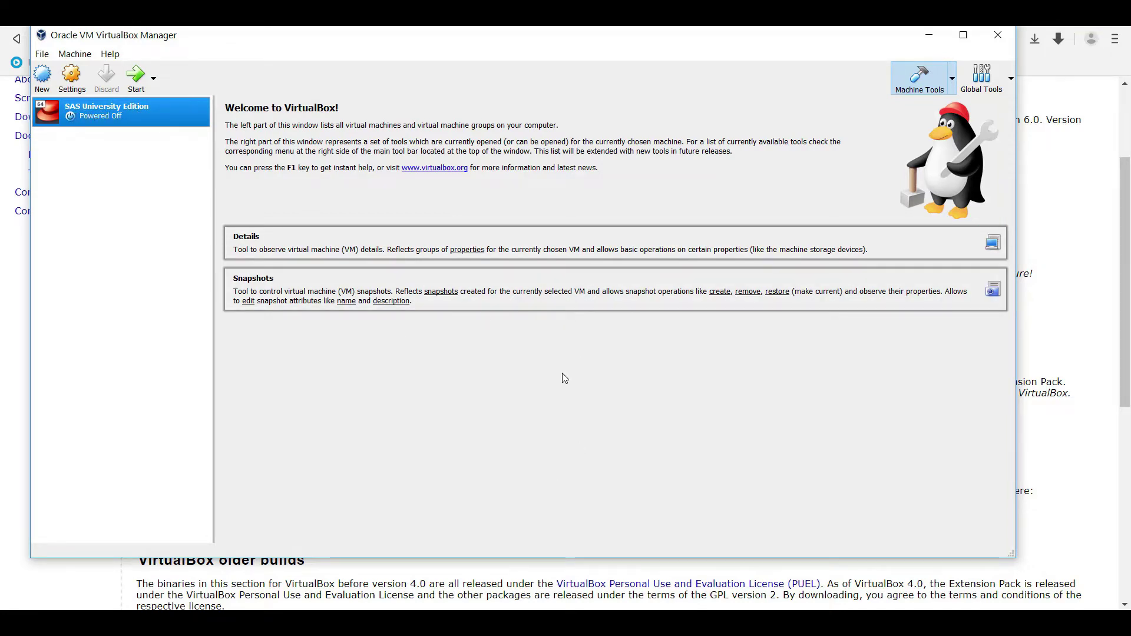
{"action": "left_click", "coordinate": [574, 623]}
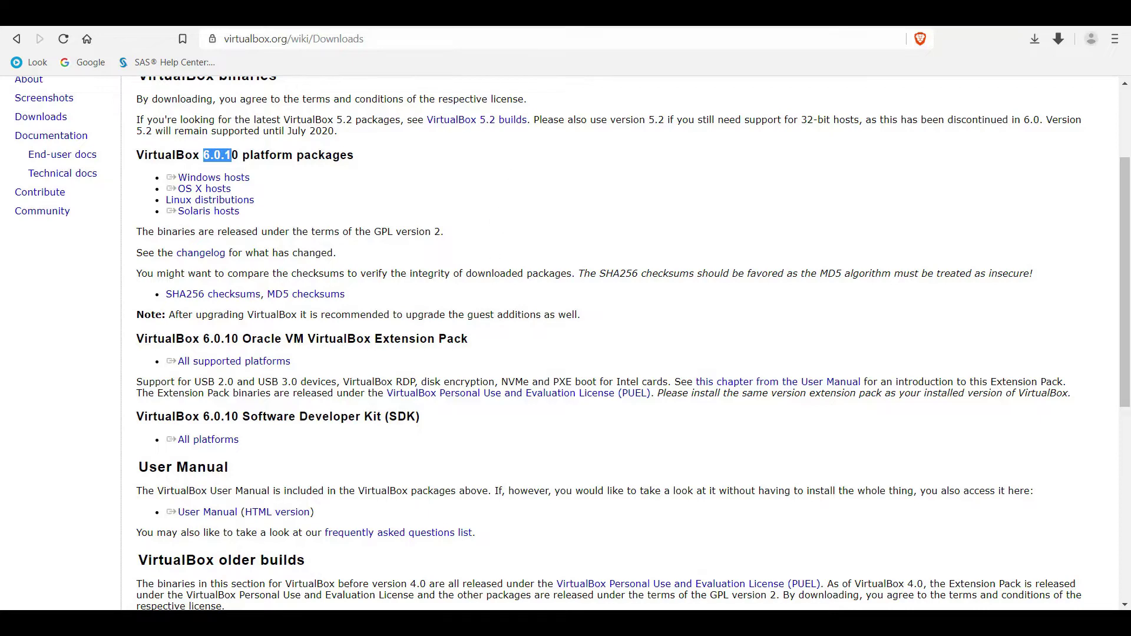
- Review the Windows system requirements and four-step installation overview on the SAS University Edition page, briefly checking VirtualBox Manager
{"action": "left_click", "coordinate": [458, 25]}
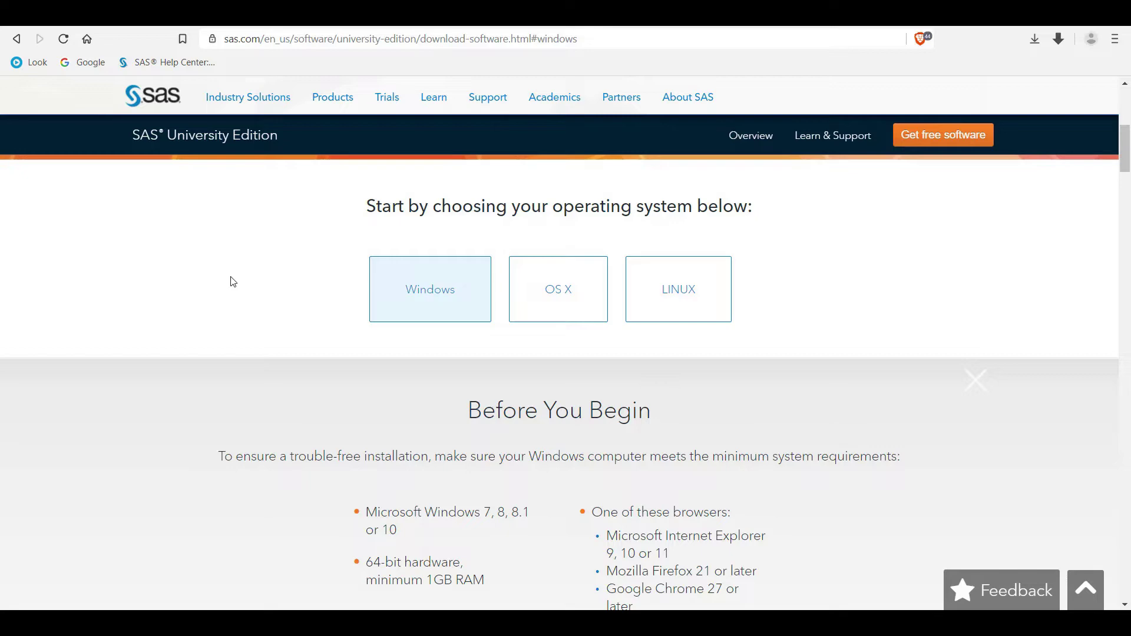
{"action": "scroll", "coordinate": [232, 282], "scroll_direction": "down", "scroll_amount": 9}
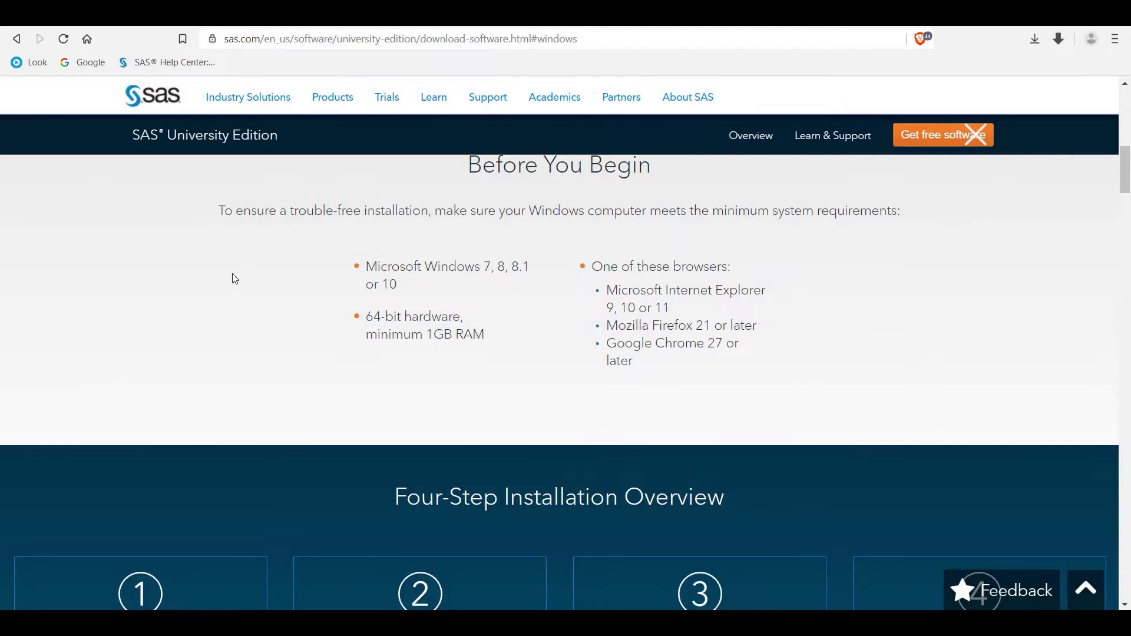
{"action": "scroll", "coordinate": [279, 319], "scroll_direction": "down", "scroll_amount": 2}
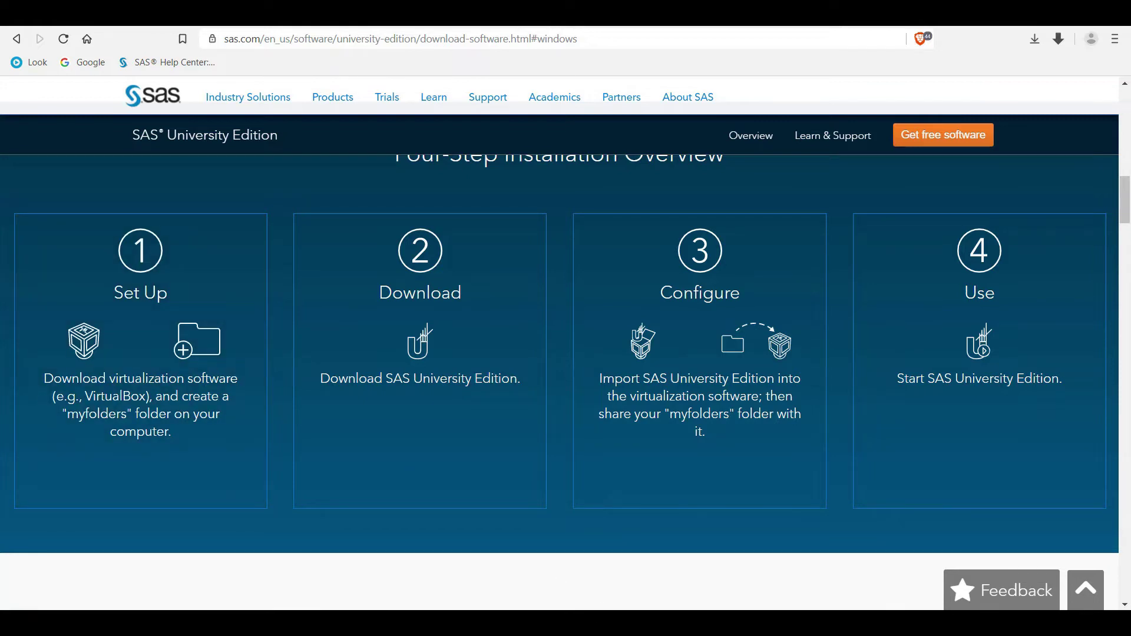
{"action": "mouse_move", "coordinate": [601, 623]}
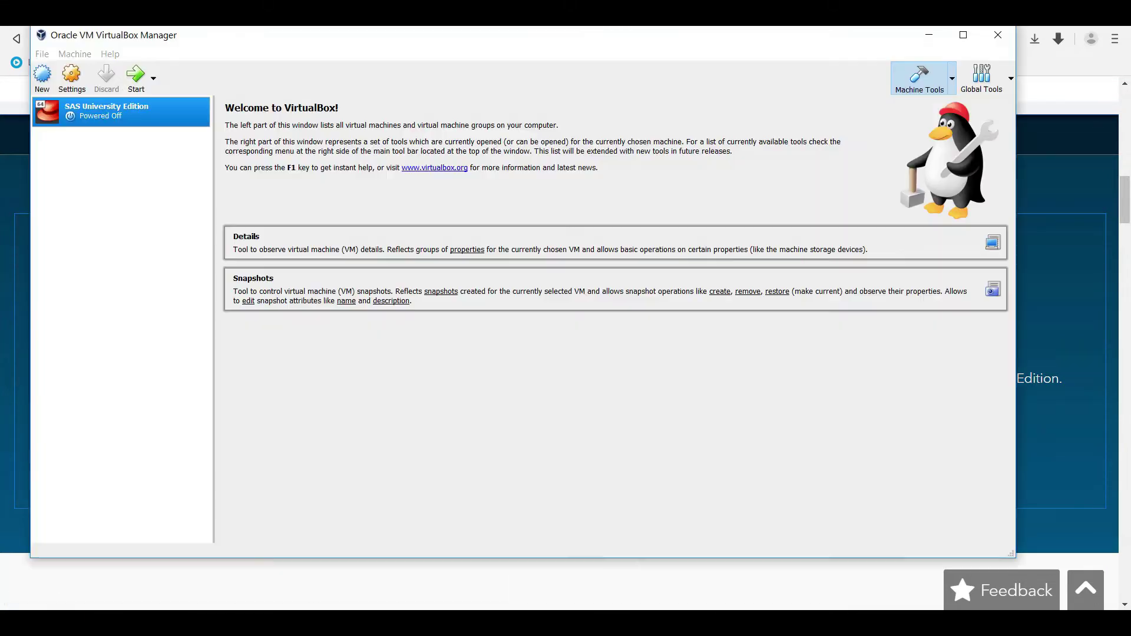
{"action": "left_click", "coordinate": [601, 607]}
{"action": "left_click", "coordinate": [930, 35]}
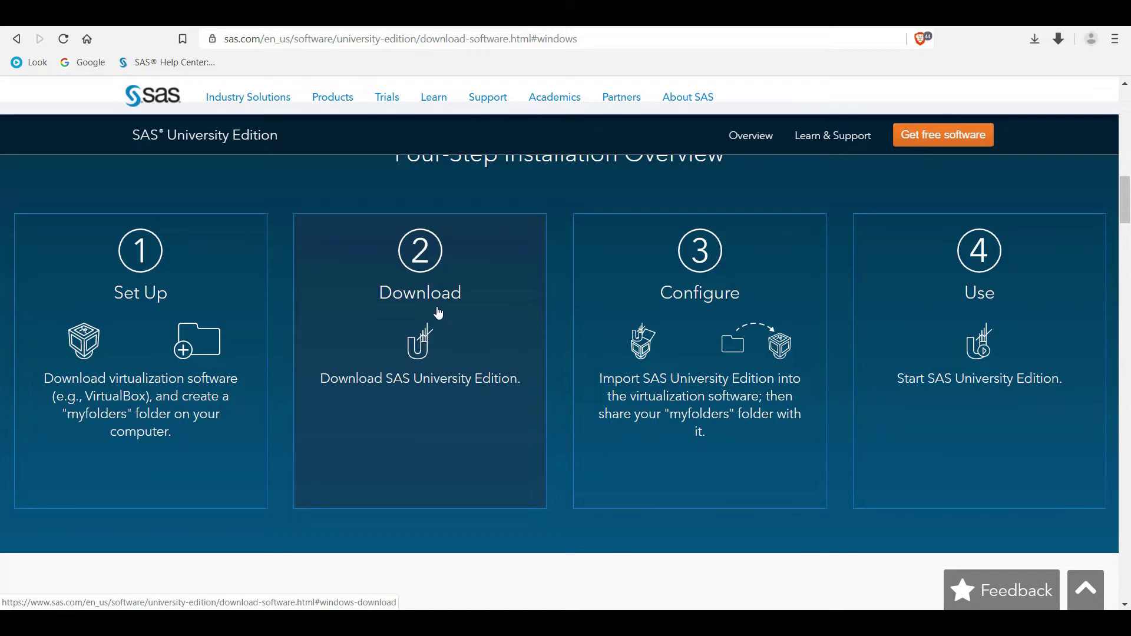
- Open the Download step of the installation overview, read the SAS University Edition vApp instructions, and highlight the "v" in "vApp"
{"action": "left_click", "coordinate": [419, 282]}
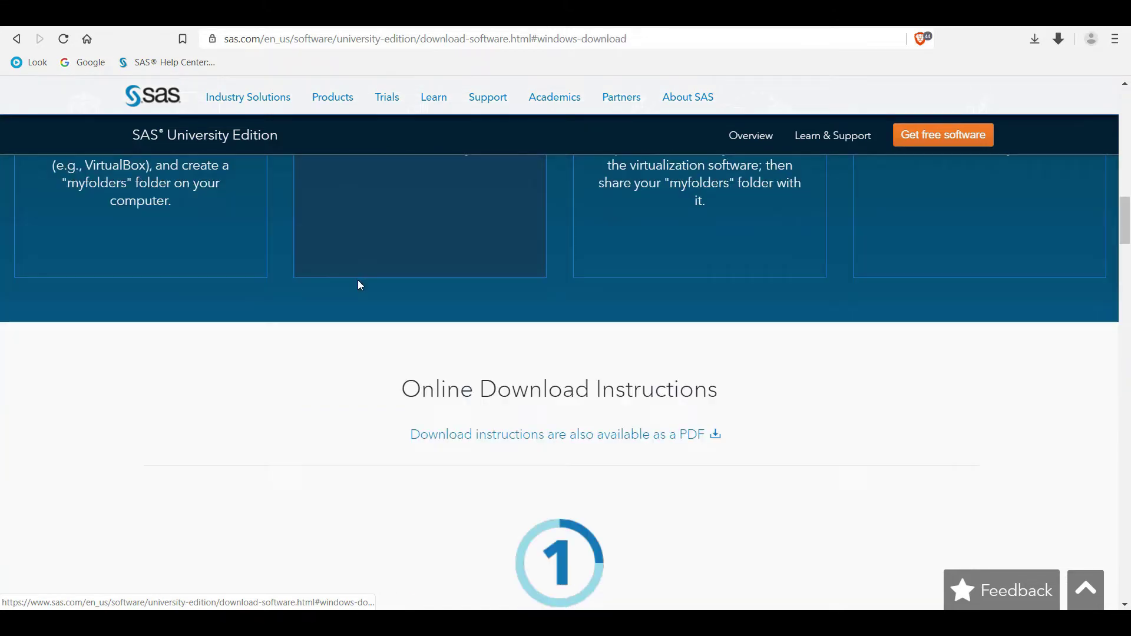
{"action": "scroll", "coordinate": [521, 286], "scroll_direction": "down", "scroll_amount": 3}
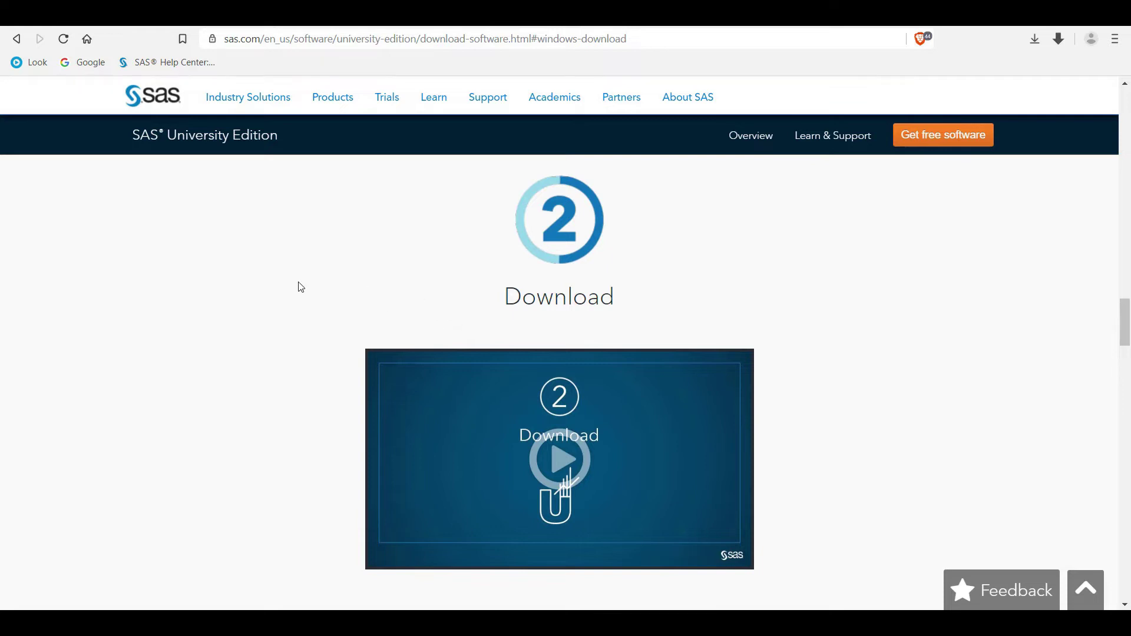
{"action": "scroll", "coordinate": [298, 286], "scroll_direction": "up", "scroll_amount": 1}
{"action": "scroll", "coordinate": [299, 286], "scroll_direction": "down", "scroll_amount": 2}
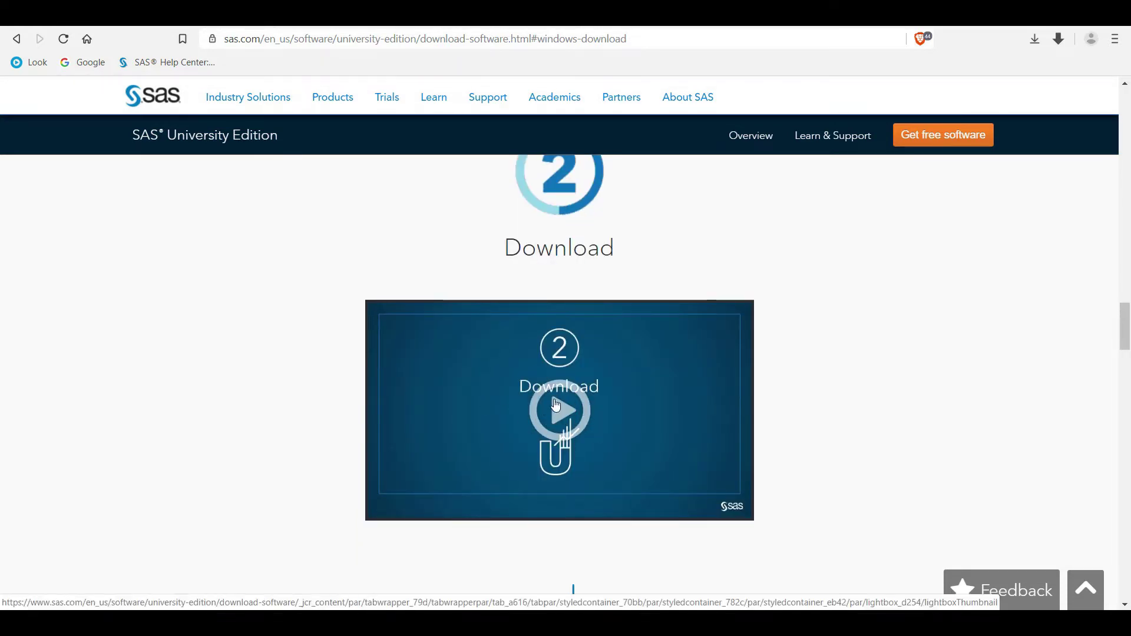
{"action": "scroll", "coordinate": [810, 375], "scroll_direction": "down", "scroll_amount": 1}
{"action": "scroll", "coordinate": [811, 375], "scroll_direction": "down", "scroll_amount": 8}
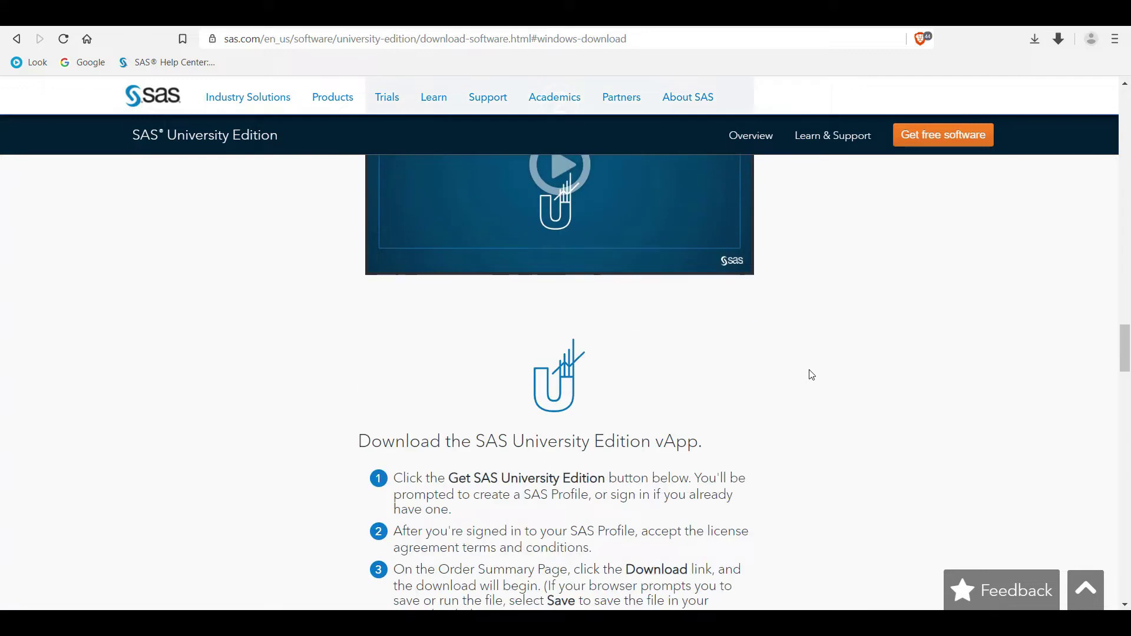
{"action": "scroll", "coordinate": [813, 374], "scroll_direction": "down", "scroll_amount": 1}
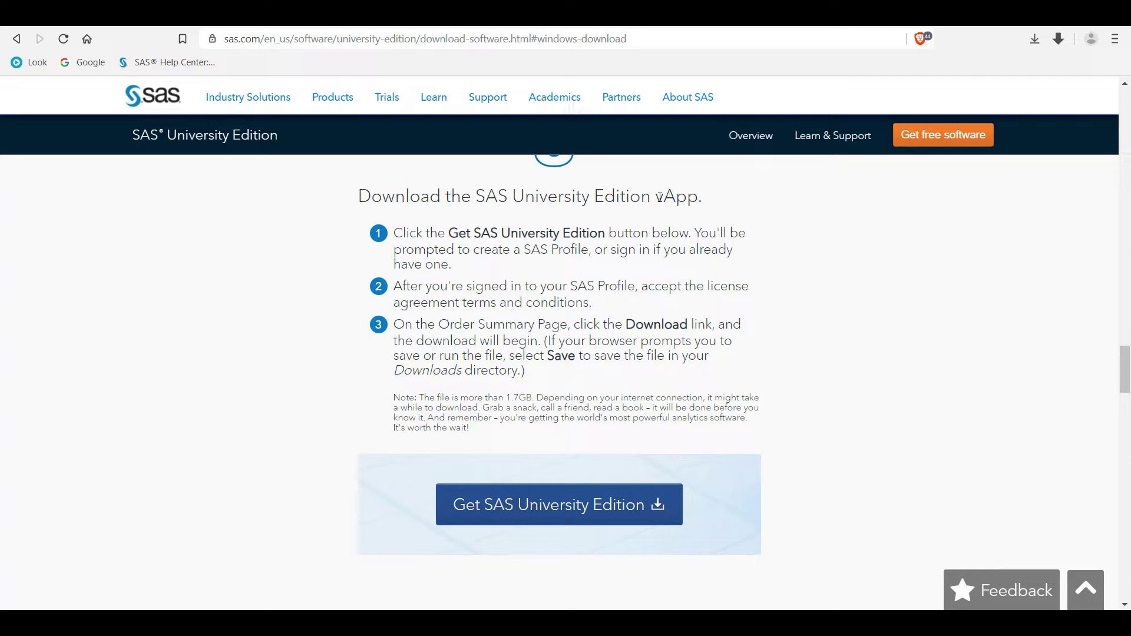
{"action": "left_click_drag", "start_coordinate": [663, 198], "coordinate": [656, 198]}
{"action": "right_click", "coordinate": [582, 503]}
{"action": "left_click", "coordinate": [624, 422]}
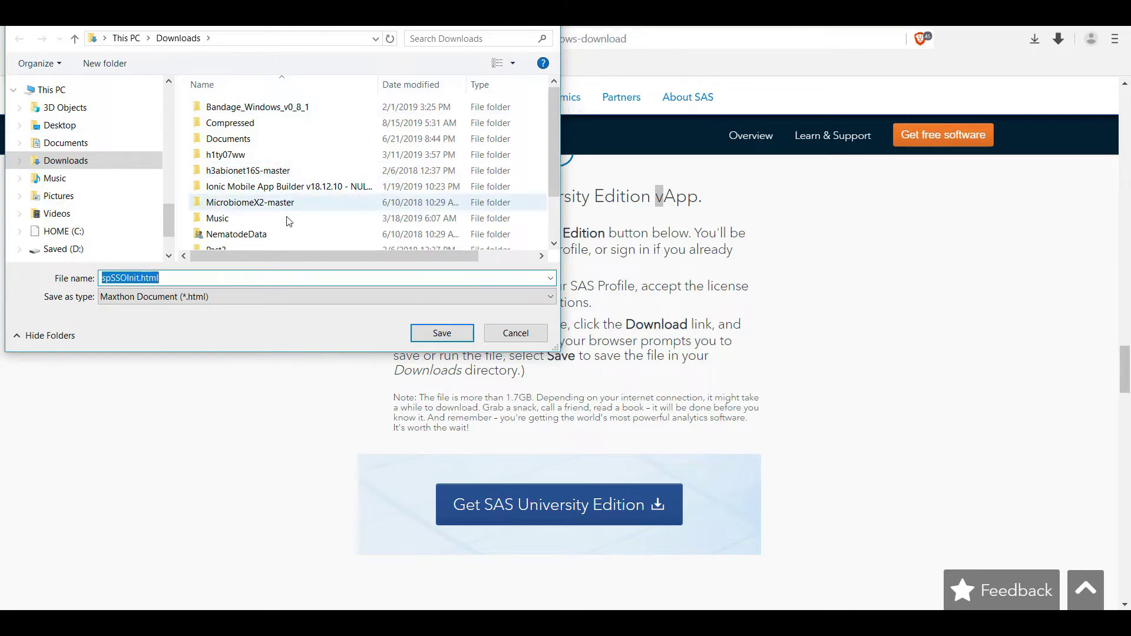
{"action": "key", "text": "Escape"}
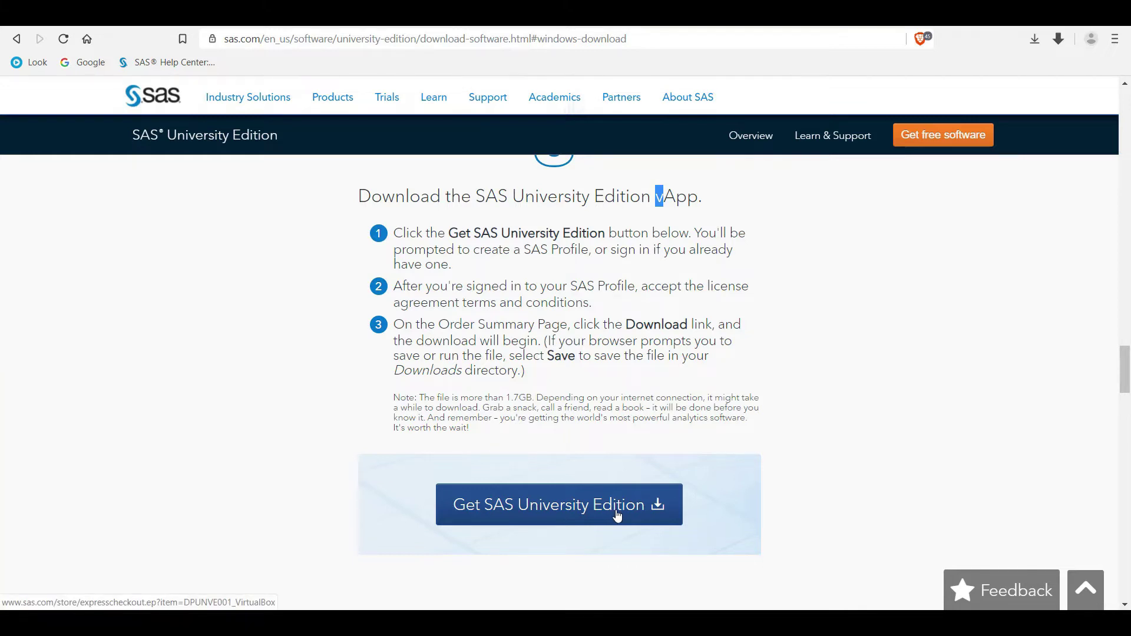
- Follow the Get SAS University Edition link, open the new SAS Profile form, and review its required fields and consent options
{"action": "left_click", "coordinate": [565, 511]}
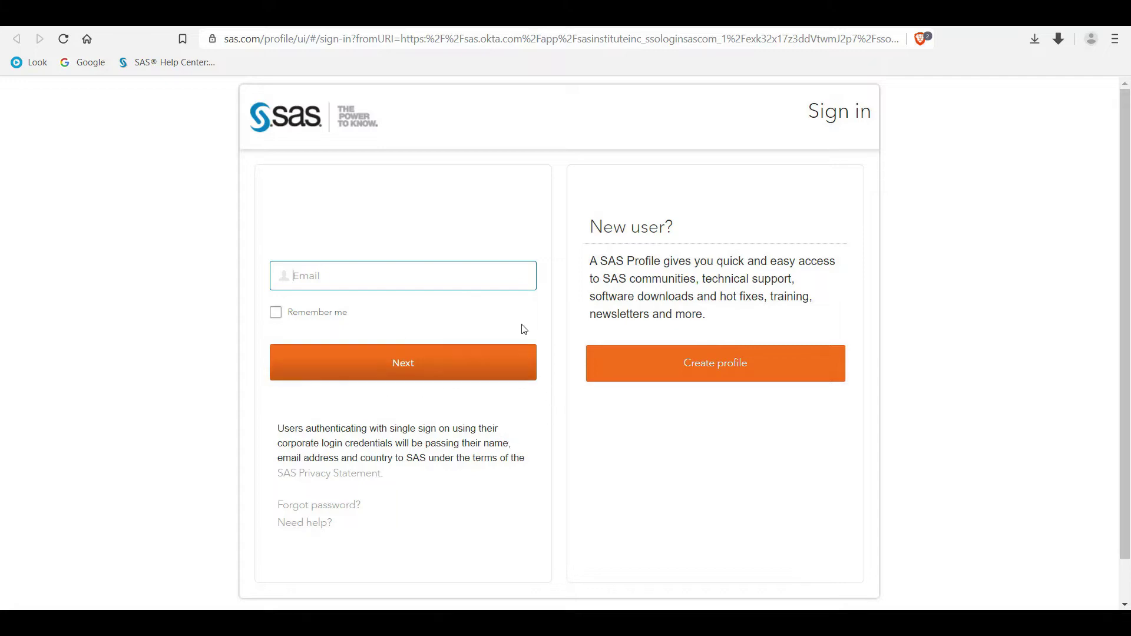
{"action": "left_click", "coordinate": [720, 366]}
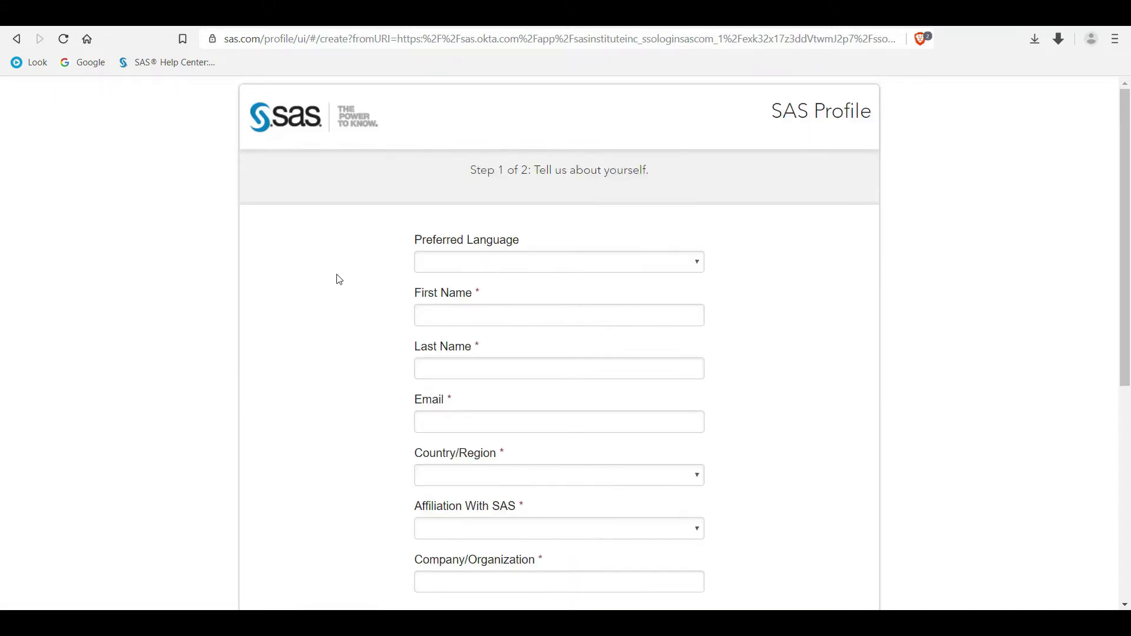
{"action": "scroll", "coordinate": [373, 265], "scroll_direction": "down", "scroll_amount": 1}
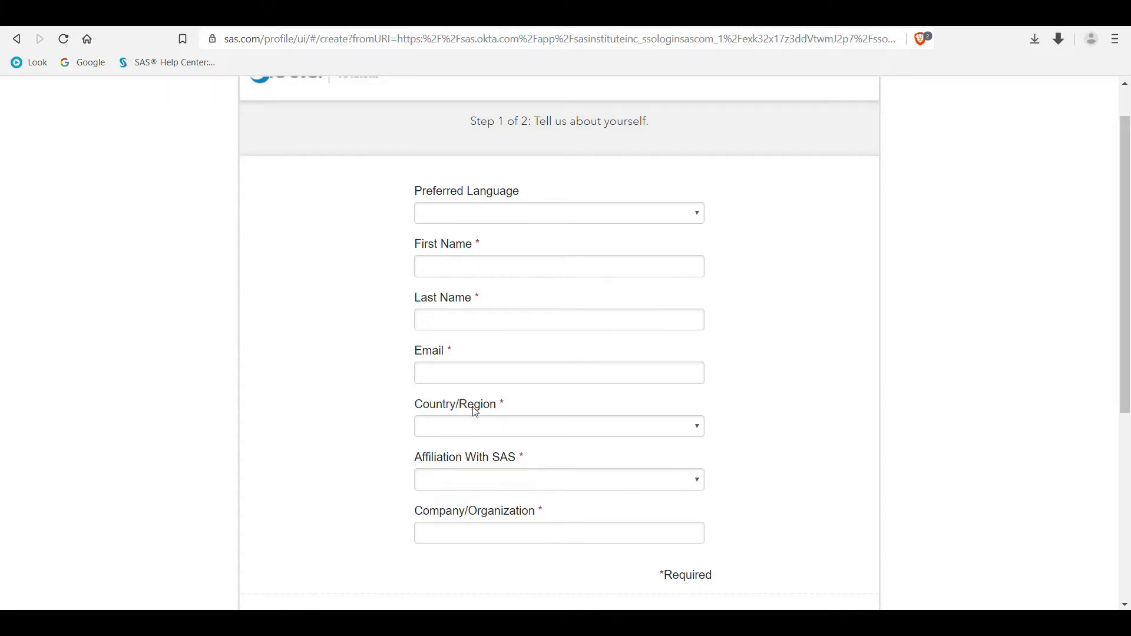
{"action": "scroll", "coordinate": [757, 321], "scroll_direction": "down", "scroll_amount": 3}
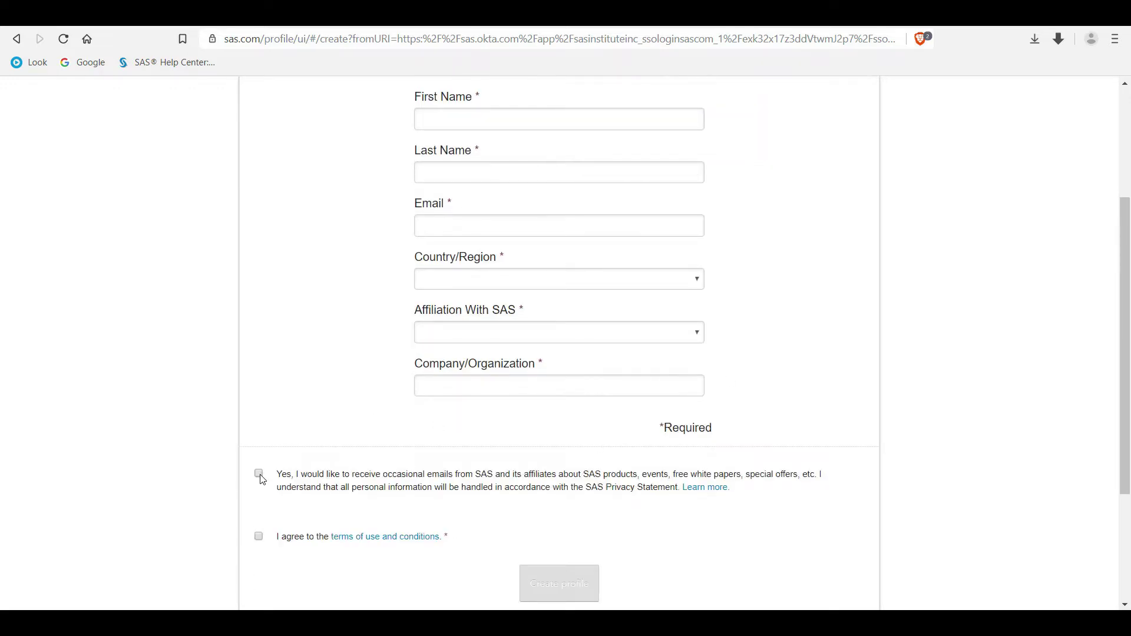
{"action": "scroll", "coordinate": [256, 430], "scroll_direction": "down", "scroll_amount": 2}
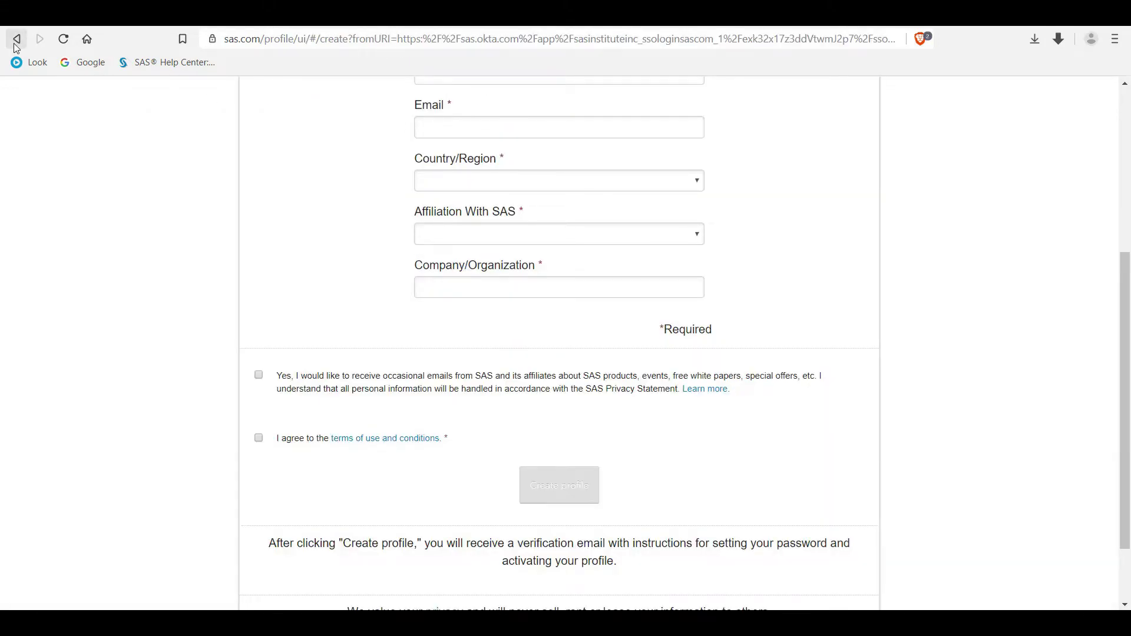
- Return from the profile form to the SAS sign-in page and reload it to show the email field
{"action": "left_click", "coordinate": [16, 43]}
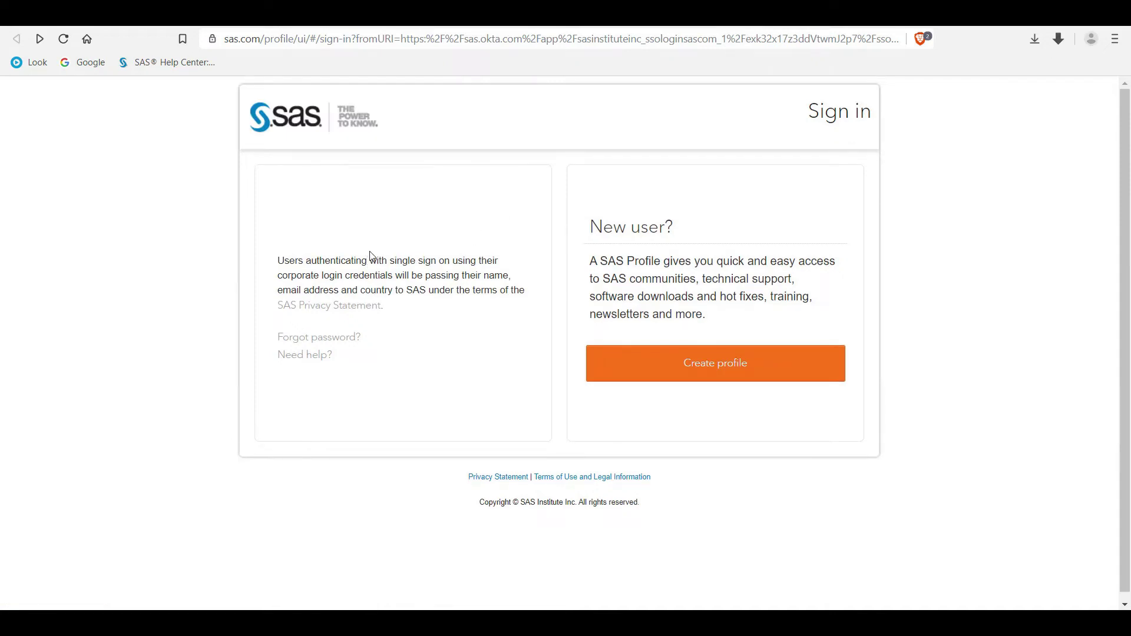
{"action": "left_click", "coordinate": [64, 39]}
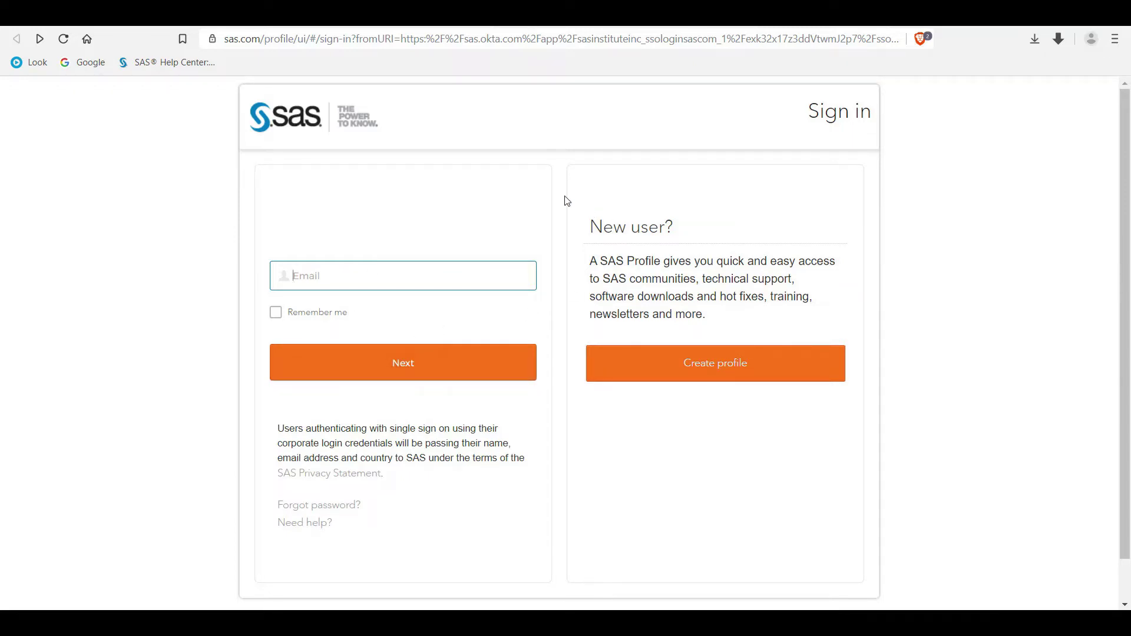
{"action": "scroll", "coordinate": [560, 221], "scroll_direction": "down", "scroll_amount": 2}
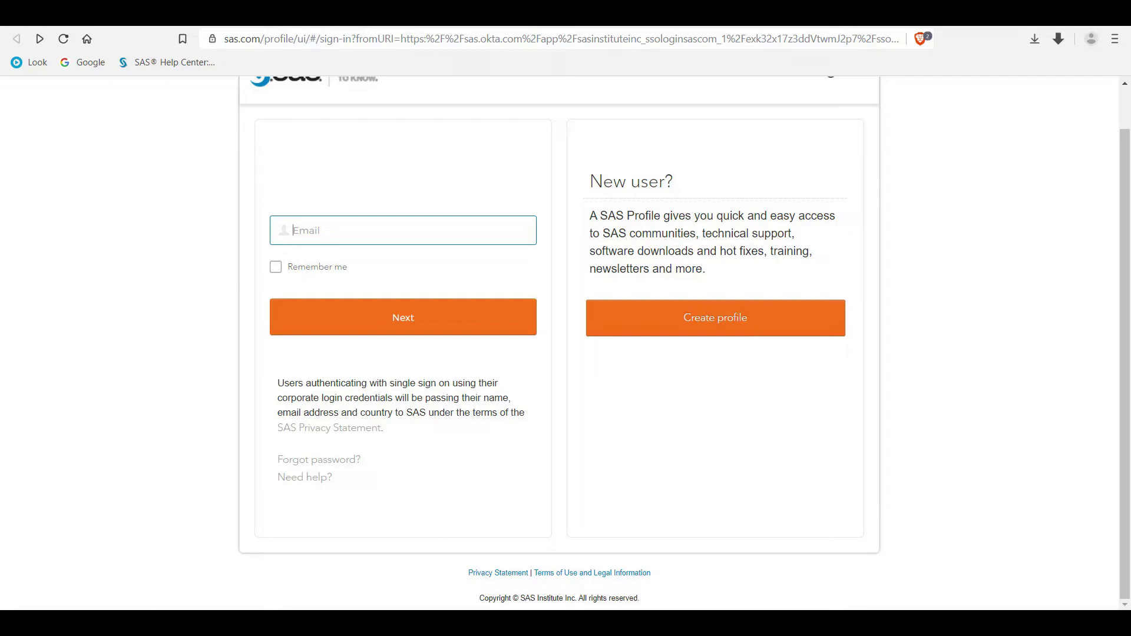
- Switch to Oracle VM VirtualBox Manager, reposition its window, and view the Import Virtual Appliance dialog without importing anything
{"action": "left_click", "coordinate": [601, 623]}
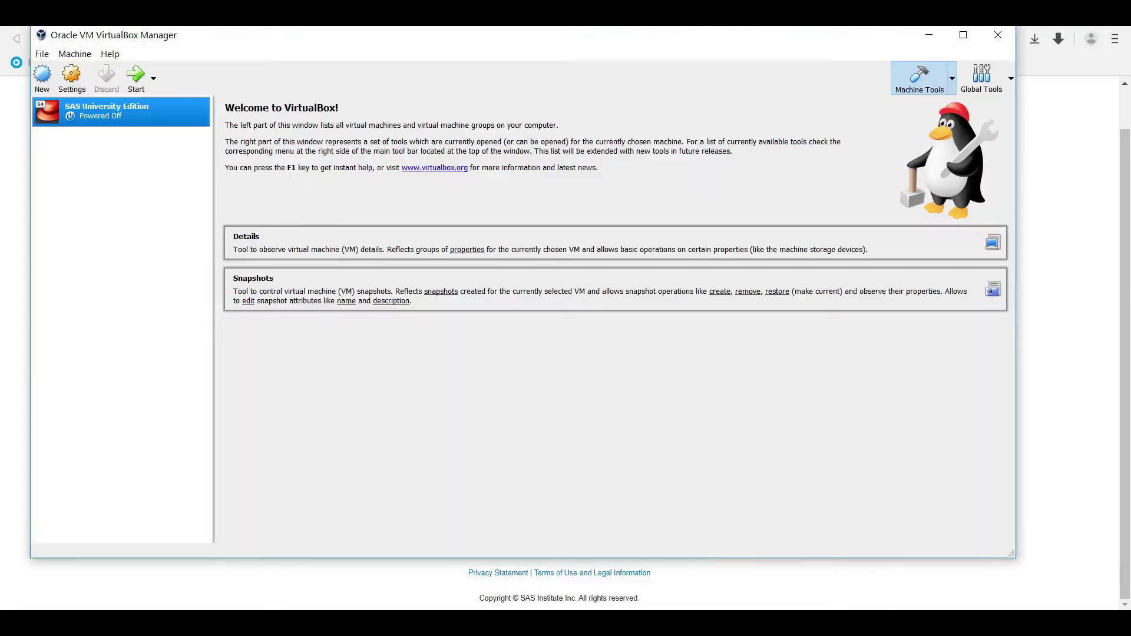
{"action": "left_click_drag", "start_coordinate": [254, 52], "coordinate": [271, 36]}
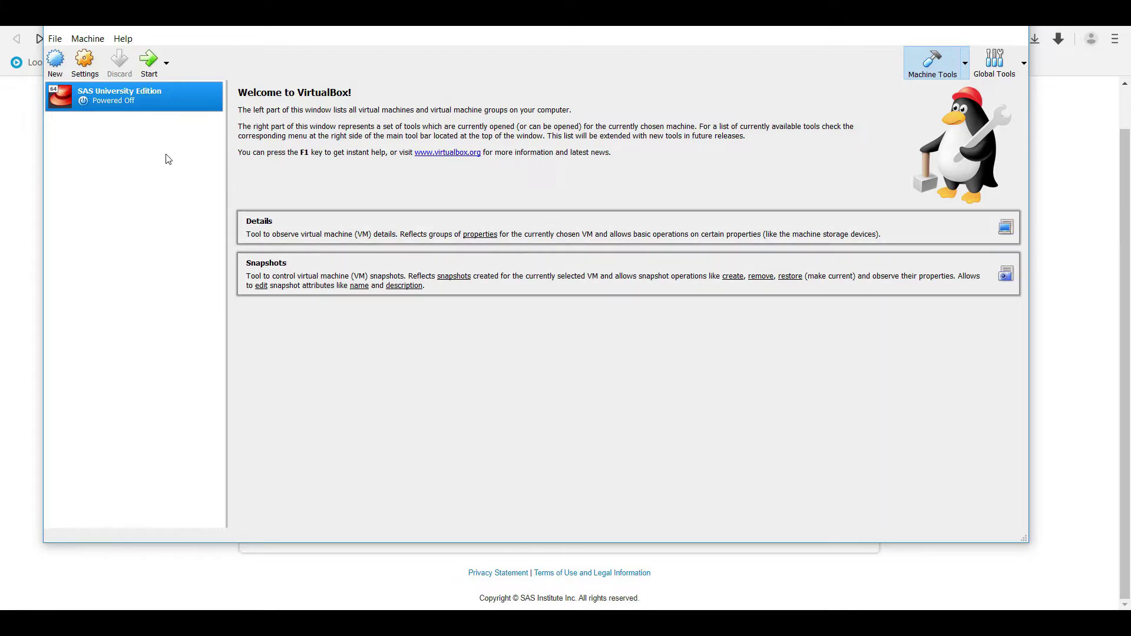
{"action": "left_click", "coordinate": [54, 39]}
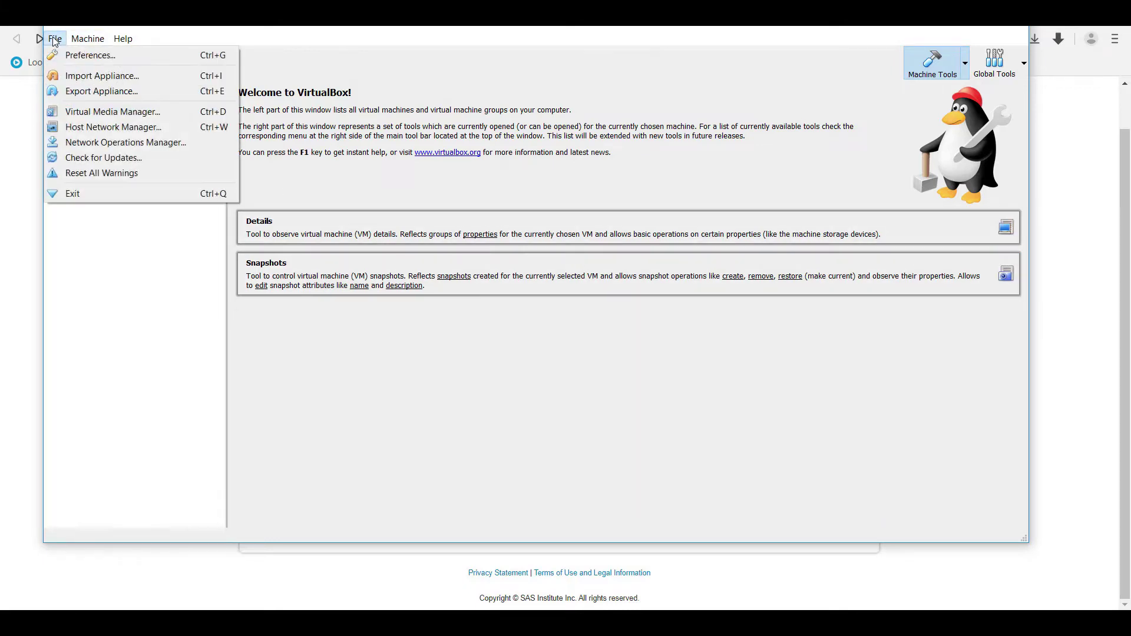
{"action": "left_click", "coordinate": [71, 76]}
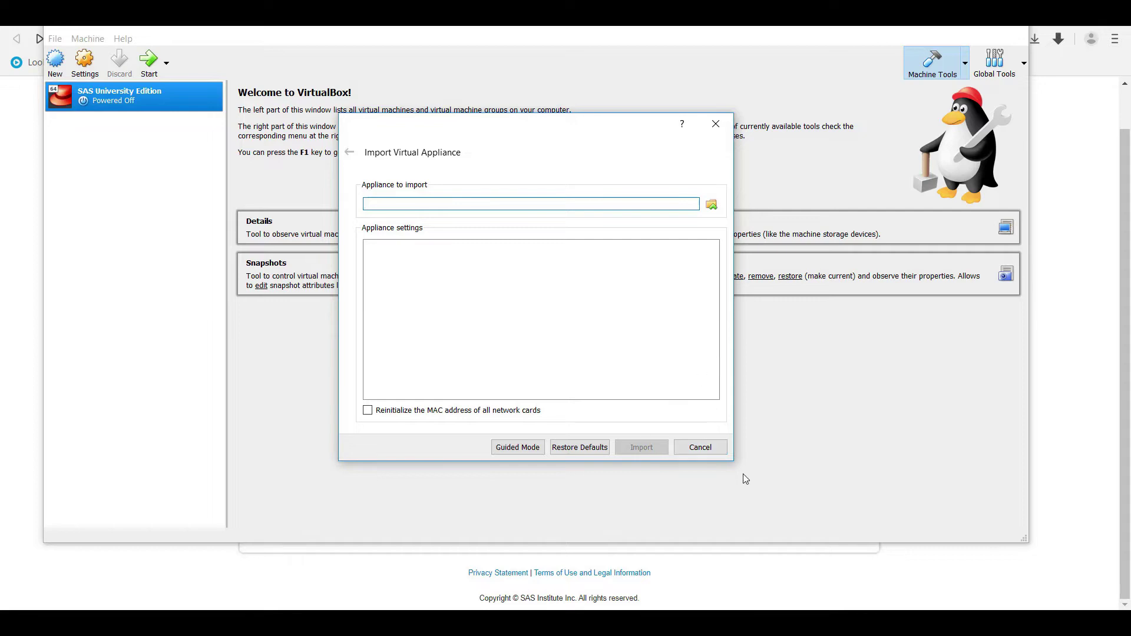
{"action": "left_click", "coordinate": [699, 447]}
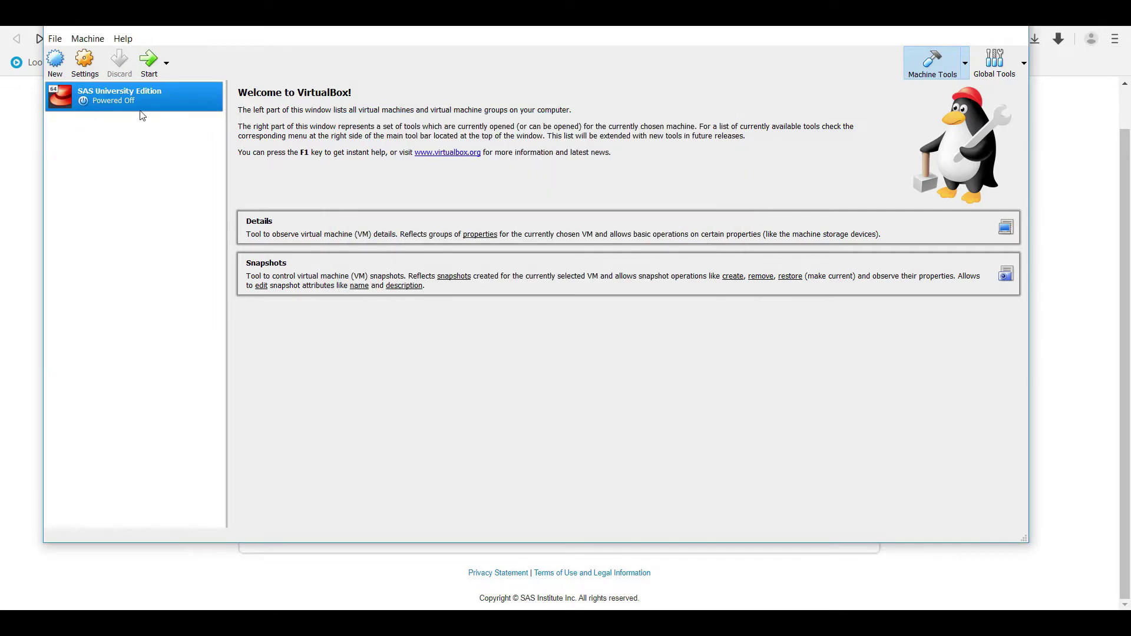
- View the general settings and available operating system versions of the SAS University Edition machine, then dismiss them without saving
{"action": "left_click", "coordinate": [84, 63]}
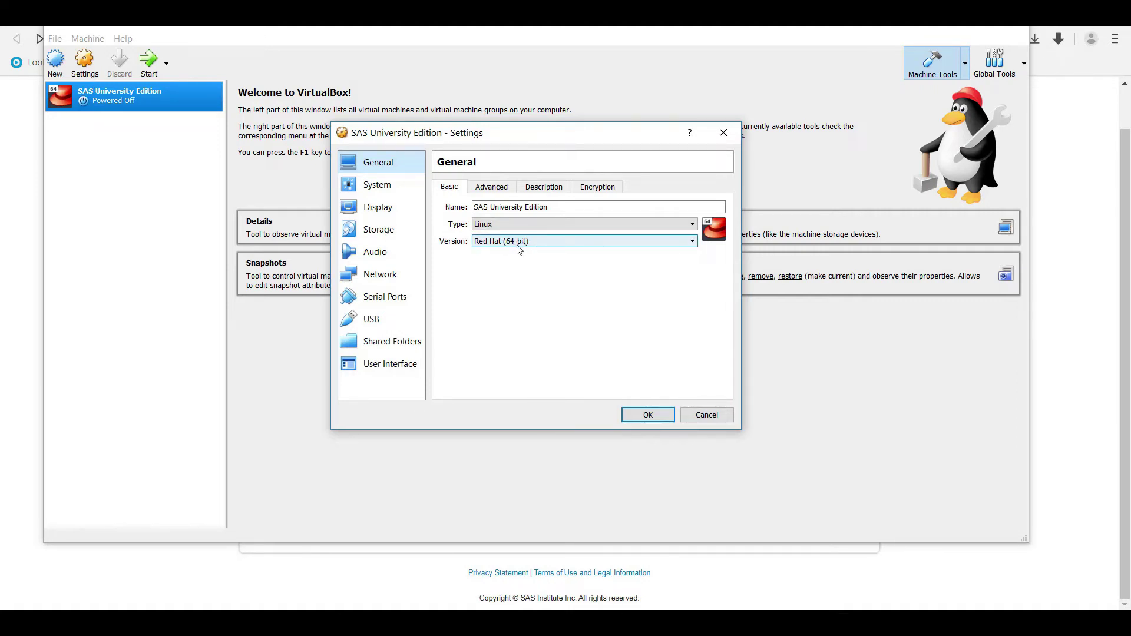
{"action": "left_click", "coordinate": [597, 246]}
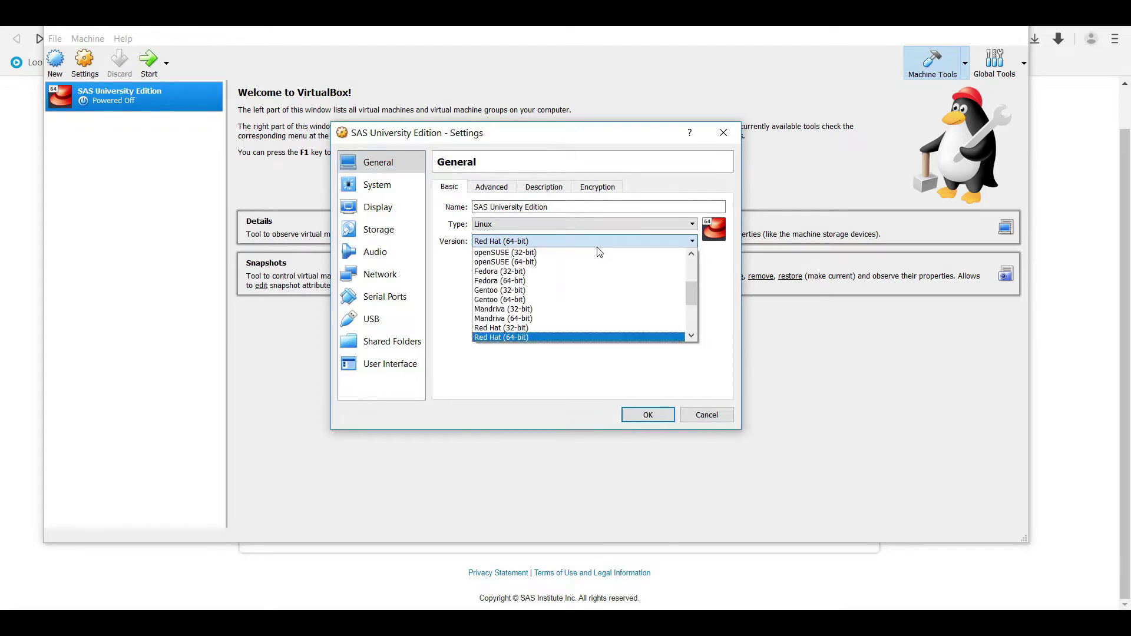
{"action": "left_click", "coordinate": [451, 281]}
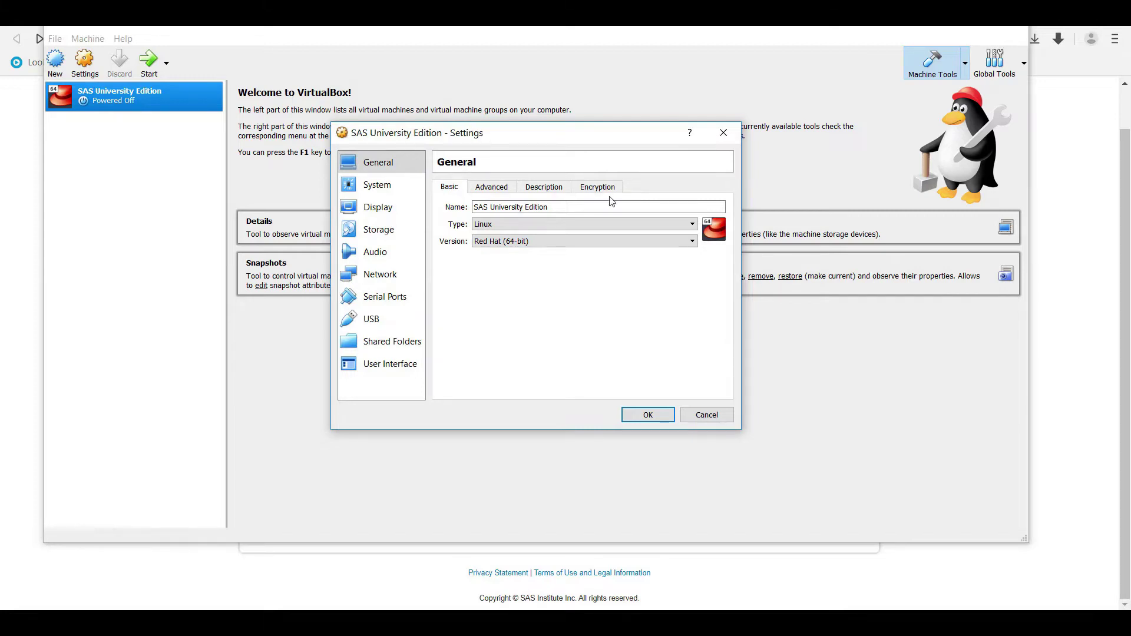
{"action": "left_click", "coordinate": [698, 416]}
- View the SAS_tutorials folder in File Explorer, return to VirtualBox Manager, and show the Import Virtual Appliance dialog without importing
{"action": "left_click", "coordinate": [55, 38]}
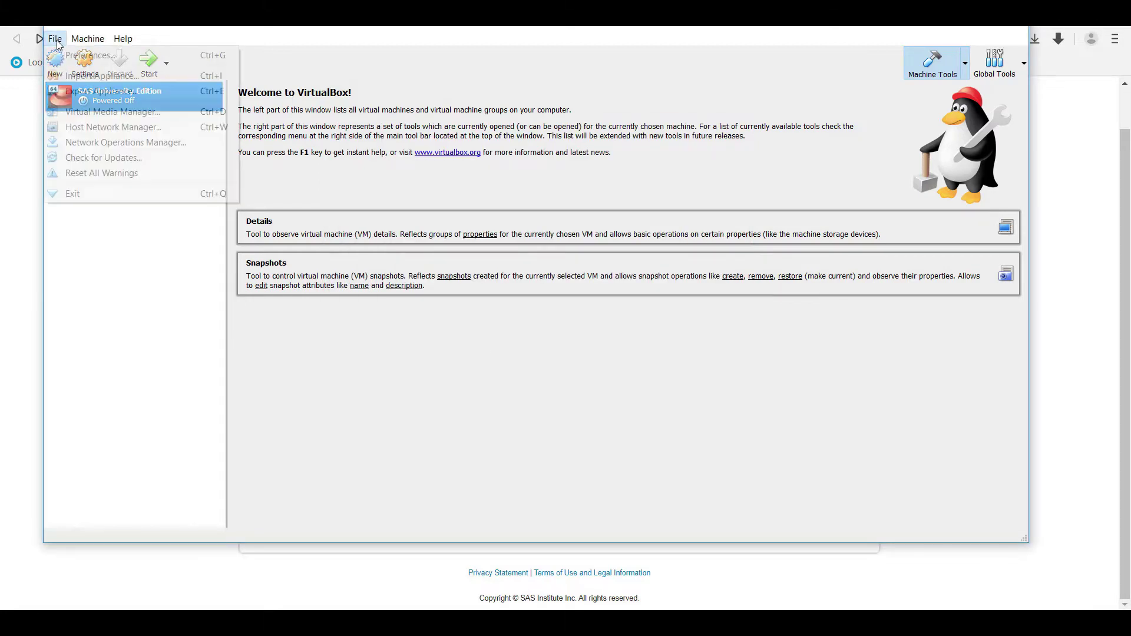
{"action": "left_click", "coordinate": [127, 245]}
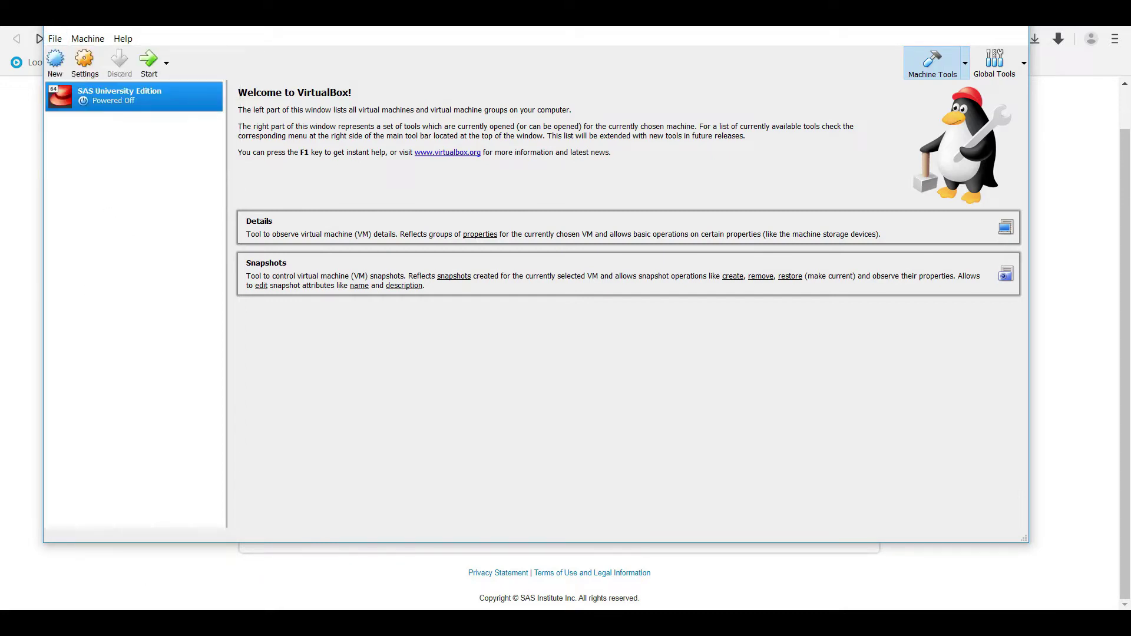
{"action": "left_click", "coordinate": [177, 580]}
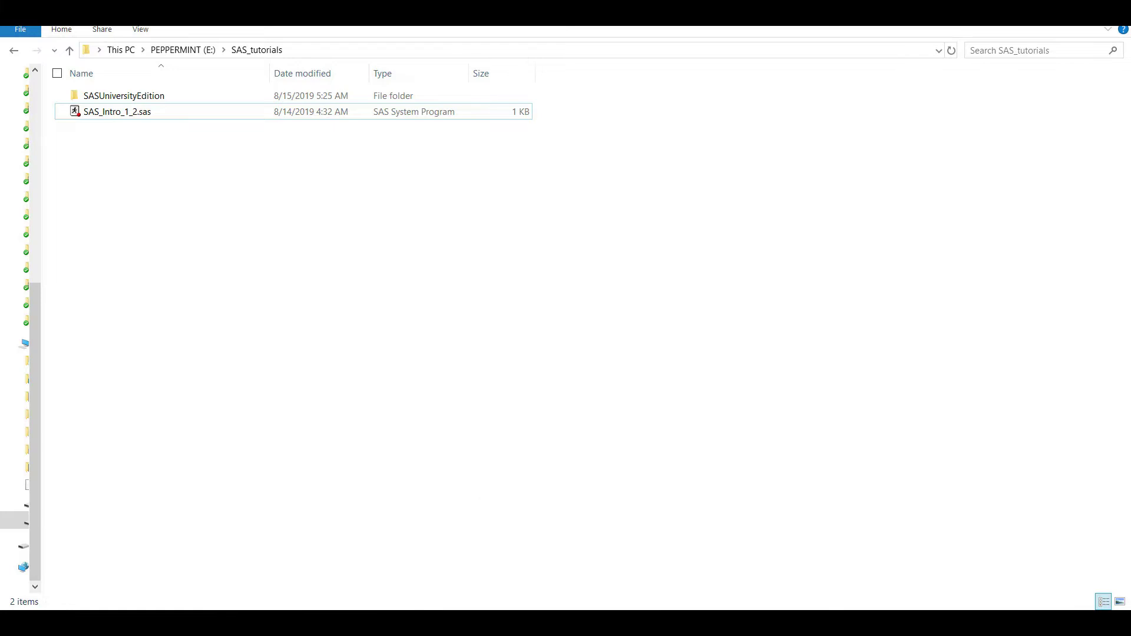
{"action": "left_click", "coordinate": [601, 554]}
{"action": "left_click", "coordinate": [55, 38]}
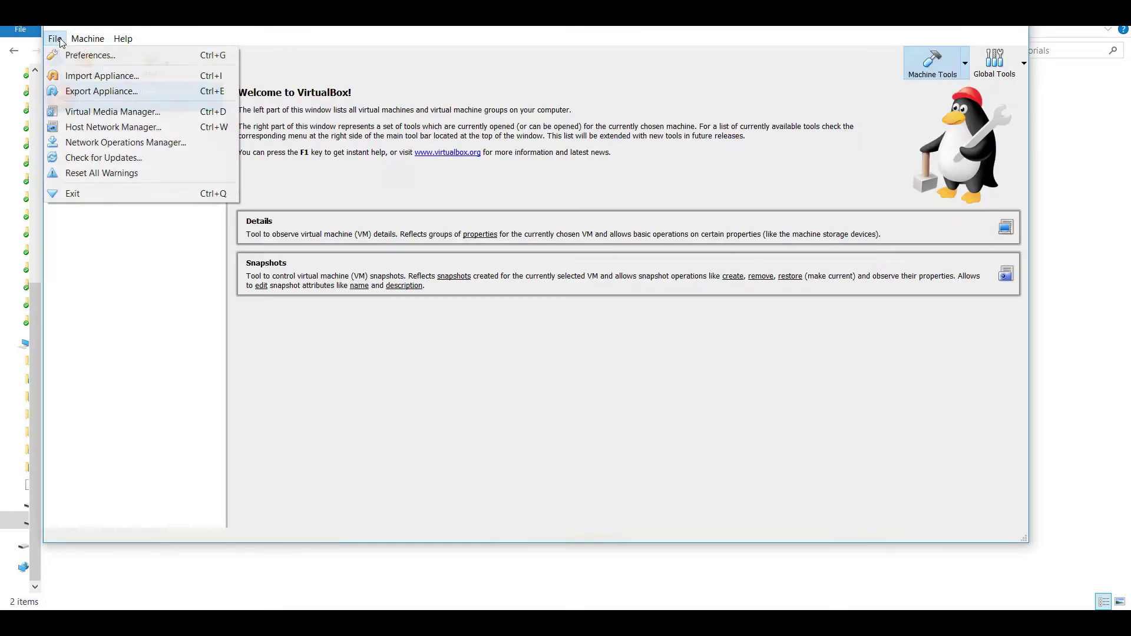
{"action": "left_click", "coordinate": [96, 81]}
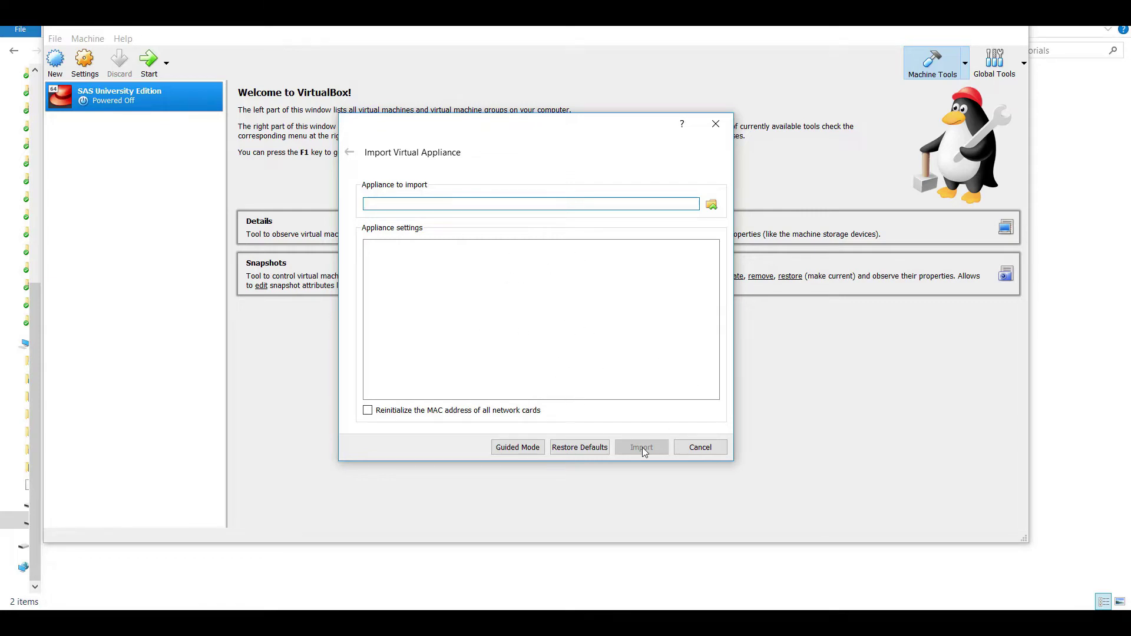
{"action": "left_click", "coordinate": [715, 450]}
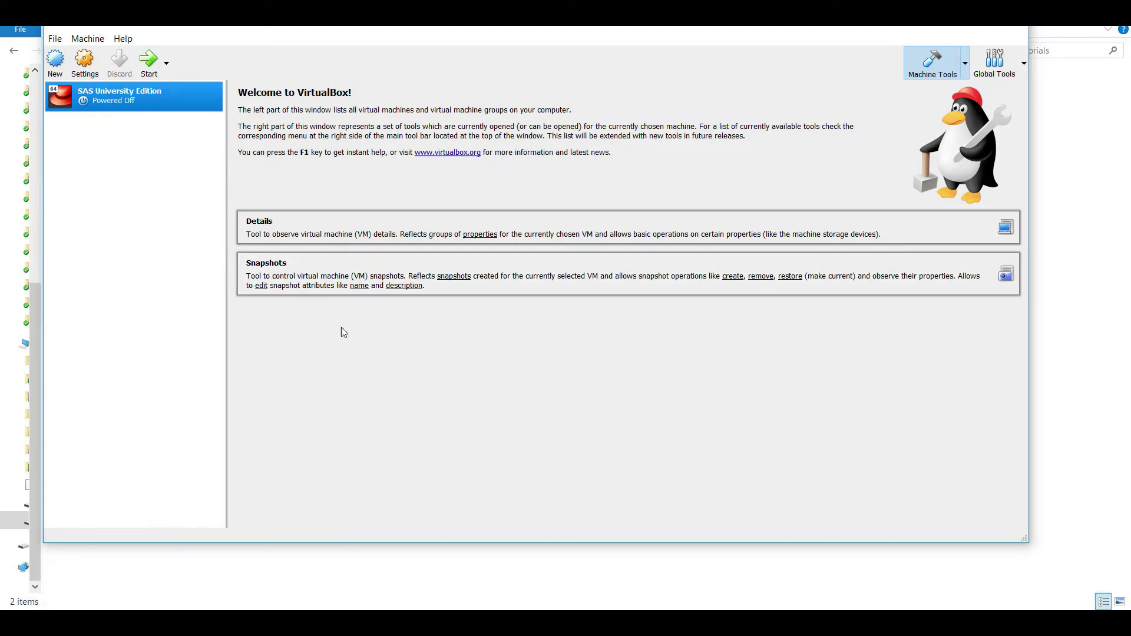
- Start the SAS University Edition virtual machine
{"action": "left_click", "coordinate": [151, 59]}
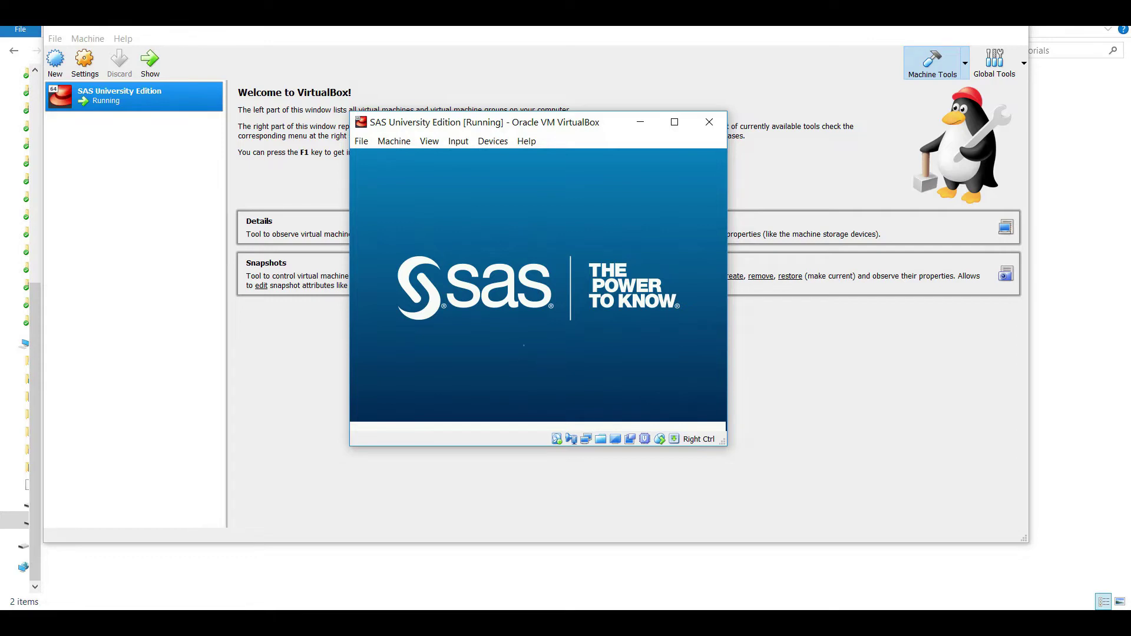
- Move the running virtual machine window aside and view the Shared Folders settings of the SAS University Edition machine
{"action": "left_click_drag", "start_coordinate": [532, 125], "coordinate": [524, 91]}
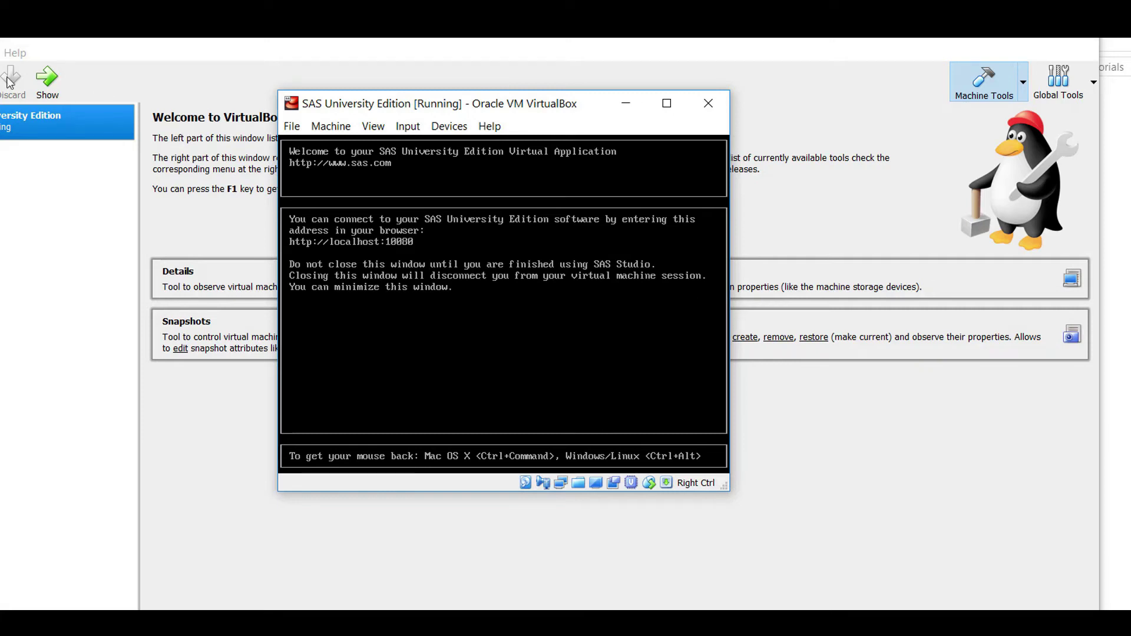
{"action": "left_click_drag", "start_coordinate": [396, 104], "coordinate": [648, 125]}
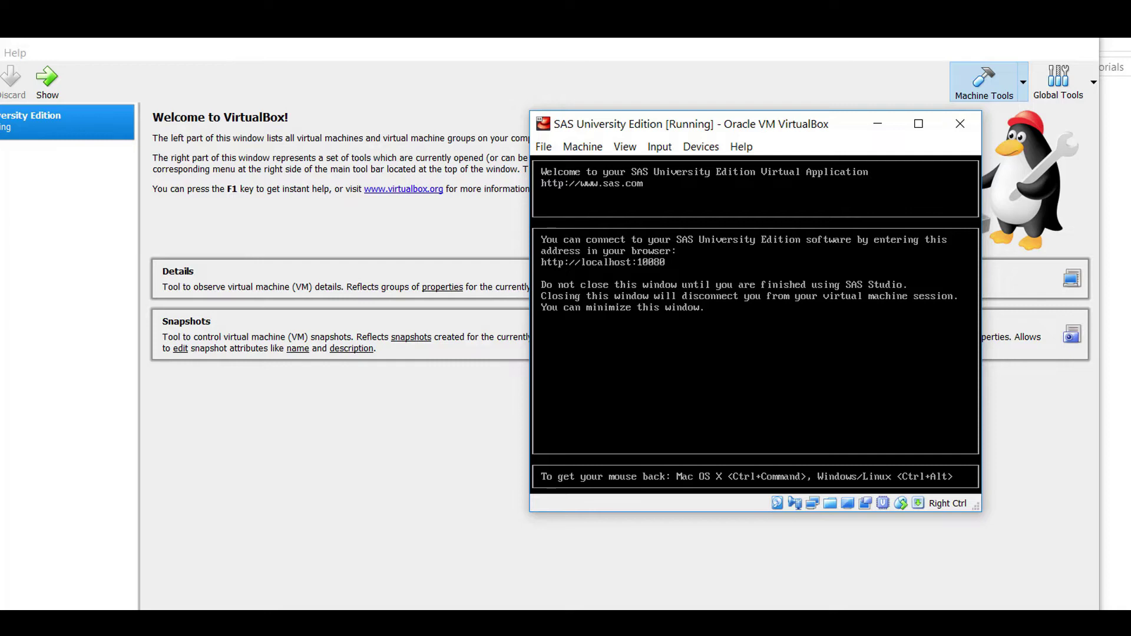
{"action": "left_click", "coordinate": [2, 79]}
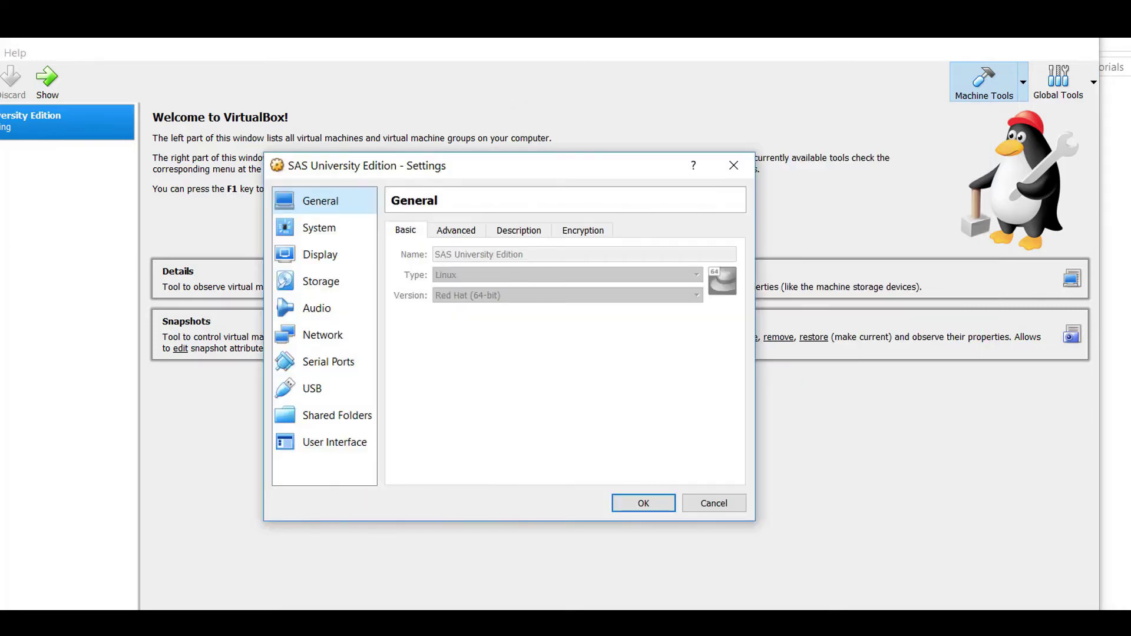
{"action": "left_click", "coordinate": [324, 424]}
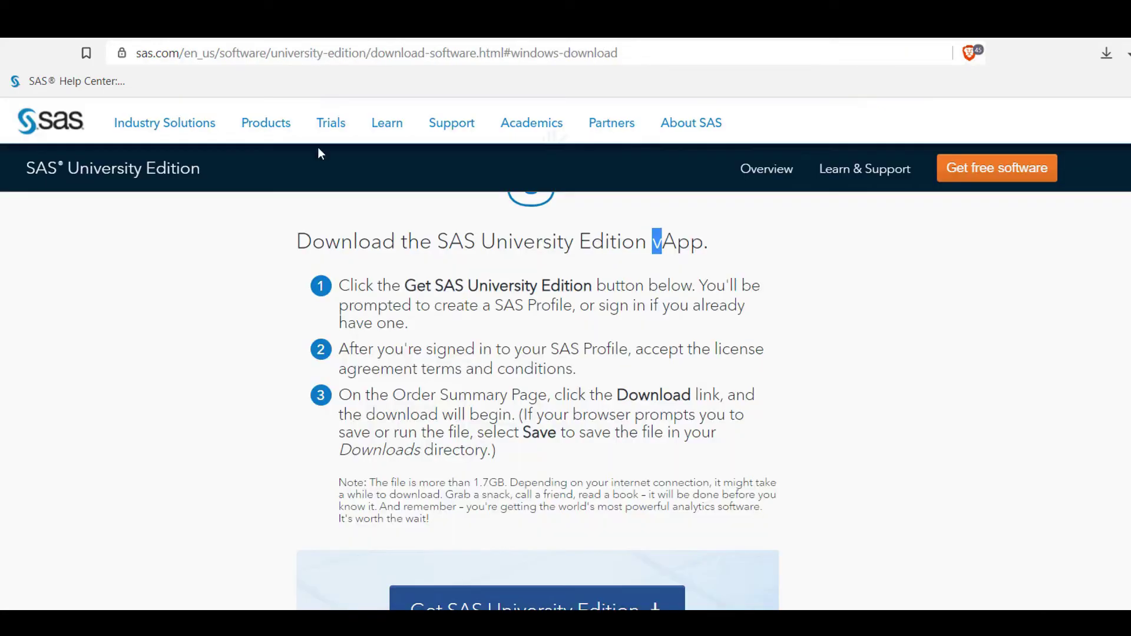
- Switch to the SAS download page in the browser and review the instructions for sharing myfolders, highlighting "Shared Folders"
{"action": "scroll", "coordinate": [517, 385], "scroll_direction": "down", "scroll_amount": 10}
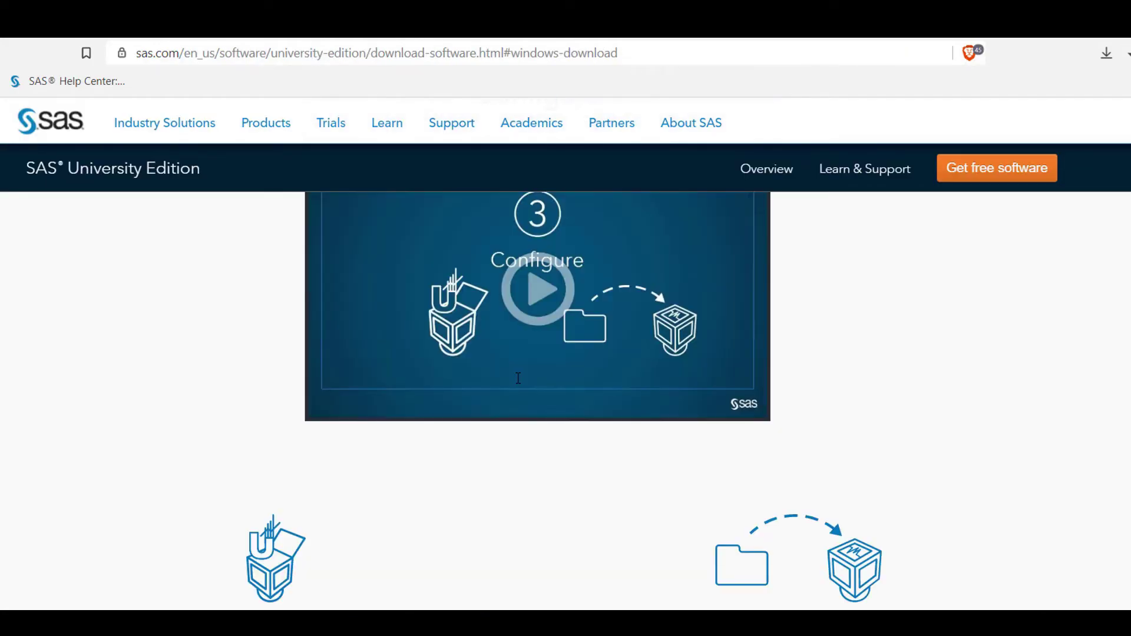
{"action": "scroll", "coordinate": [518, 386], "scroll_direction": "down", "scroll_amount": 3}
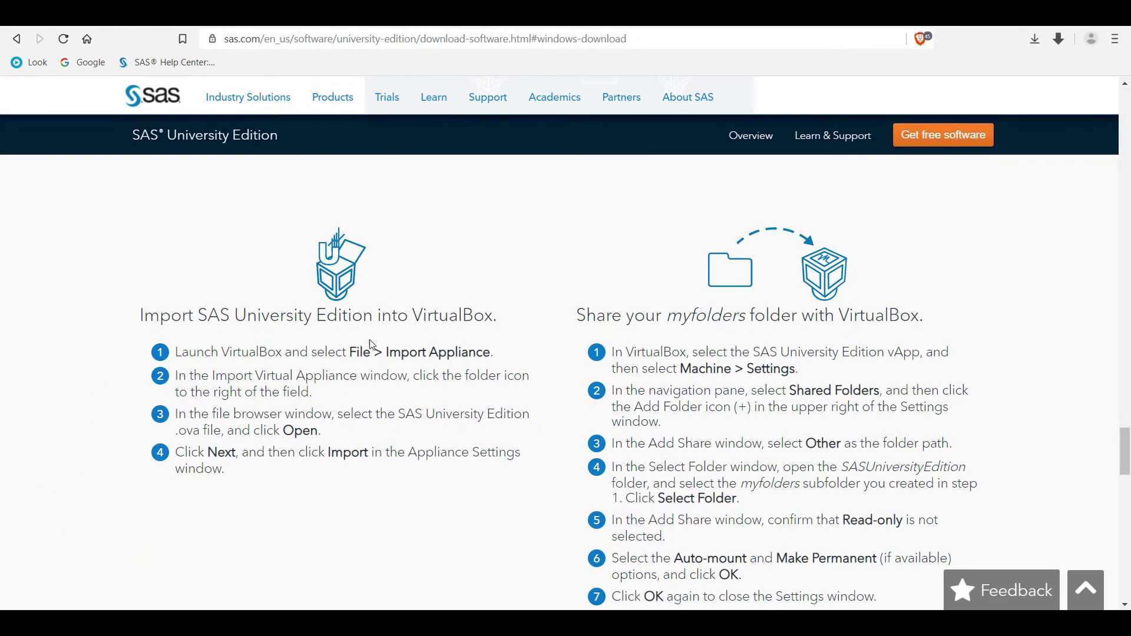
{"action": "scroll", "coordinate": [421, 368], "scroll_direction": "down", "scroll_amount": 2}
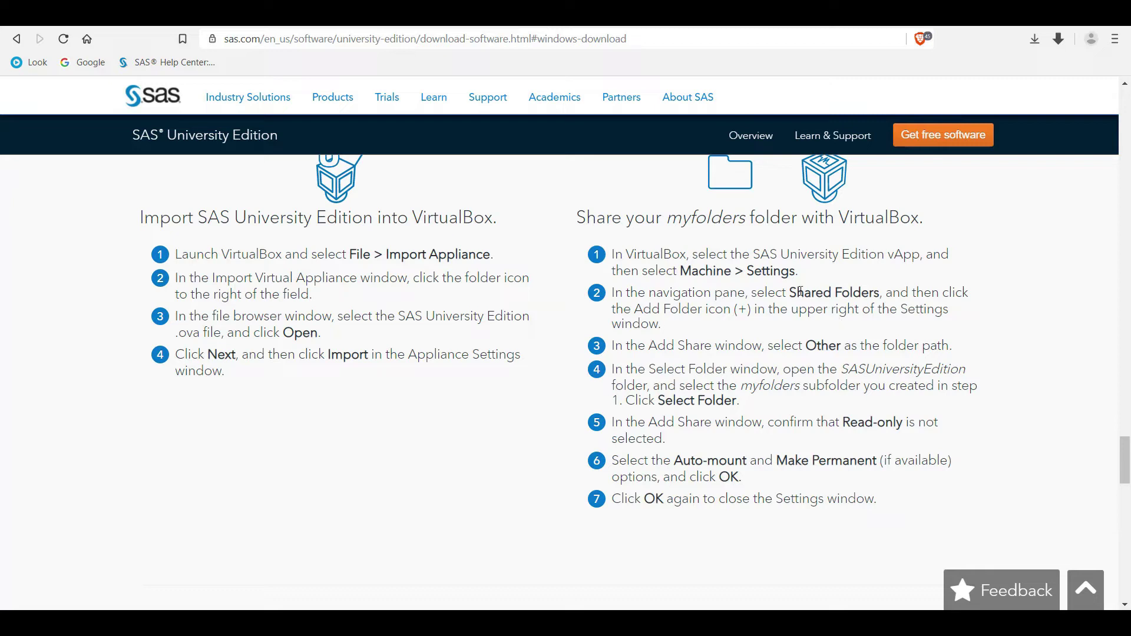
{"action": "left_click_drag", "start_coordinate": [793, 293], "coordinate": [880, 295]}
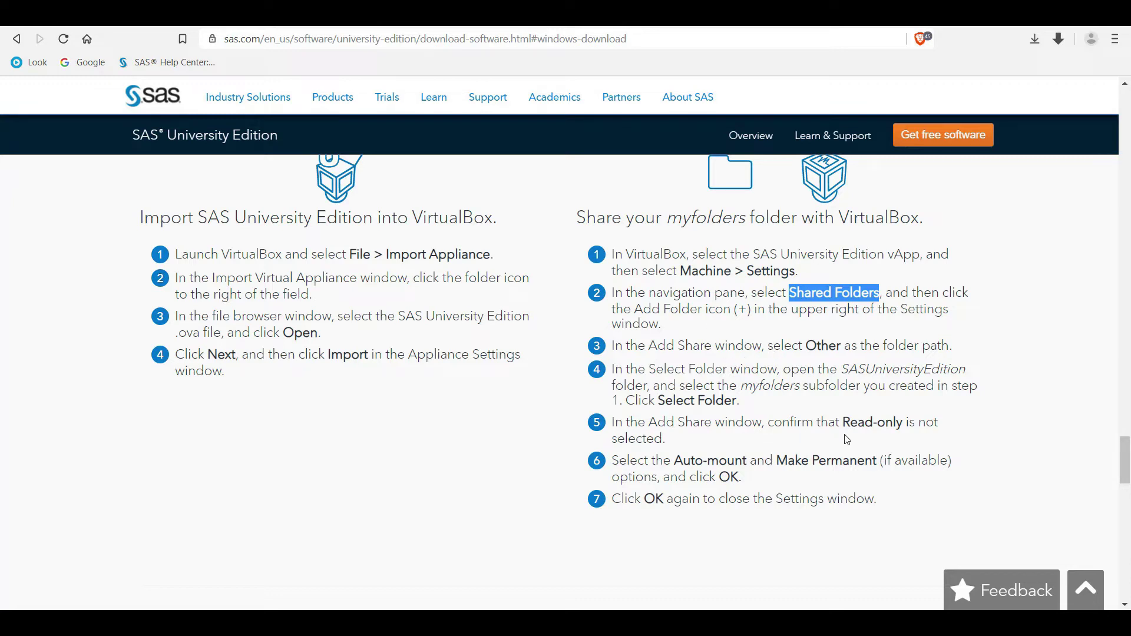
- Return to VirtualBox Manager, widen the Shared Folders settings window, and view the folder path choices for adding a share
{"action": "mouse_move", "coordinate": [601, 623]}
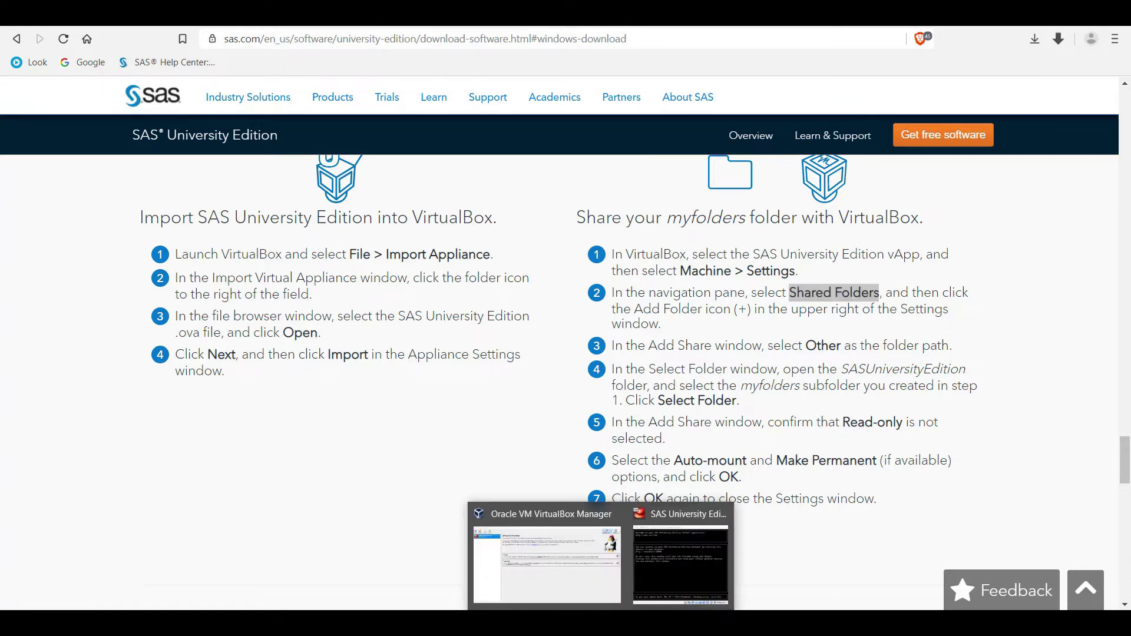
{"action": "left_click", "coordinate": [568, 572]}
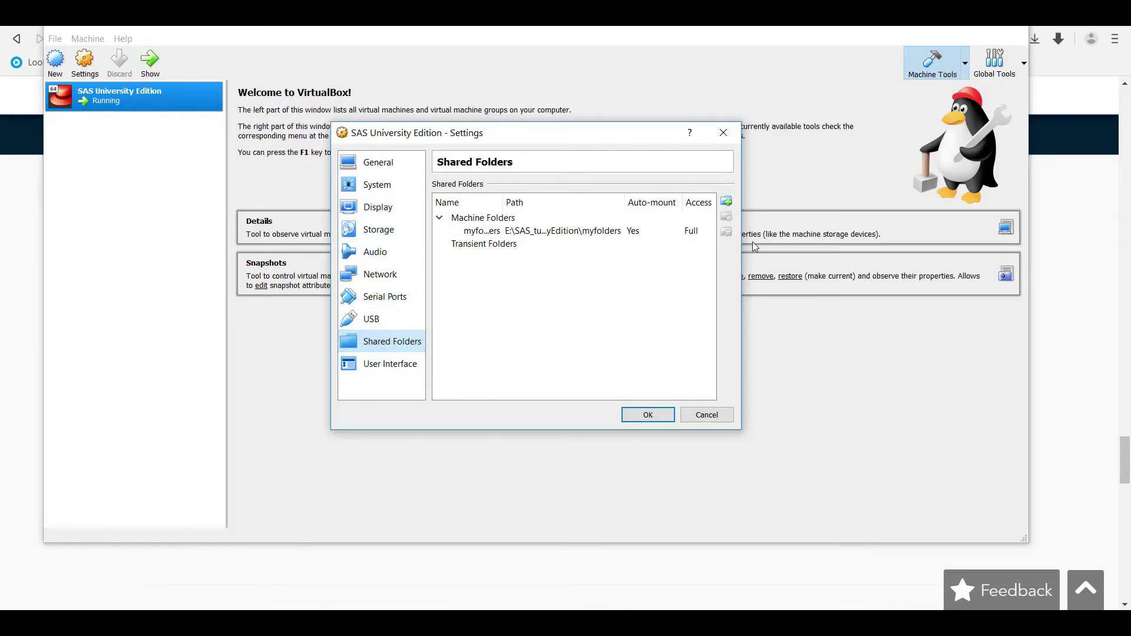
{"action": "left_click_drag", "start_coordinate": [741, 244], "coordinate": [958, 235]}
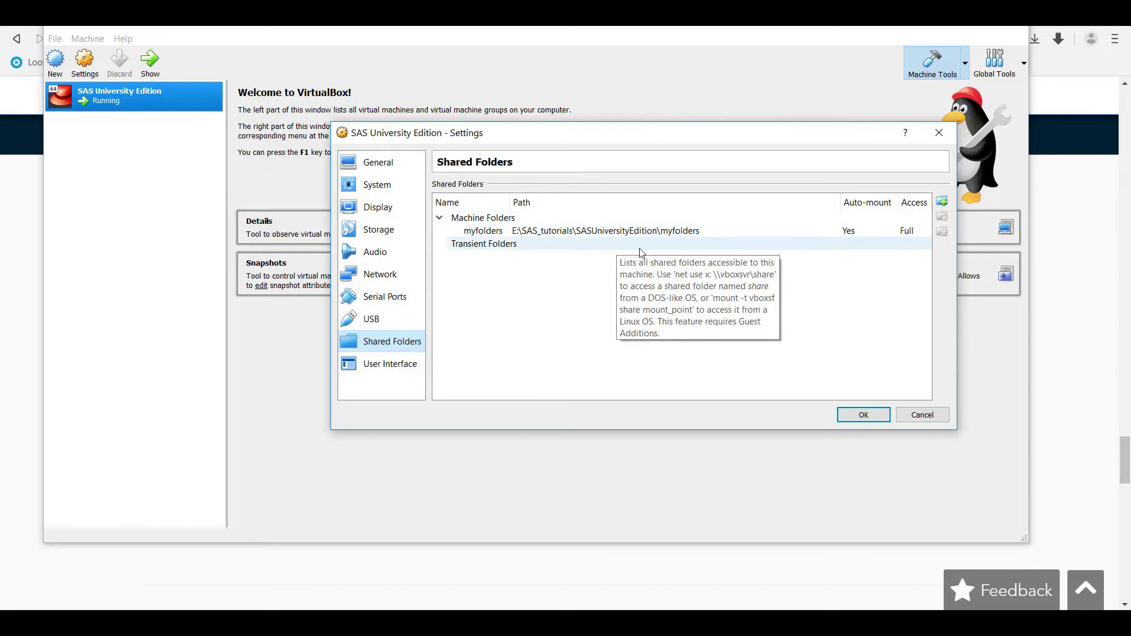
{"action": "left_click", "coordinate": [943, 202]}
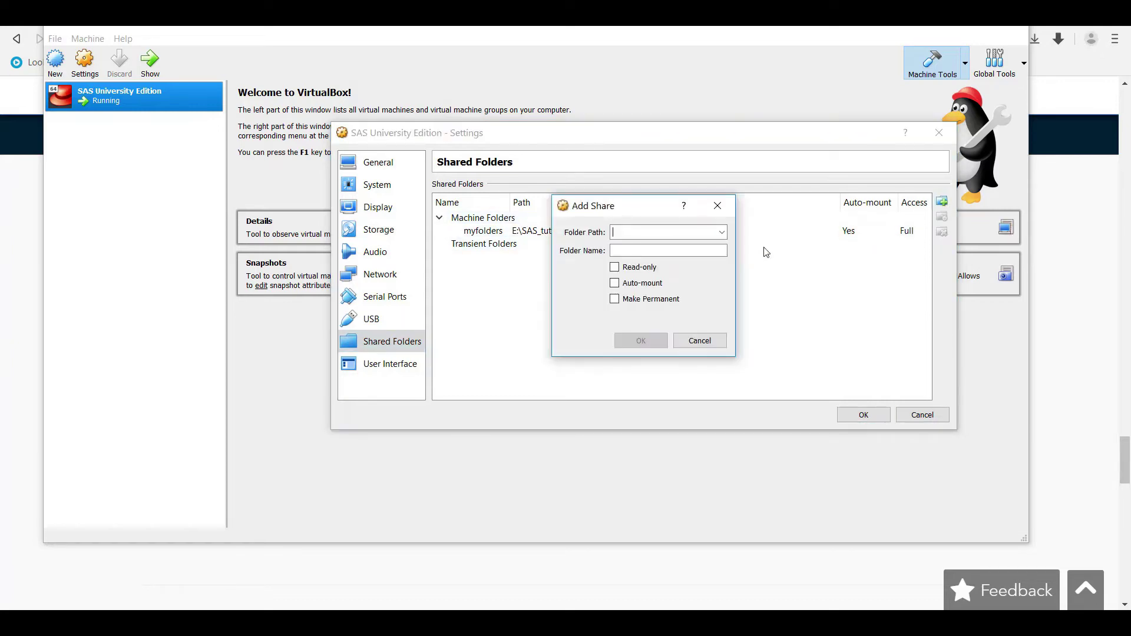
{"action": "left_click", "coordinate": [722, 234]}
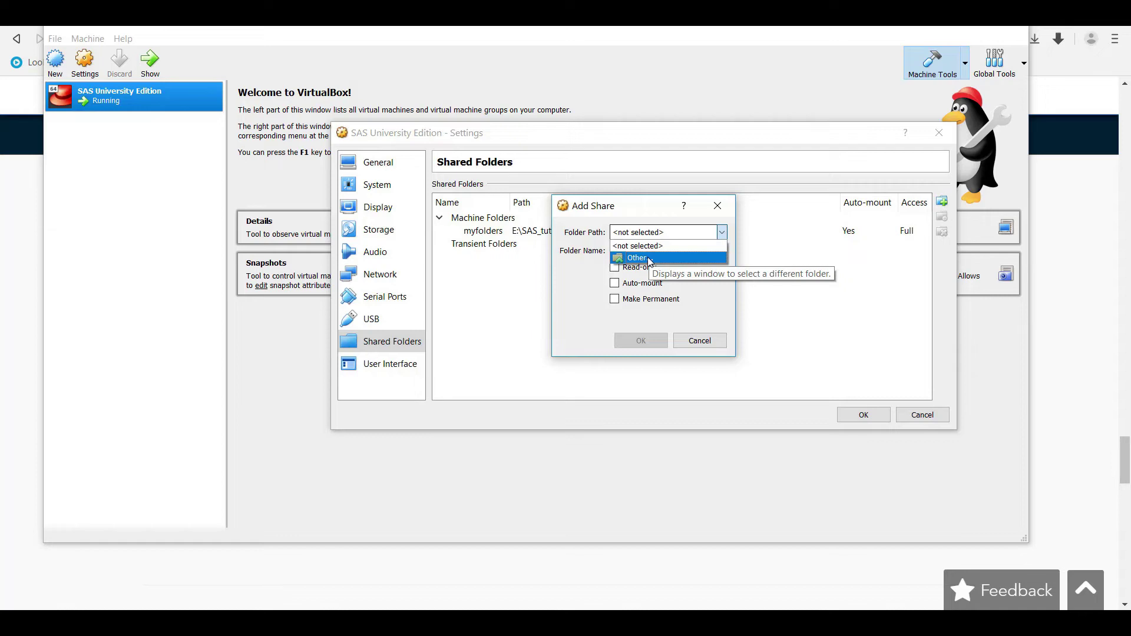
{"action": "left_click", "coordinate": [718, 280]}
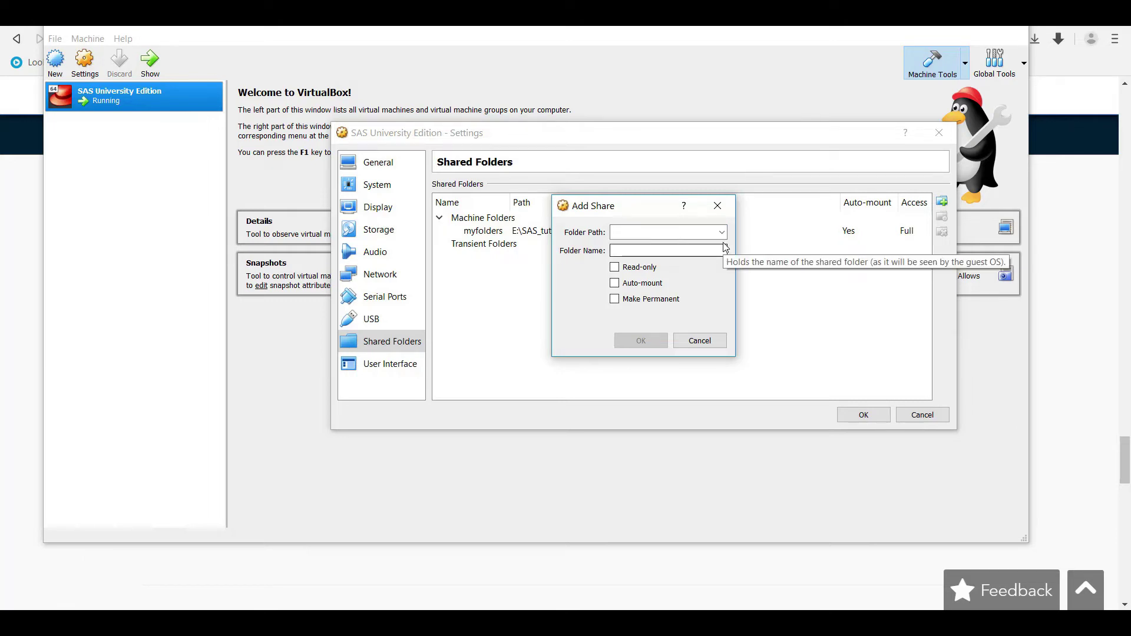
- Switch to the browser instructions and highlight the SASUniversityEdition and myfolders folder names in step 4
{"action": "key", "text": "alt+Tab"}
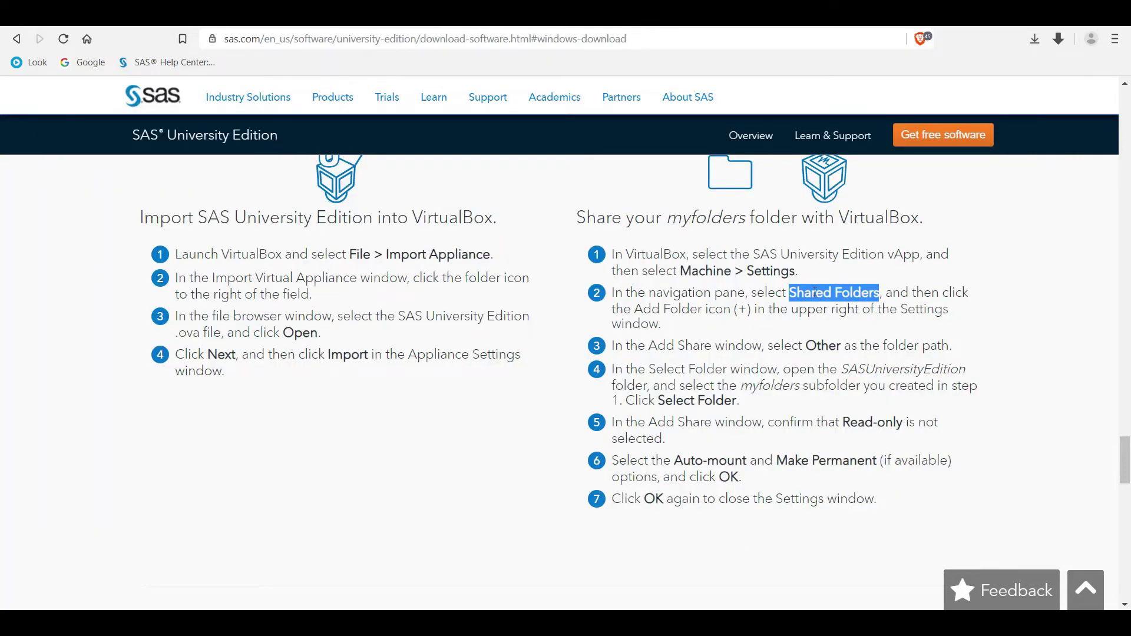
{"action": "left_click_drag", "start_coordinate": [844, 370], "coordinate": [969, 372]}
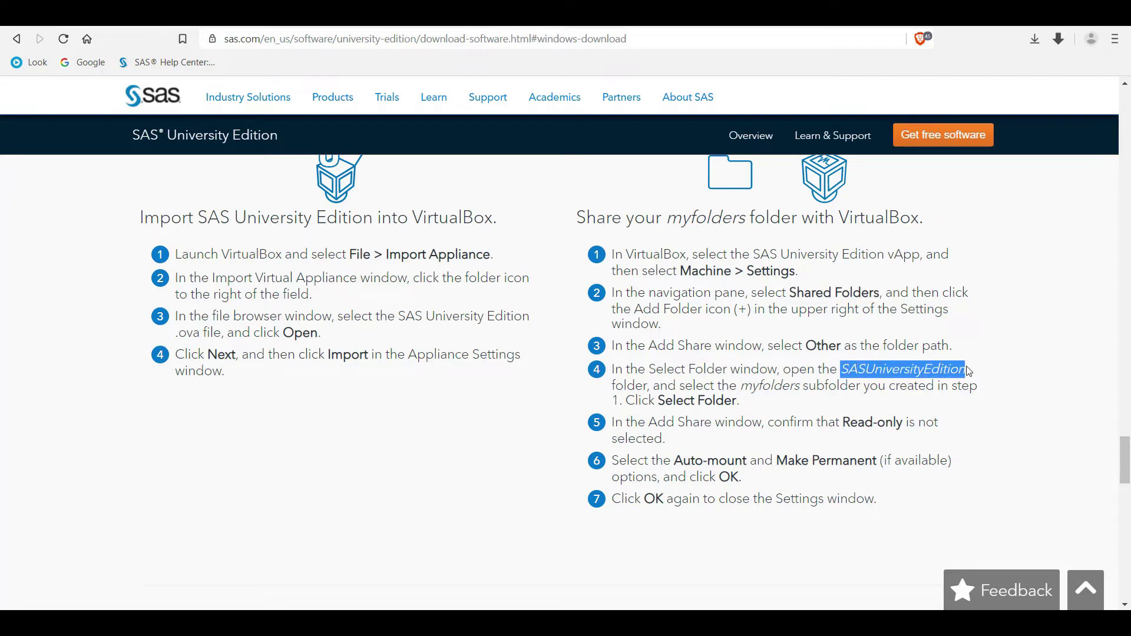
{"action": "left_click", "coordinate": [862, 370]}
{"action": "left_click_drag", "start_coordinate": [744, 387], "coordinate": [800, 385]}
- Switch to File Explorer, open the SASUniversityEdition folder inside SAS_tutorials, and select its myfolders subfolder
{"action": "left_click", "coordinate": [218, 591]}
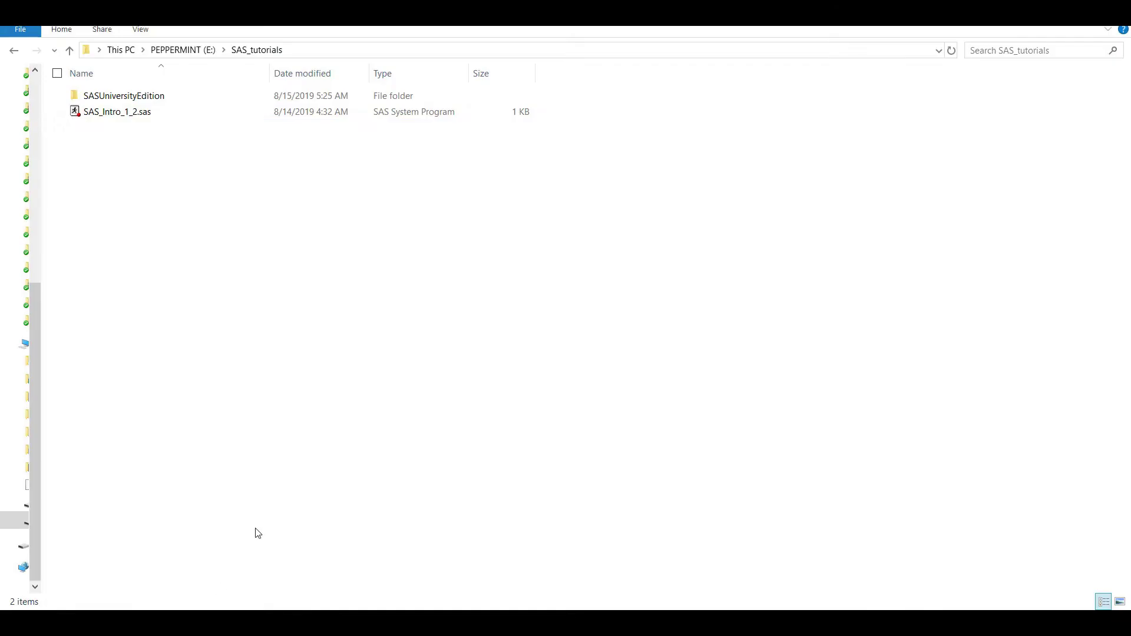
{"action": "left_click", "coordinate": [114, 97]}
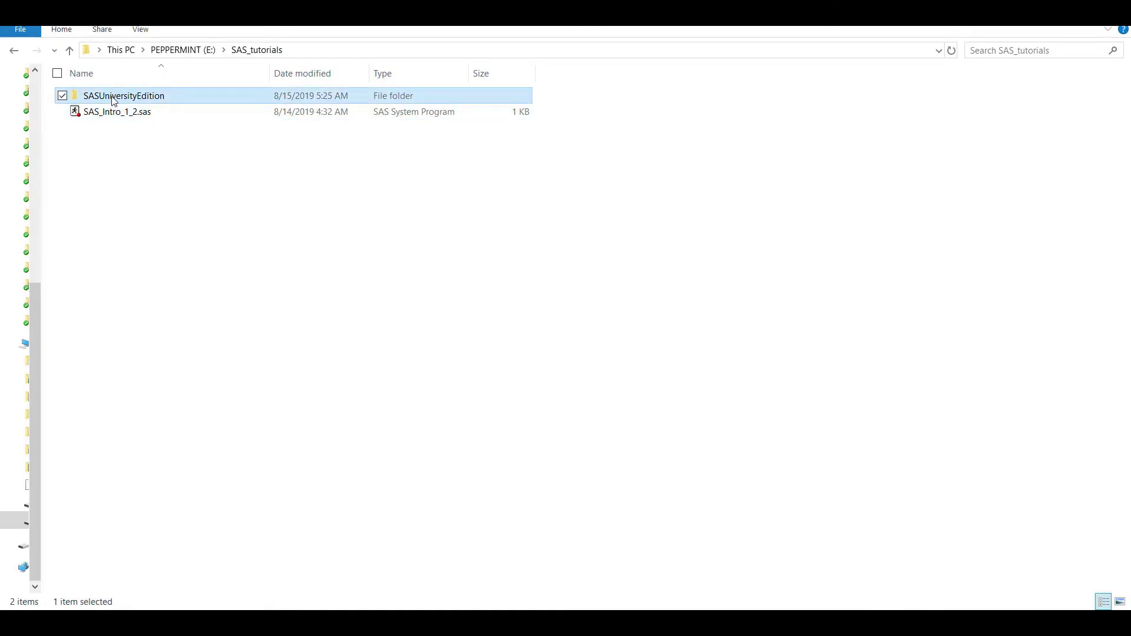
{"action": "double_click", "coordinate": [114, 97]}
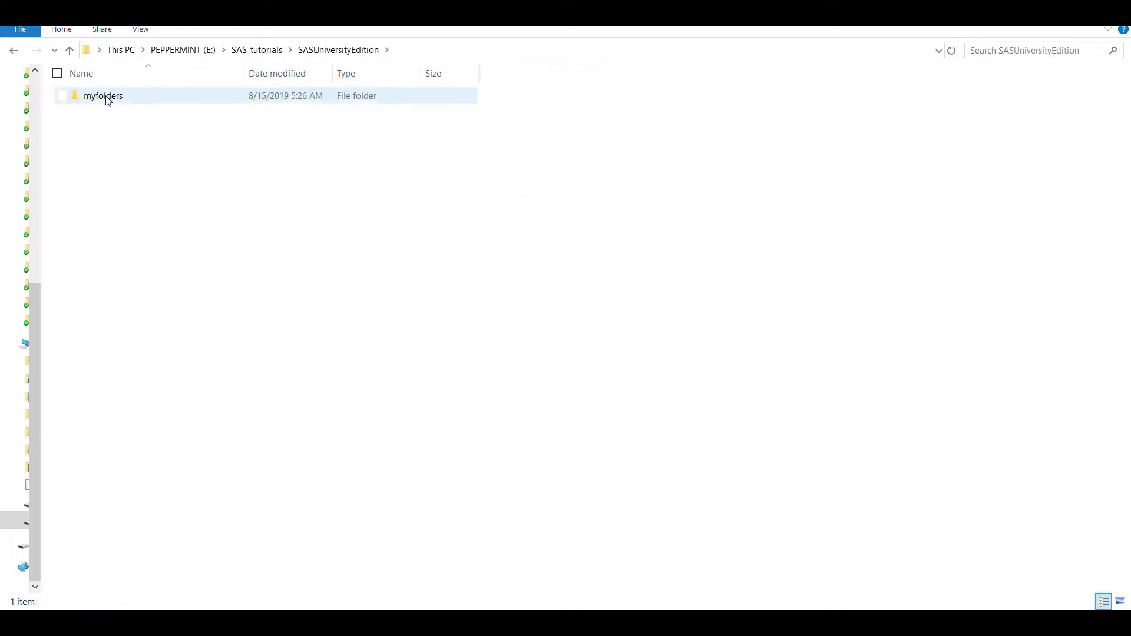
{"action": "left_click", "coordinate": [108, 99]}
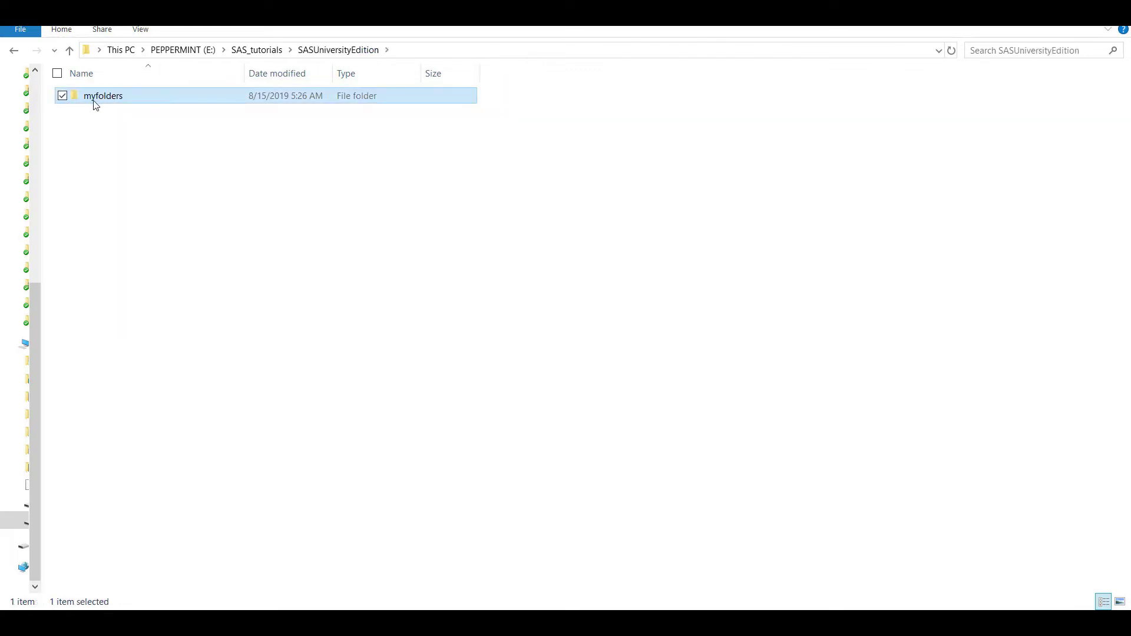
- Return to VirtualBox Manager, enable Auto-mount and Make Permanent for a new share, then discard it and close the machine settings
{"action": "left_click", "coordinate": [564, 624]}
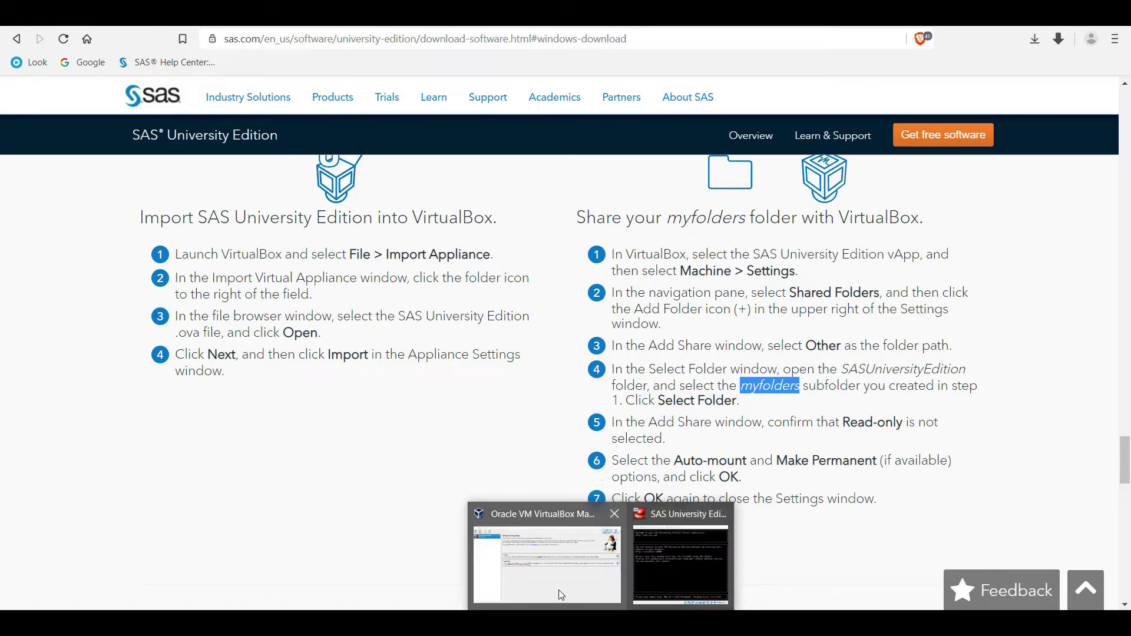
{"action": "left_click", "coordinate": [561, 595]}
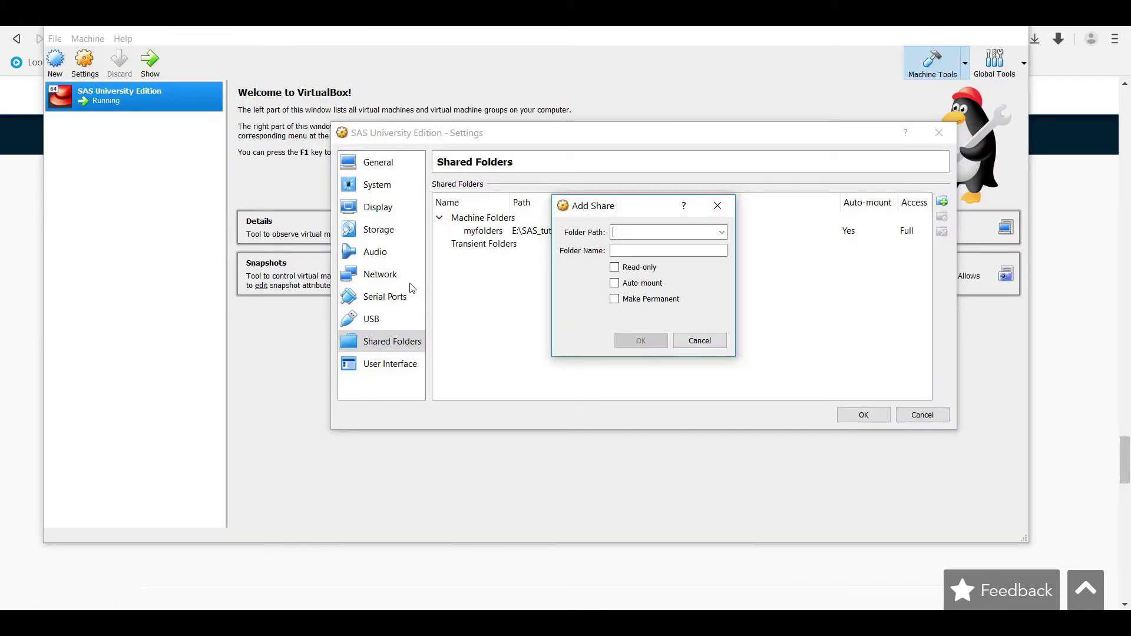
{"action": "left_click", "coordinate": [615, 284]}
{"action": "left_click", "coordinate": [615, 299]}
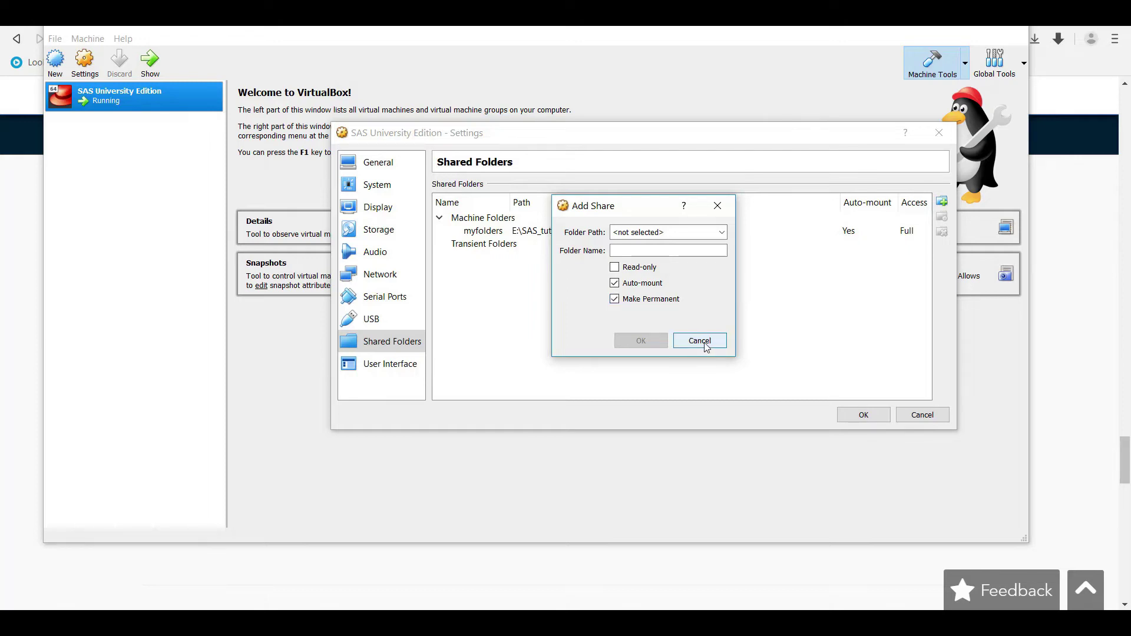
{"action": "left_click", "coordinate": [701, 341]}
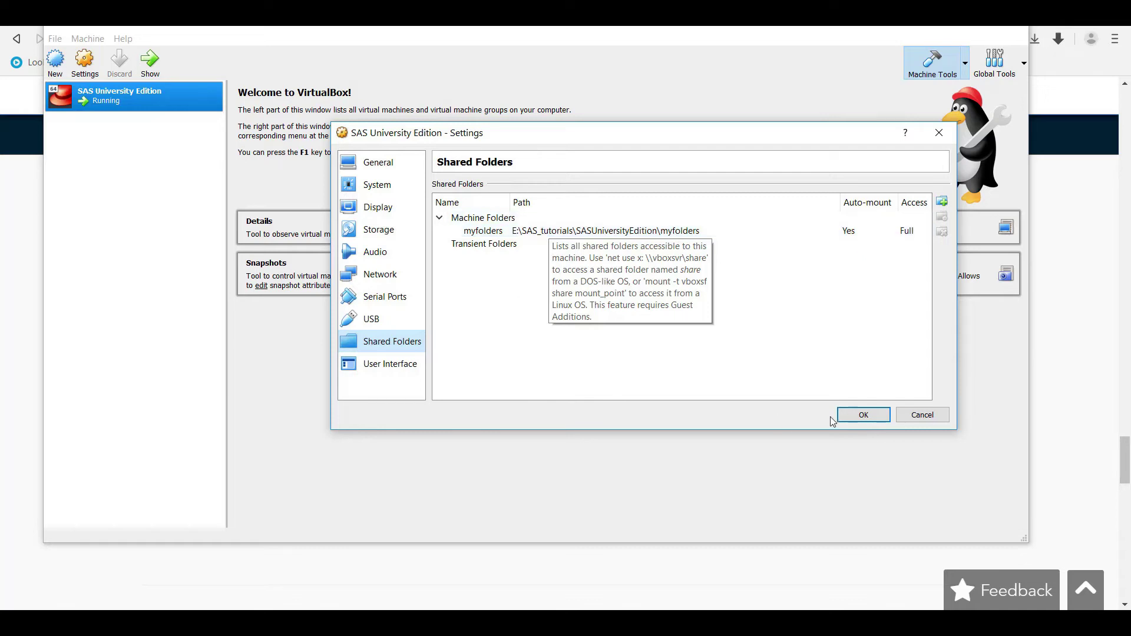
{"action": "left_click", "coordinate": [862, 415]}
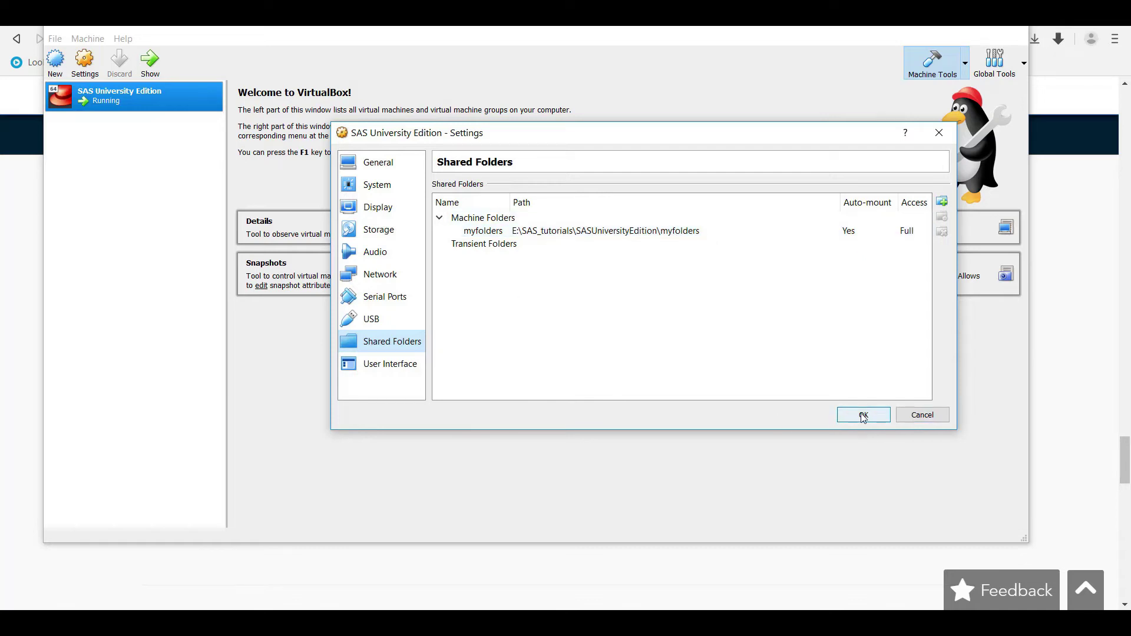
{"action": "left_click", "coordinate": [918, 416]}
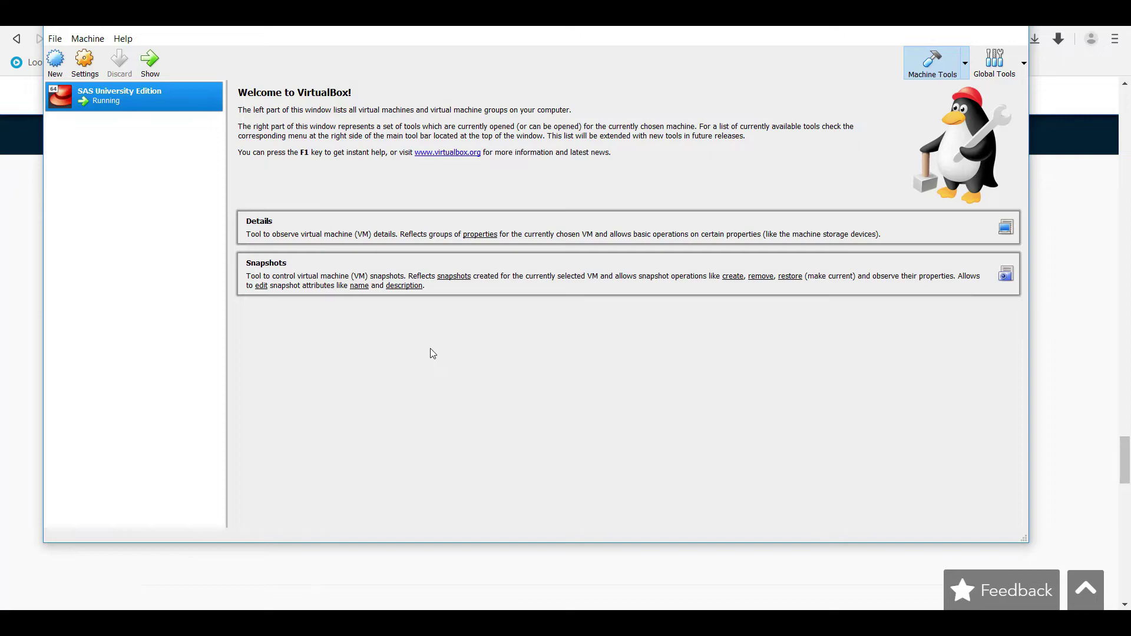
- View the address shown in the running virtual machine window, then open localhost:10080 in a new browser tab
{"action": "mouse_move", "coordinate": [605, 607]}
{"action": "left_click", "coordinate": [666, 577]}
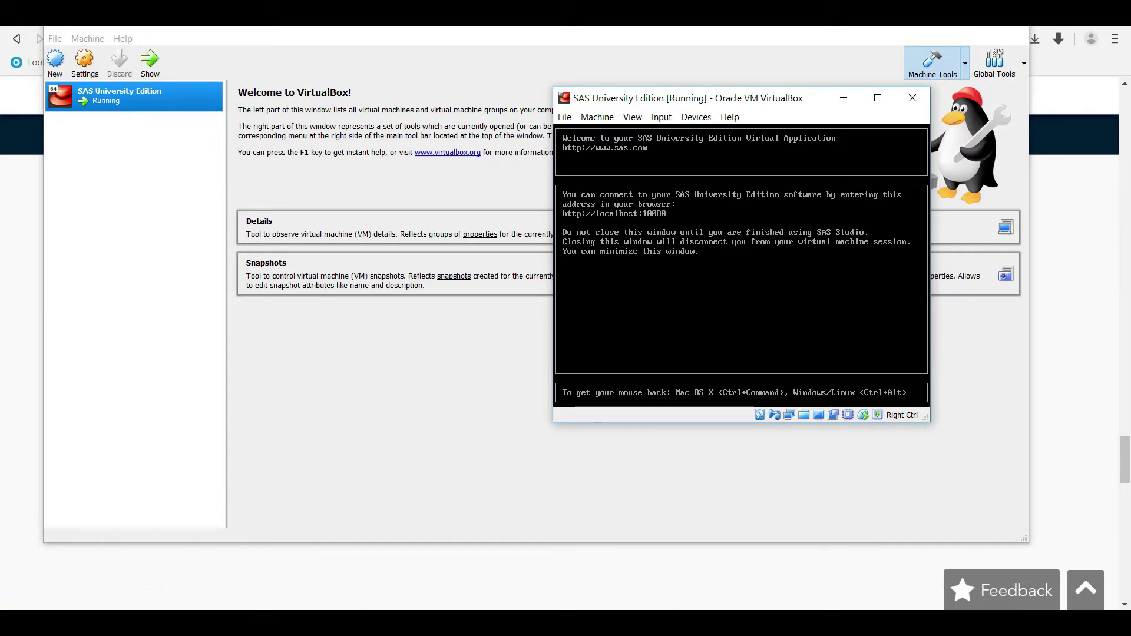
{"action": "left_click", "coordinate": [601, 623]}
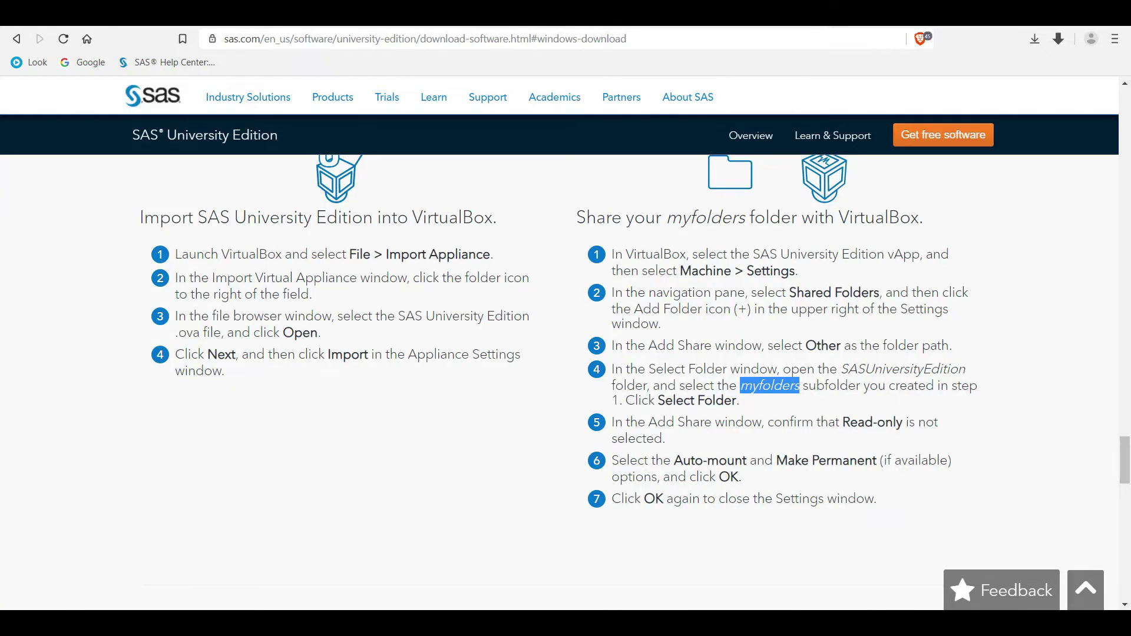
{"action": "left_click", "coordinate": [828, 26]}
{"action": "key", "text": "ctrl+t"}
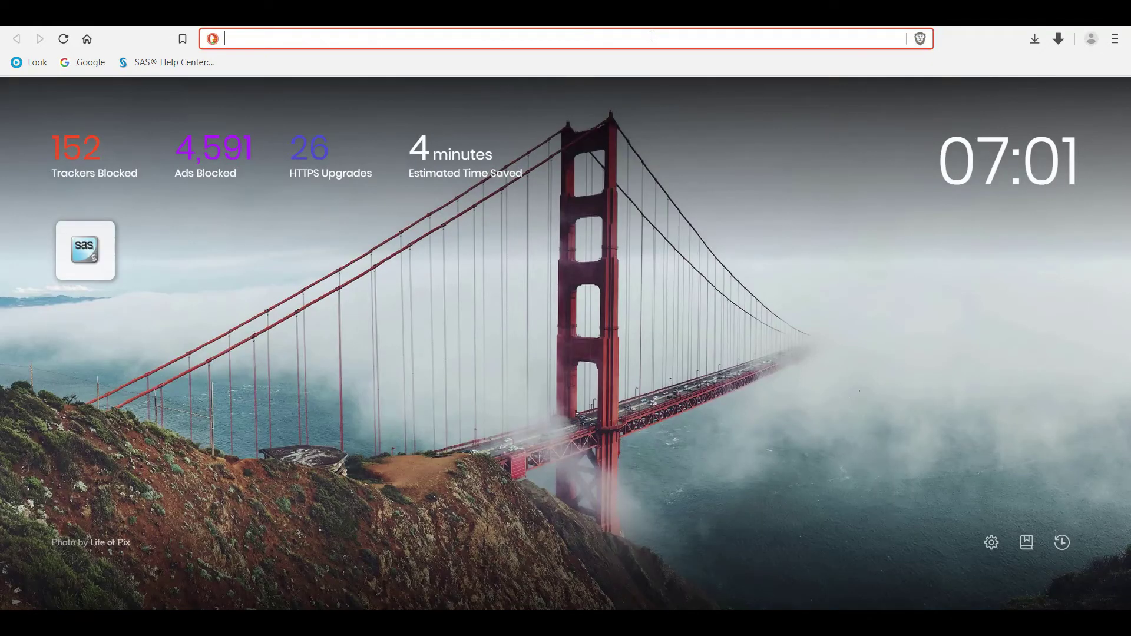
{"action": "type", "text": "loca"}
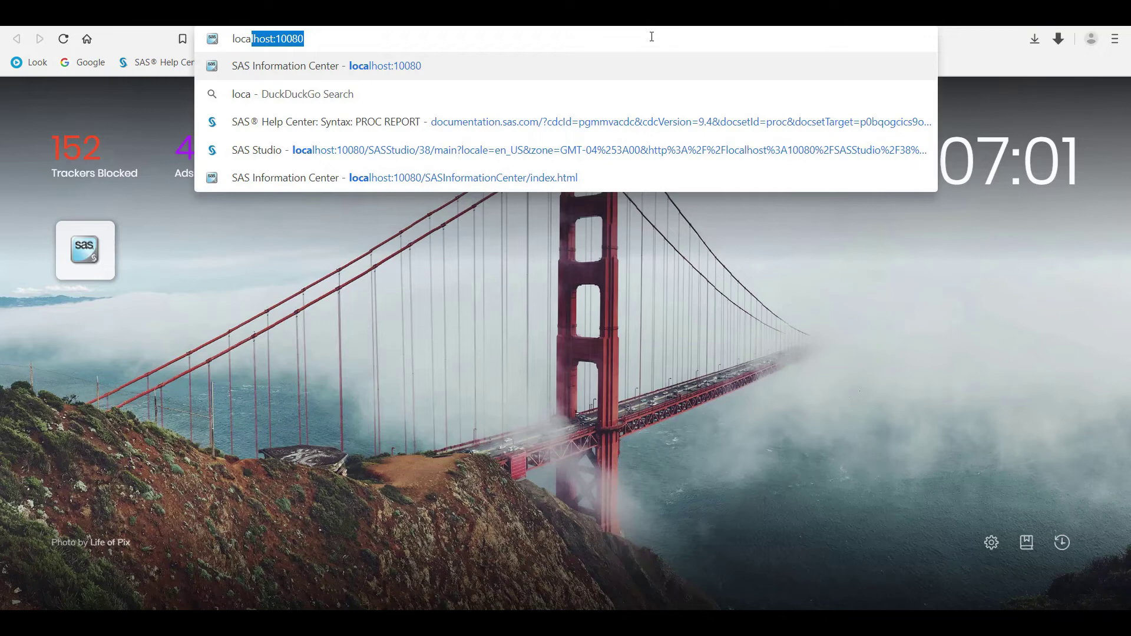
{"action": "type", "text": "l"}
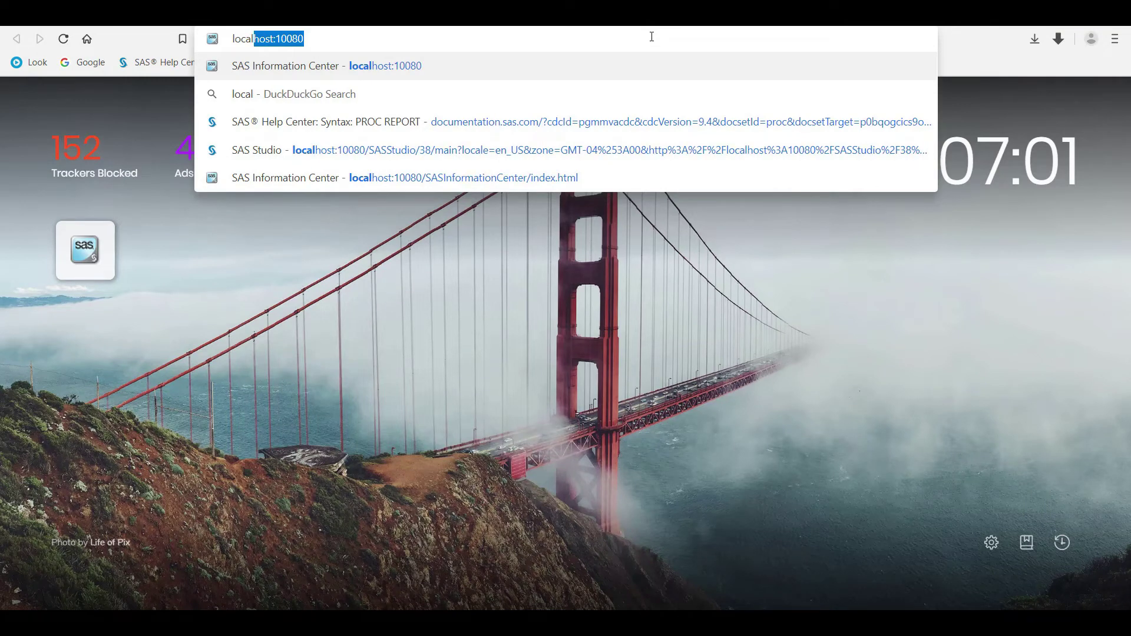
{"action": "type", "text": "host"}
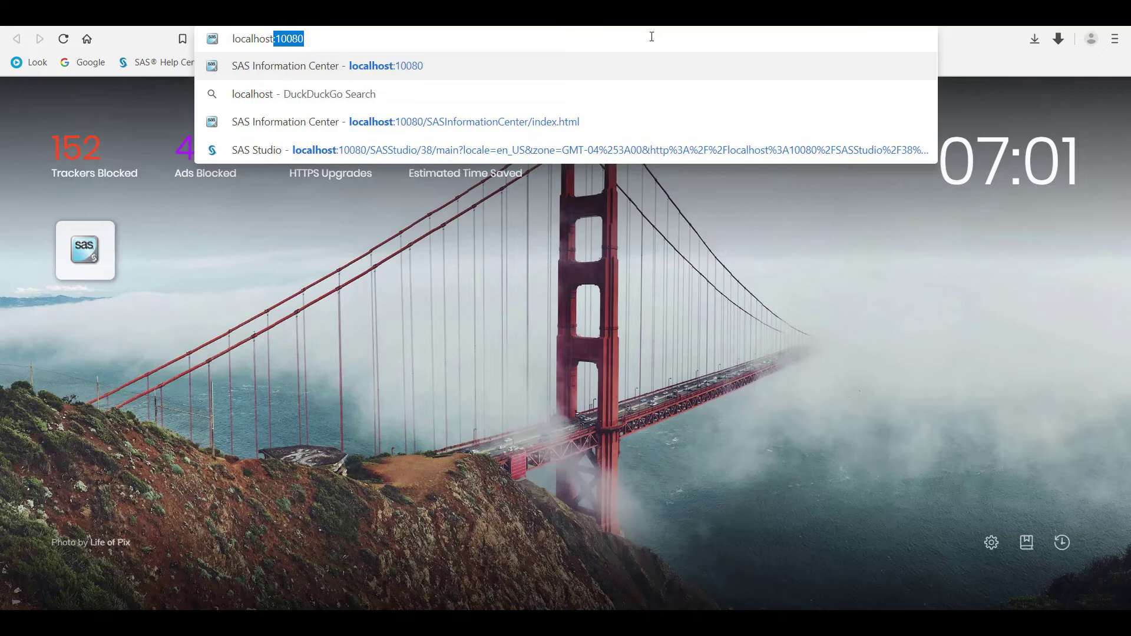
{"action": "type", "text": ":"}
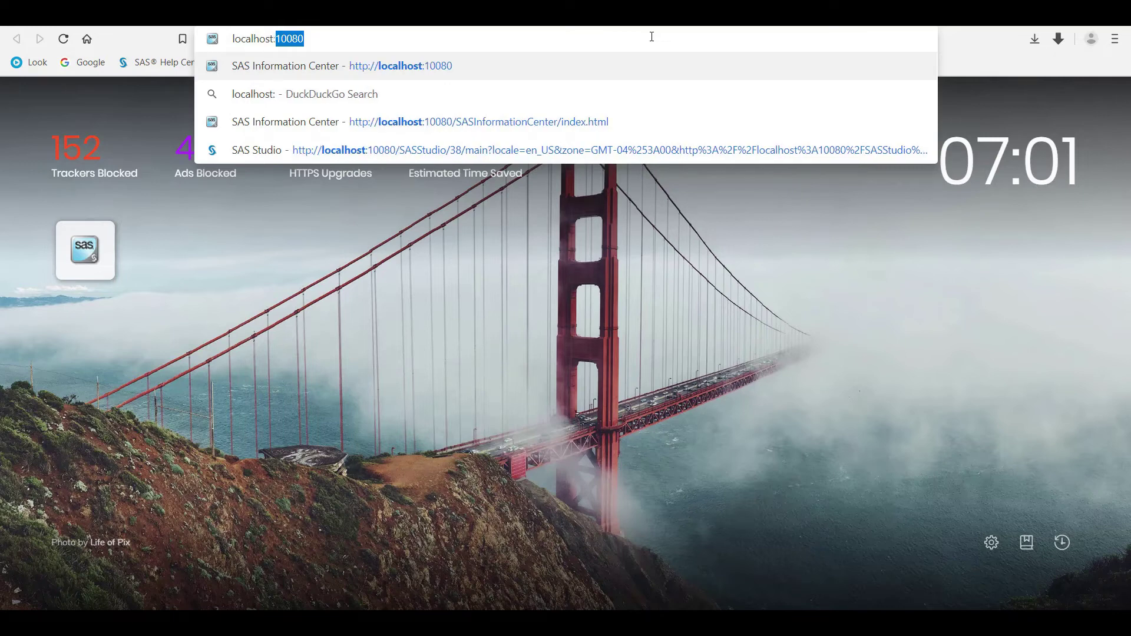
{"action": "type", "text": "10080"}
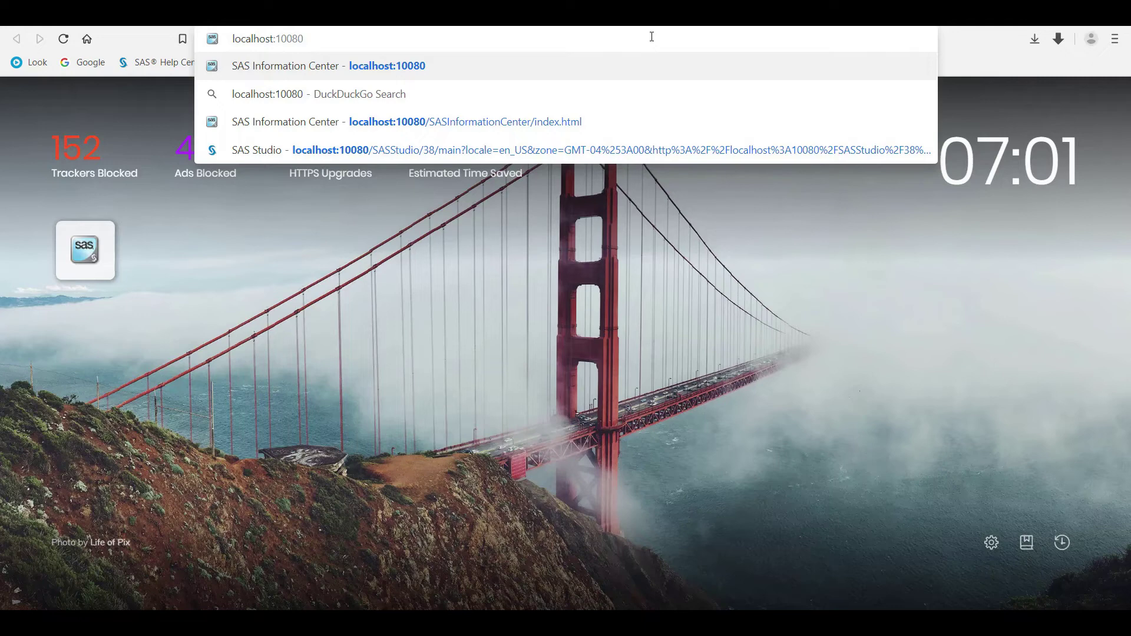
{"action": "key", "text": "Return"}
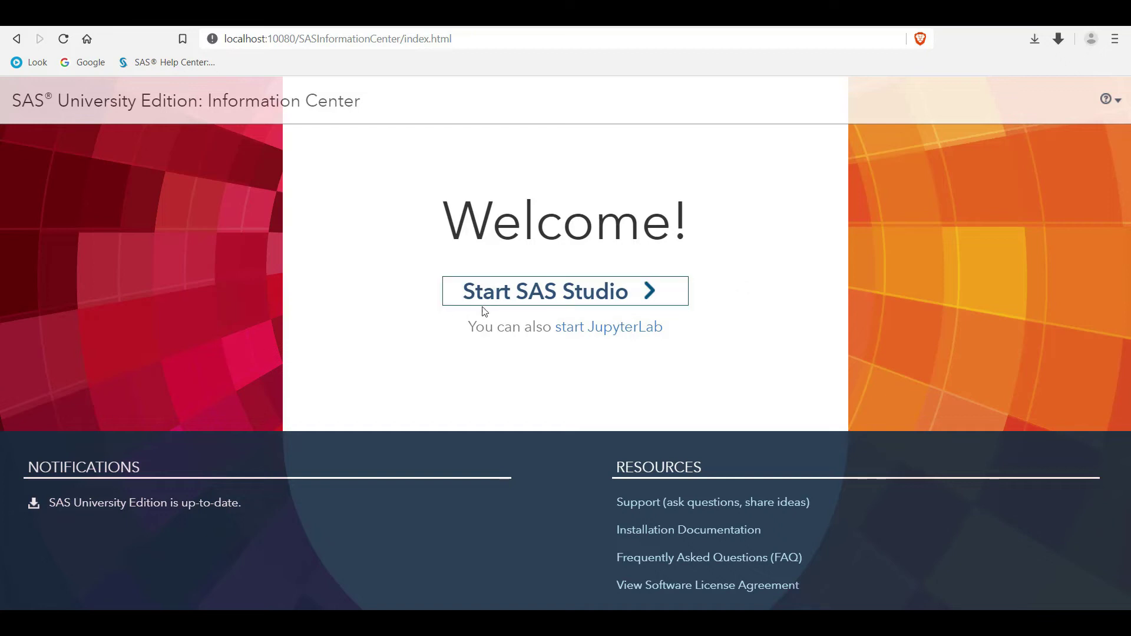
- Start SAS Studio from the Information Center, and narrow the navigation pane to enlarge the Program 1 code editor
{"action": "left_click", "coordinate": [509, 296]}
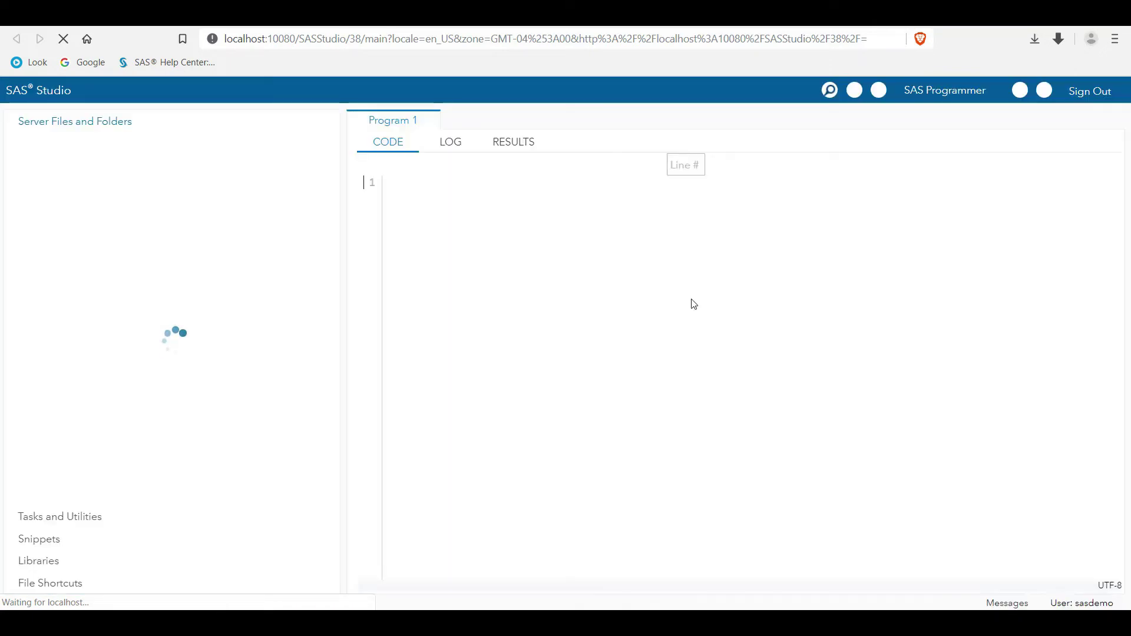
{"action": "left_click_drag", "start_coordinate": [346, 249], "coordinate": [214, 232]}
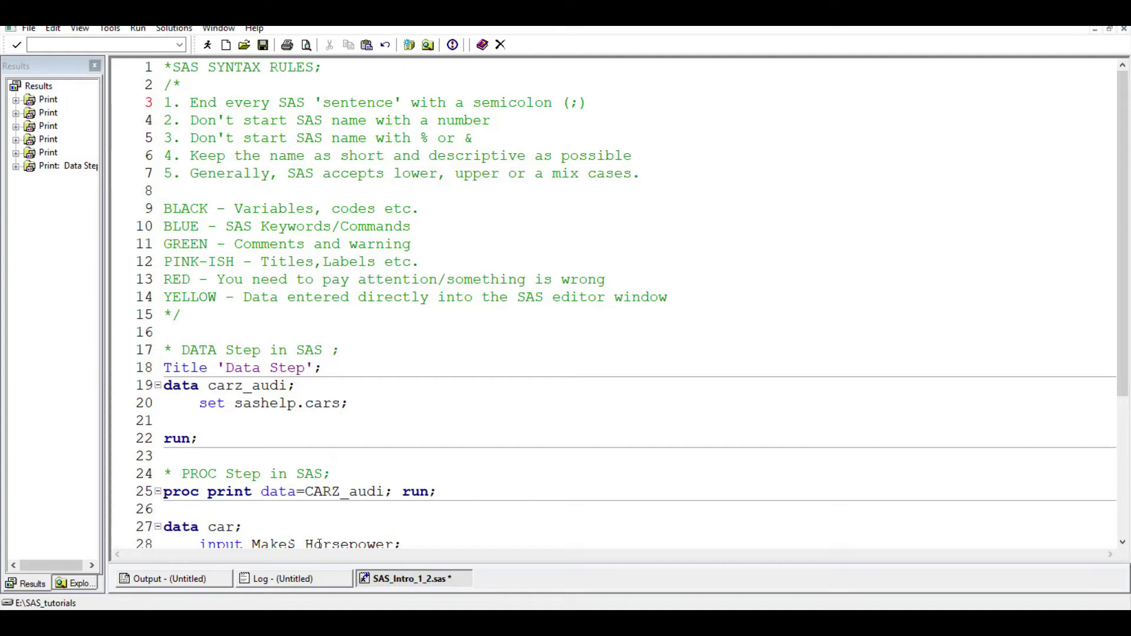
{"action": "left_click", "coordinate": [307, 608]}
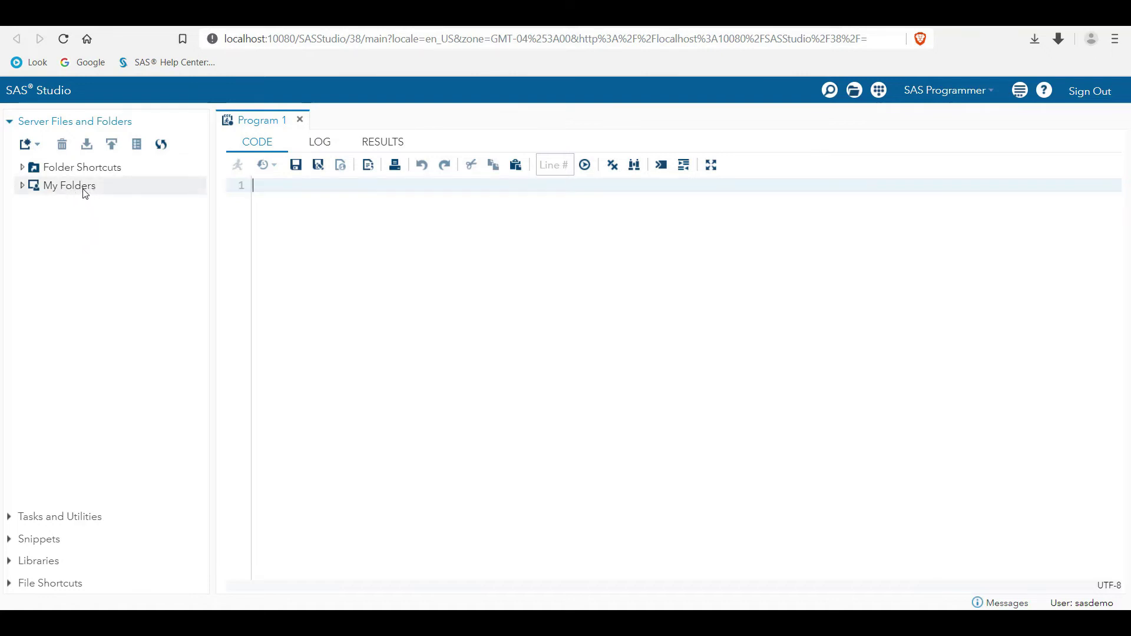
{"action": "left_click_drag", "start_coordinate": [212, 238], "coordinate": [184, 237]}
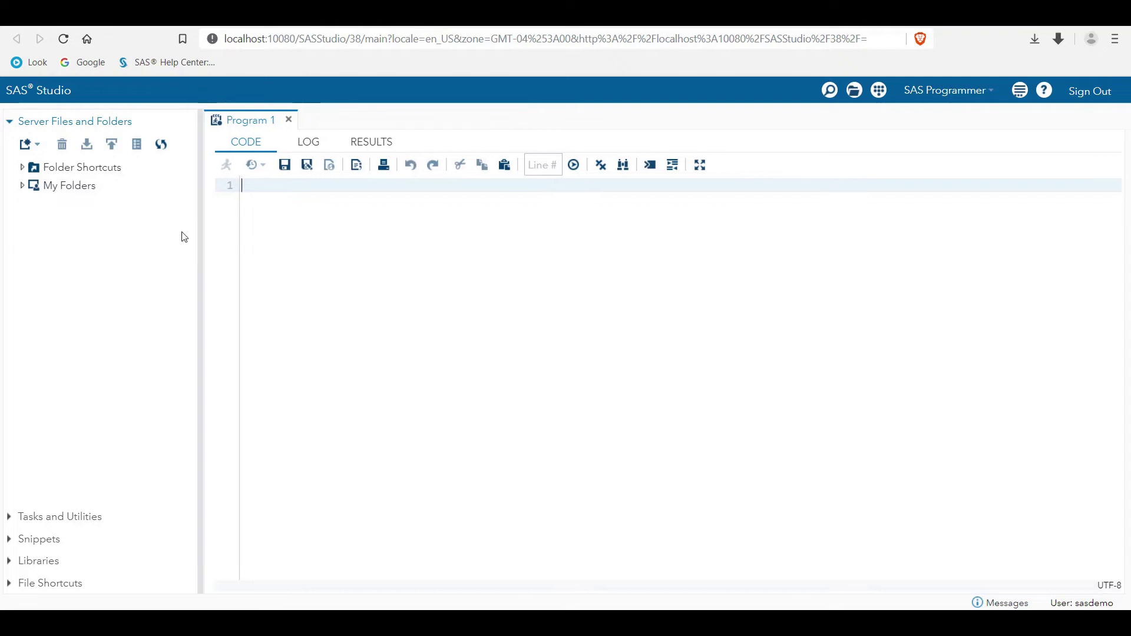
{"action": "left_click", "coordinate": [308, 183]}
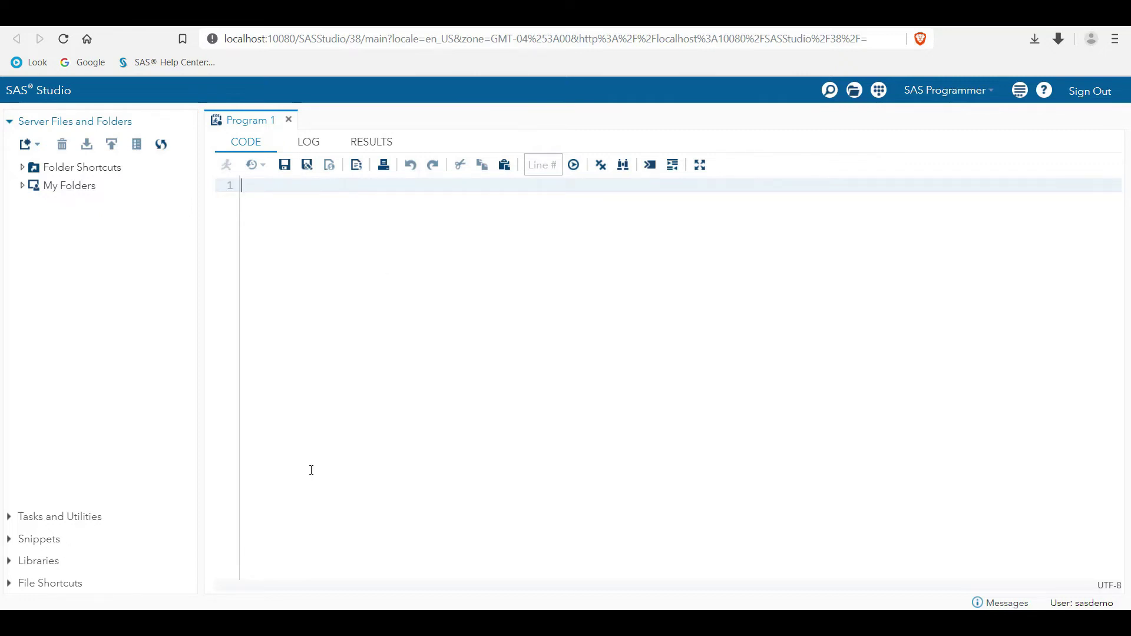
- In desktop SAS, copy the SAS_Intro_1_2.sas code from the DATA Step comment through proc print data=car, and return to SAS Studio
{"action": "left_click", "coordinate": [312, 559]}
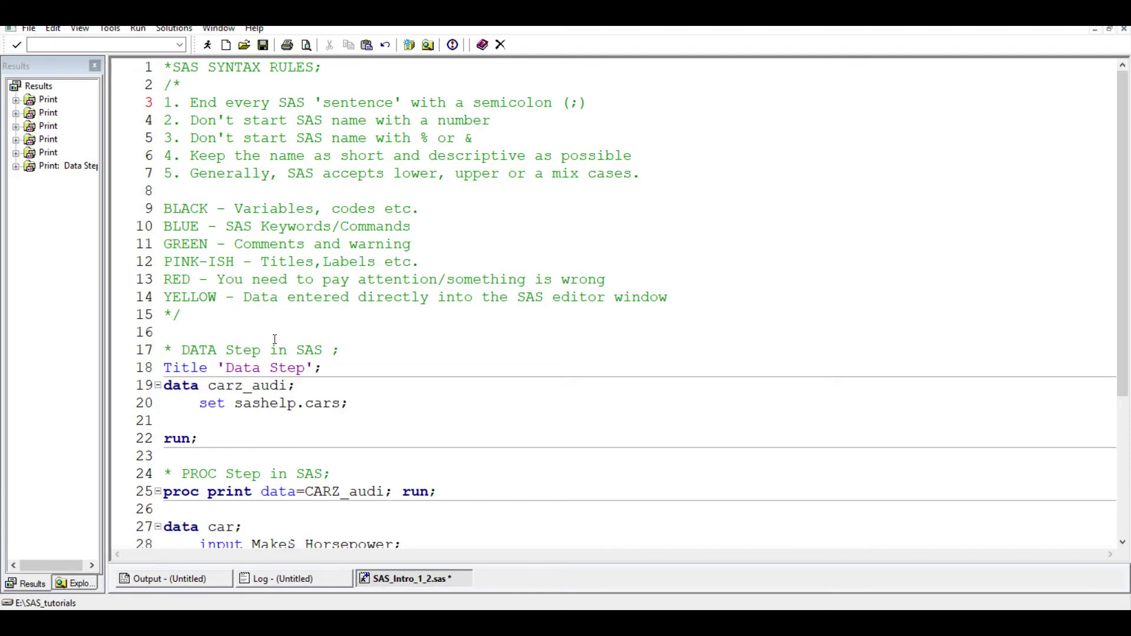
{"action": "scroll", "coordinate": [274, 339], "scroll_direction": "down", "scroll_amount": 3}
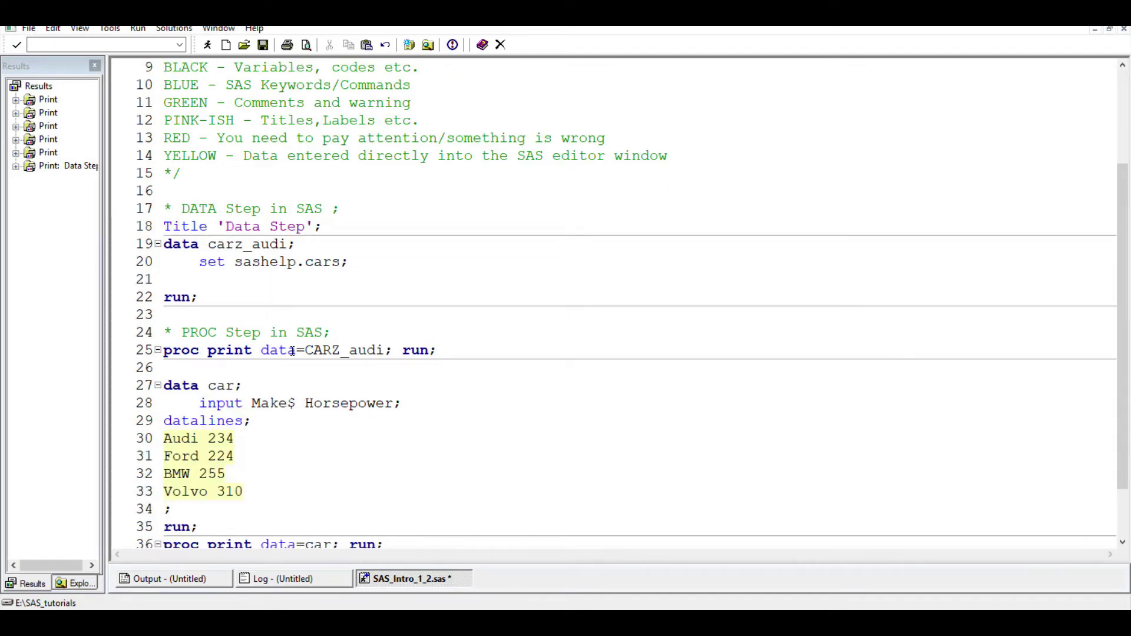
{"action": "scroll", "coordinate": [560, 375], "scroll_direction": "down", "scroll_amount": 1}
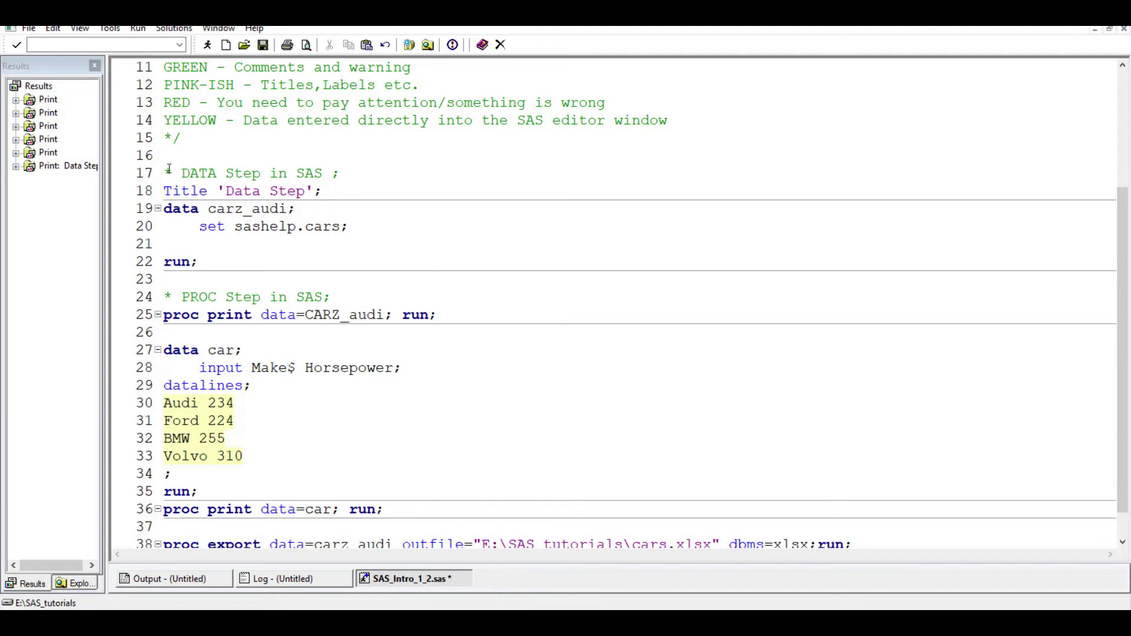
{"action": "left_click_drag", "start_coordinate": [168, 170], "coordinate": [404, 506]}
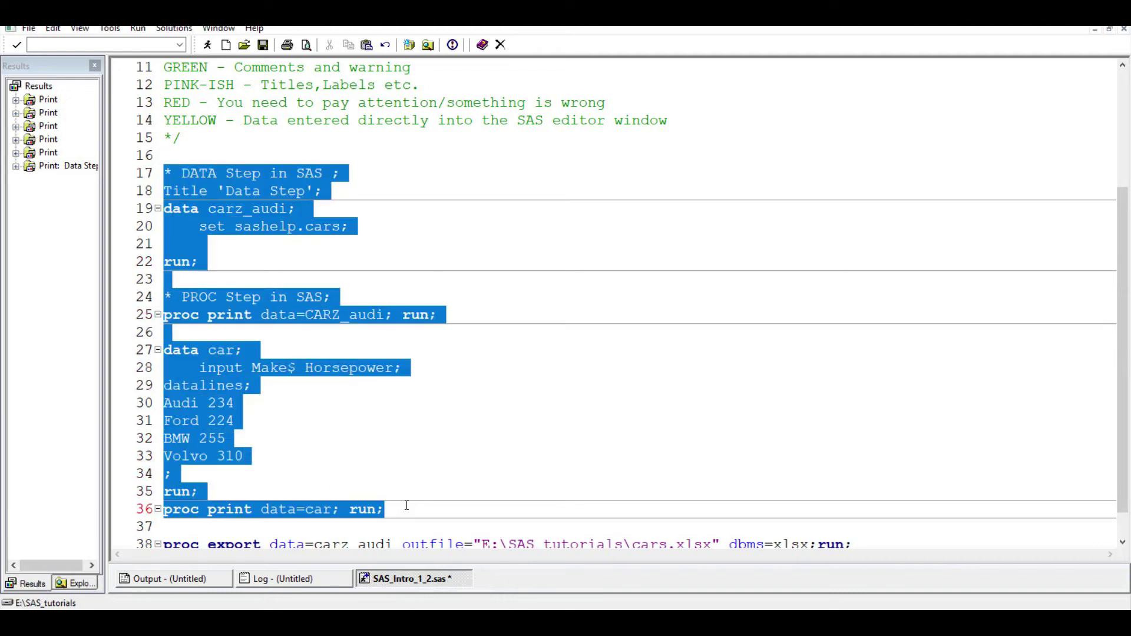
{"action": "right_click", "coordinate": [196, 227]}
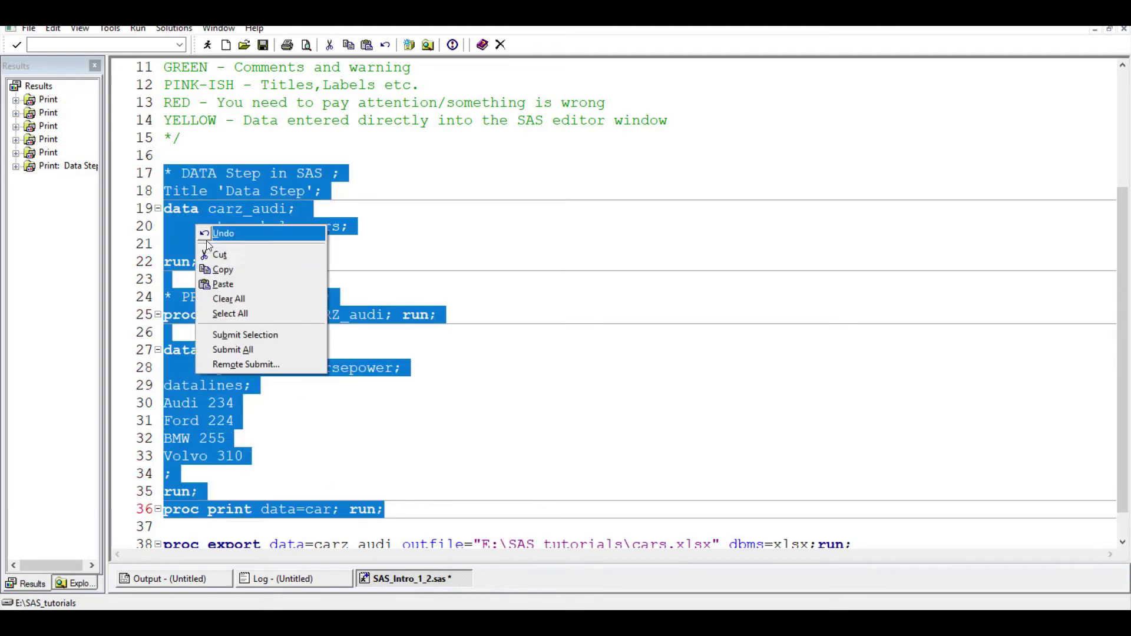
{"action": "left_click", "coordinate": [217, 265]}
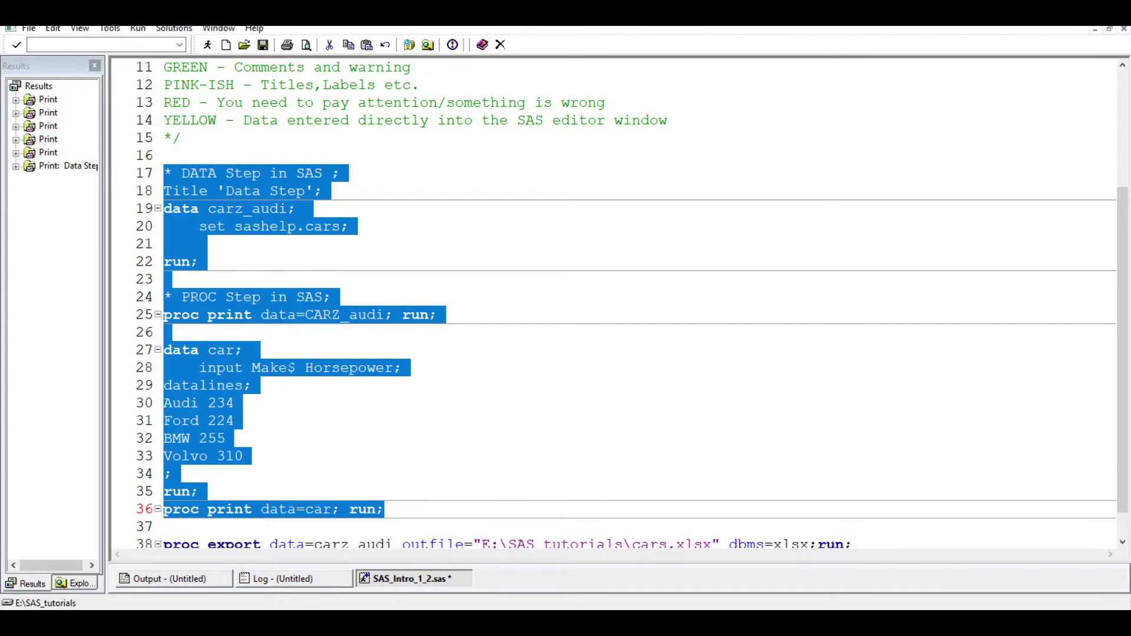
{"action": "left_click", "coordinate": [277, 623]}
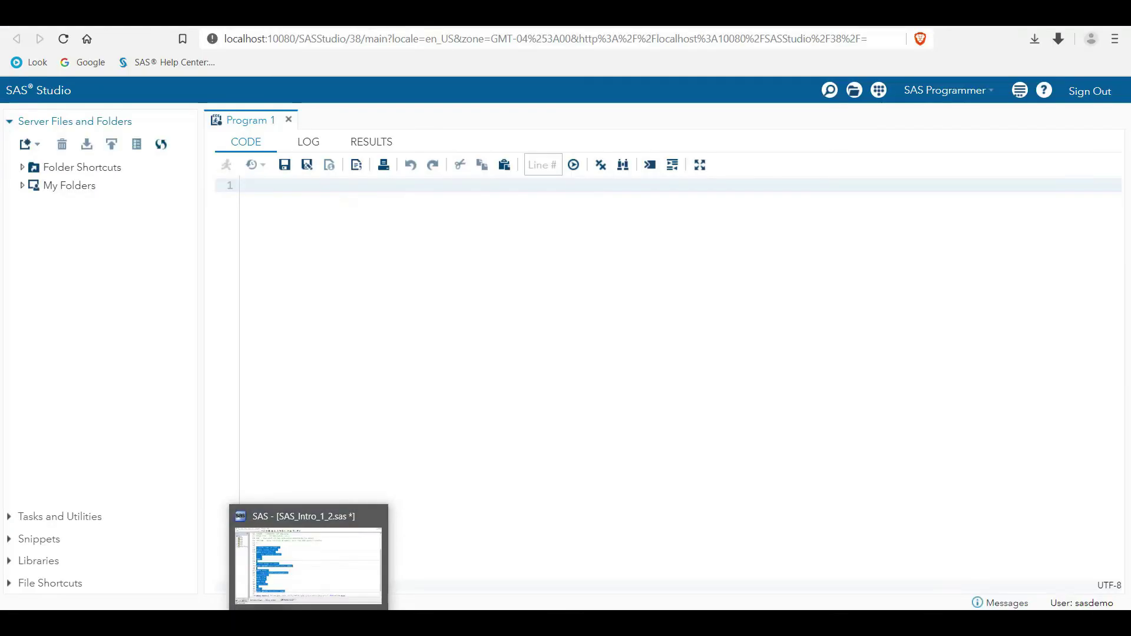
{"action": "right_click", "coordinate": [255, 184]}
{"action": "left_click", "coordinate": [283, 289]}
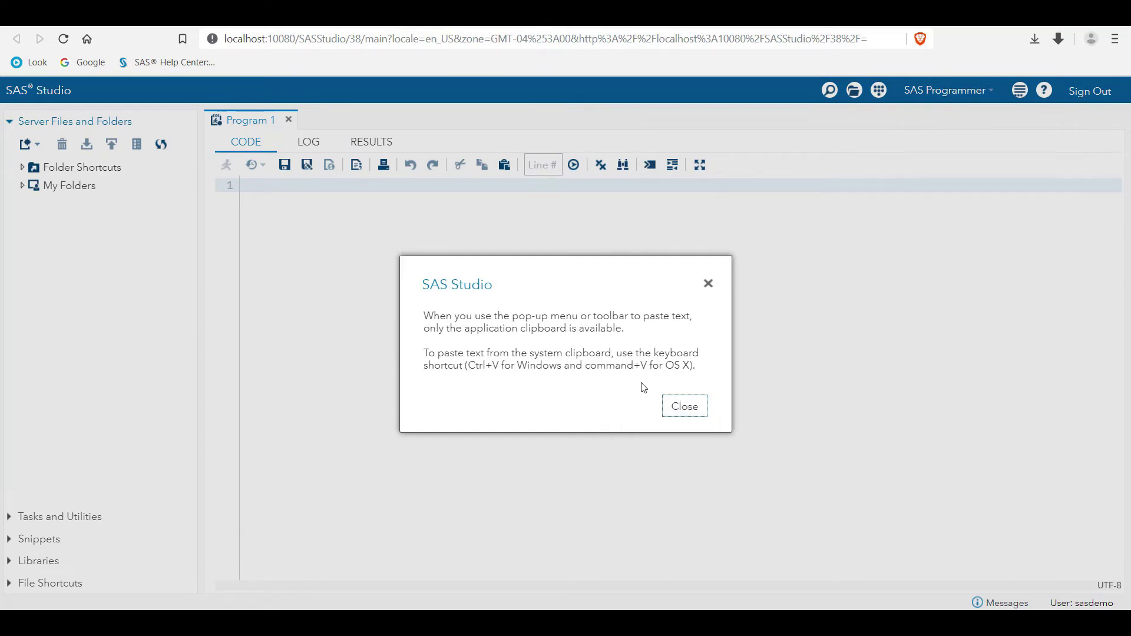
{"action": "left_click", "coordinate": [683, 408]}
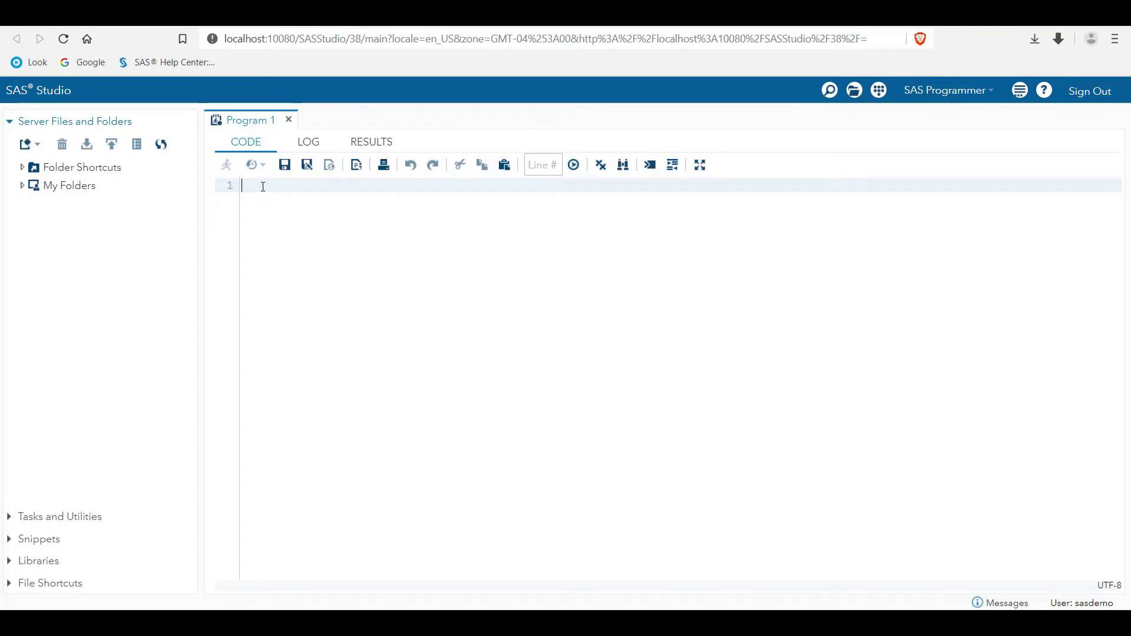
- Paste the copied code into the empty Program 1 editor, and clear the selection in the desktop SAS source program
{"action": "key", "text": "ctrl+v"}
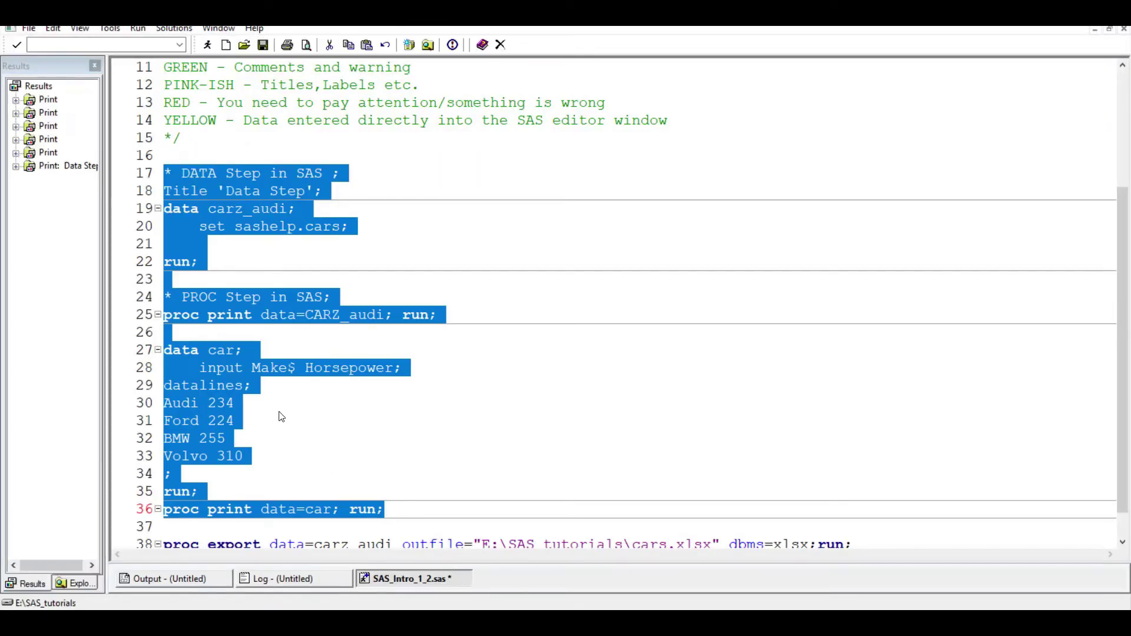
{"action": "left_click", "coordinate": [277, 418]}
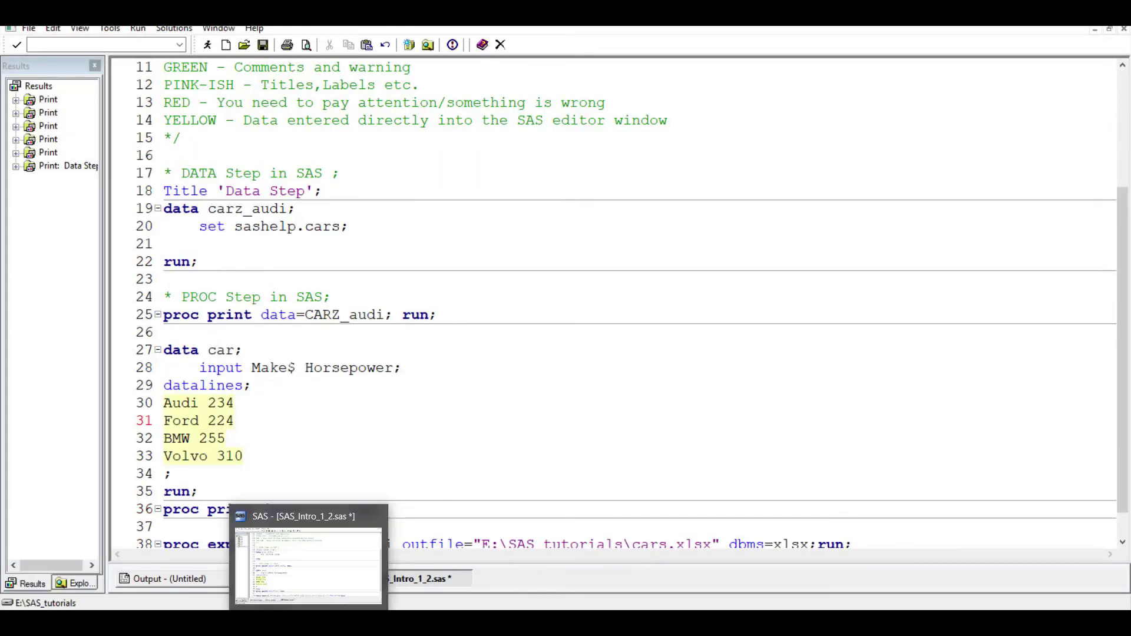
{"action": "key", "text": "alt+Tab"}
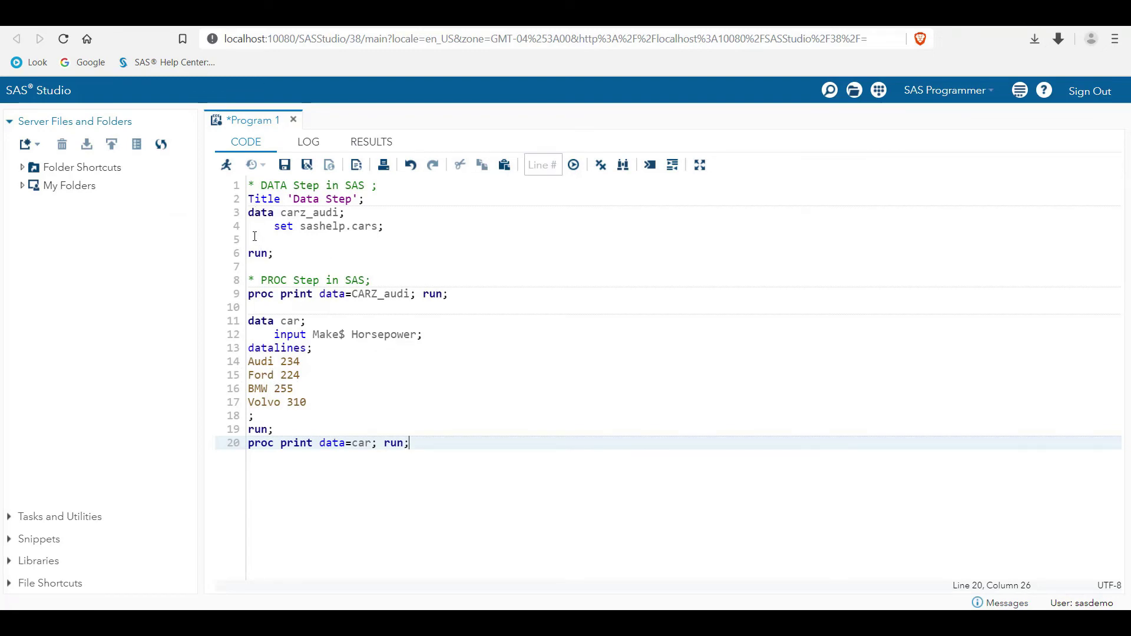
- Comment out the Title 'Data Step' line in the pasted program
{"action": "left_click_drag", "start_coordinate": [375, 197], "coordinate": [242, 201]}
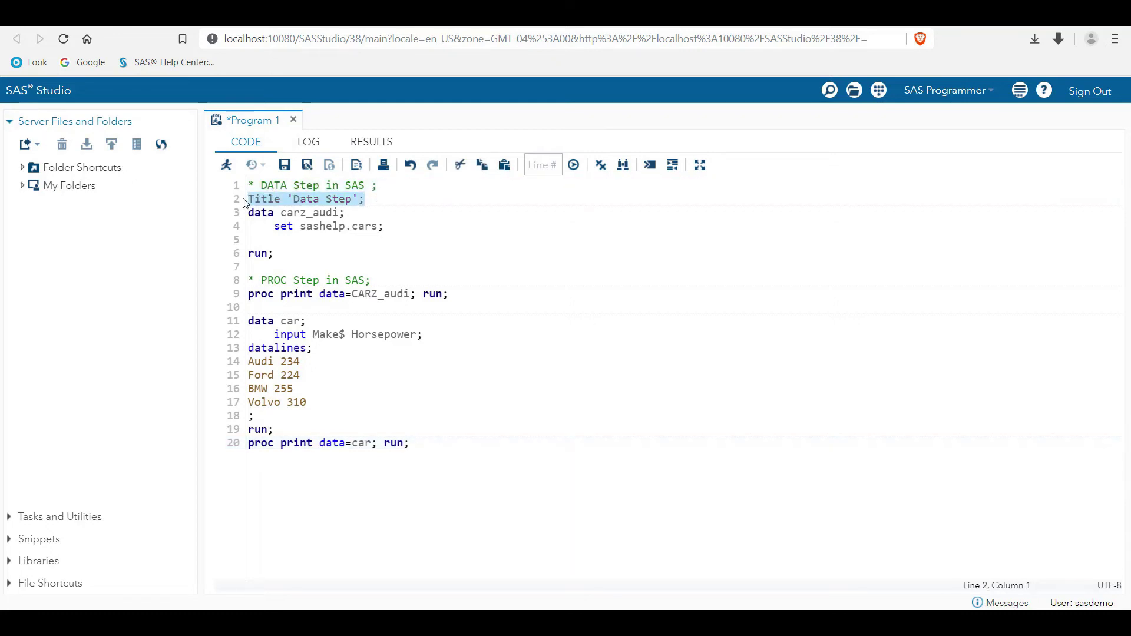
{"action": "key", "text": "ctrl+slash"}
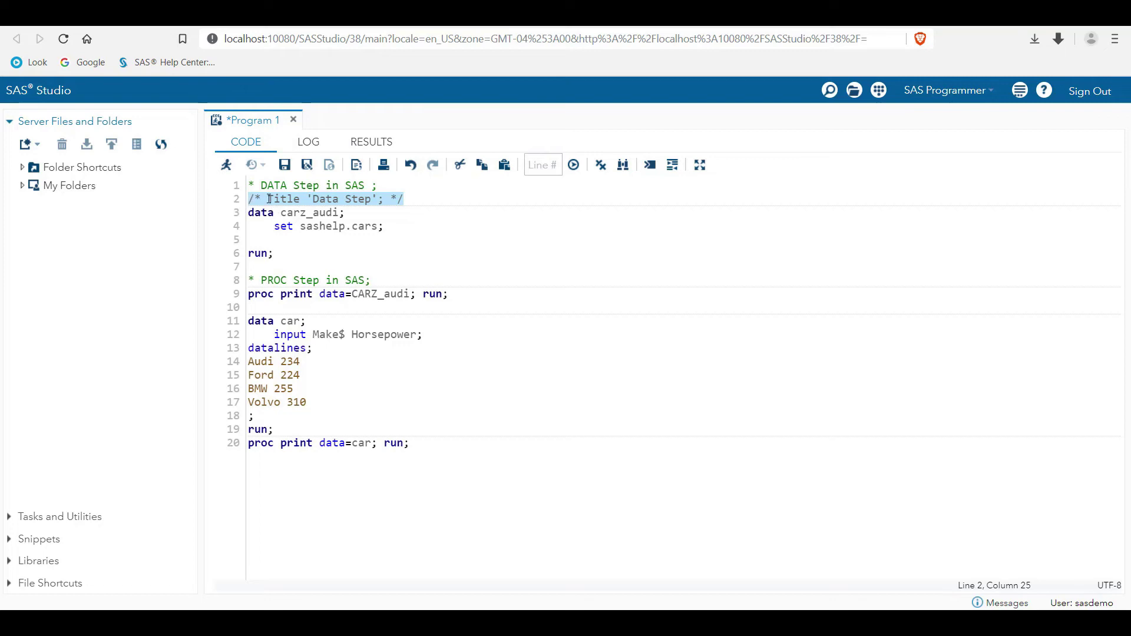
{"action": "left_click", "coordinate": [260, 199]}
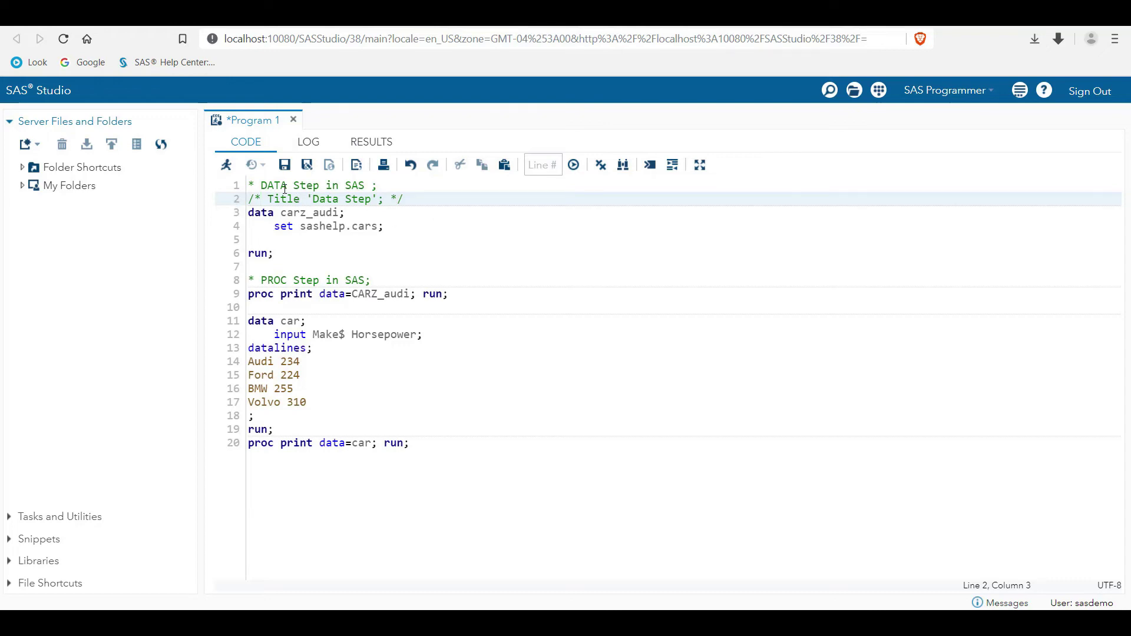
- Run only the carz_audi data step that reads sashelp.cars, and inspect its output data and results
{"action": "left_click_drag", "start_coordinate": [229, 214], "coordinate": [230, 253]}
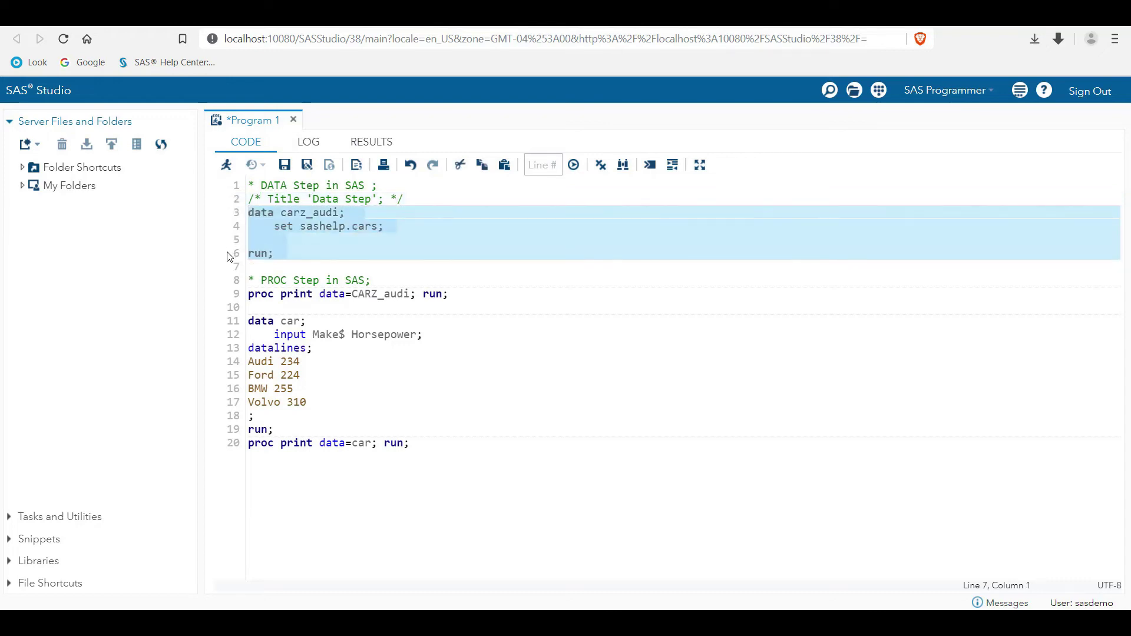
{"action": "left_click", "coordinate": [227, 166]}
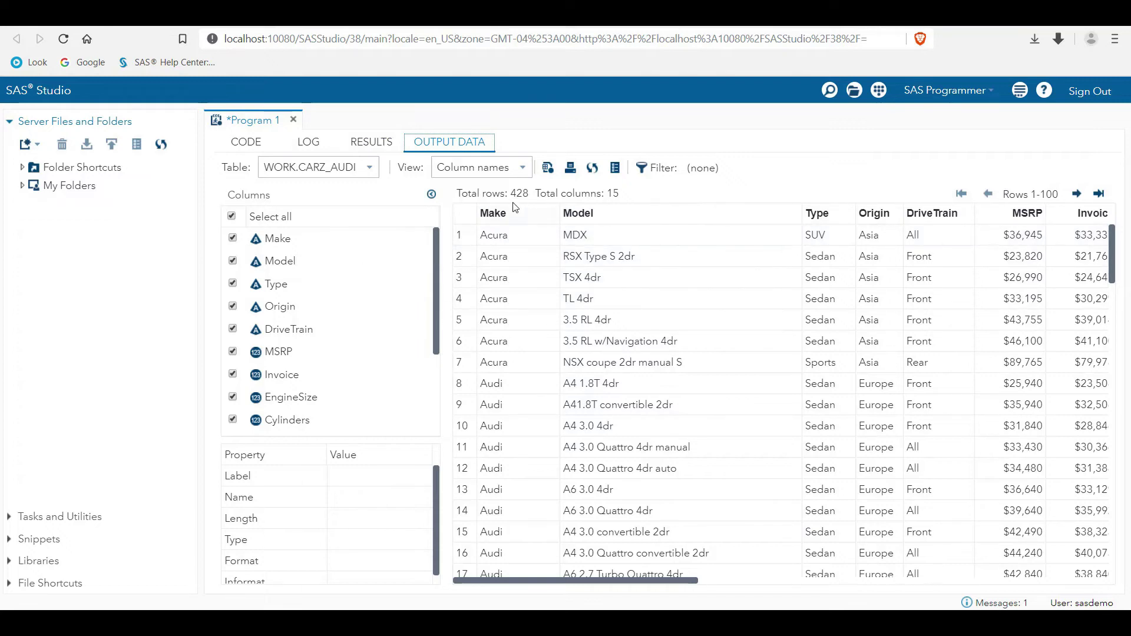
{"action": "left_click_drag", "start_coordinate": [503, 582], "coordinate": [256, 568]}
{"action": "left_click", "coordinate": [366, 143]}
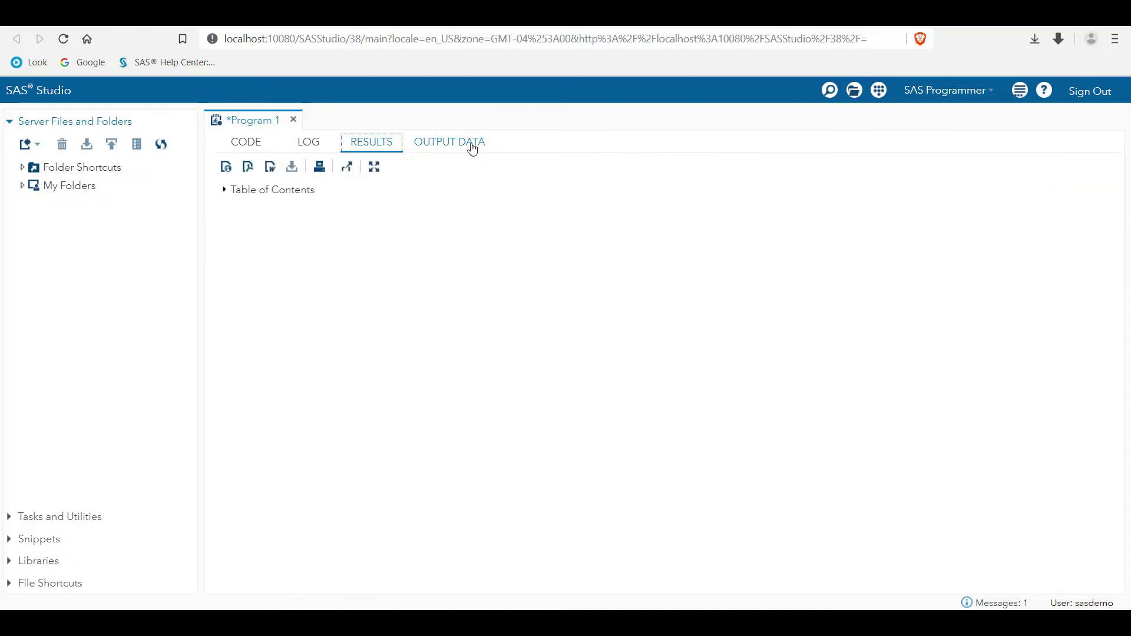
{"action": "left_click", "coordinate": [471, 144]}
- Review the log of the data step run, highlighting the number of observations and variables
{"action": "left_click", "coordinate": [308, 143]}
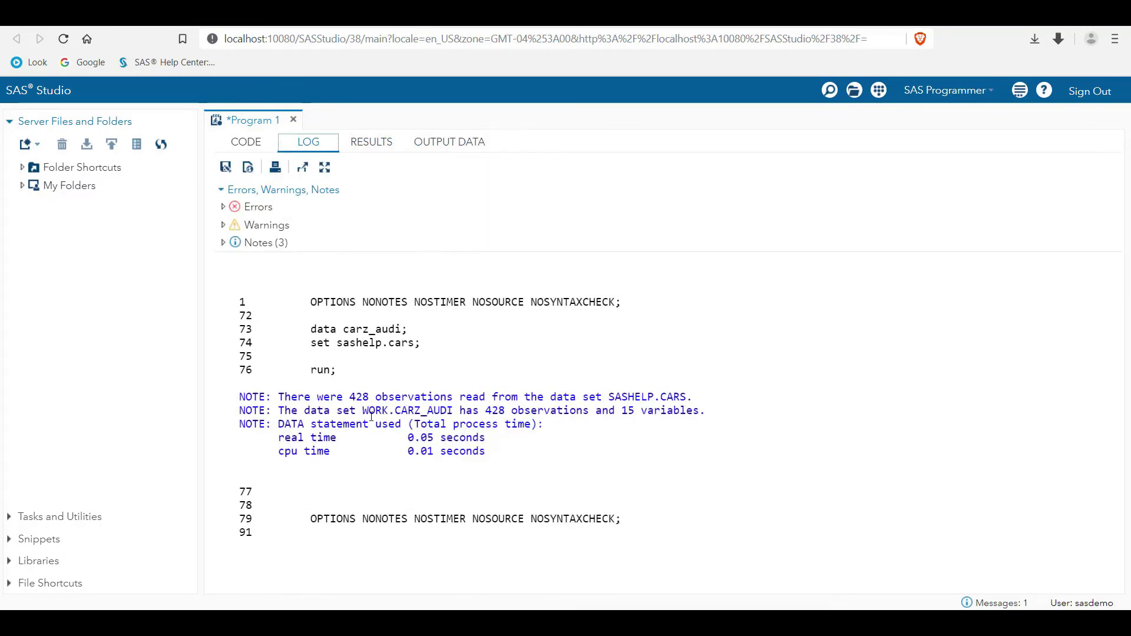
{"action": "left_click_drag", "start_coordinate": [349, 398], "coordinate": [378, 399]}
{"action": "left_click_drag", "start_coordinate": [622, 411], "coordinate": [693, 412]}
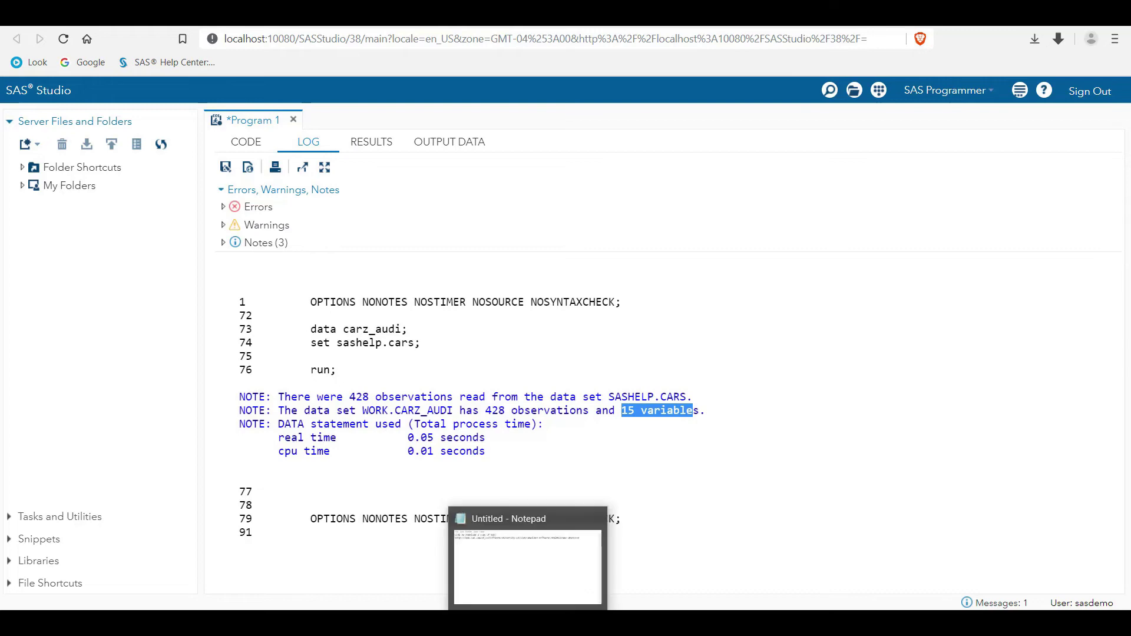
{"action": "mouse_move", "coordinate": [316, 599]}
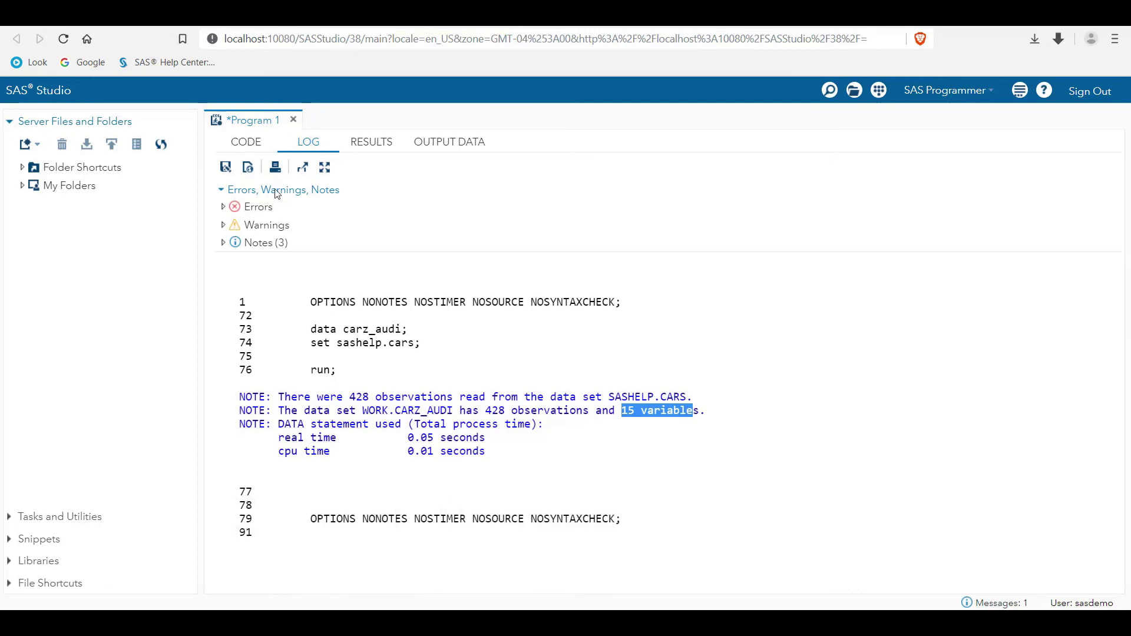
- Run only the proc print statement for CARZ_audi in SAS Studio, and look through the printed table
{"action": "left_click", "coordinate": [246, 143]}
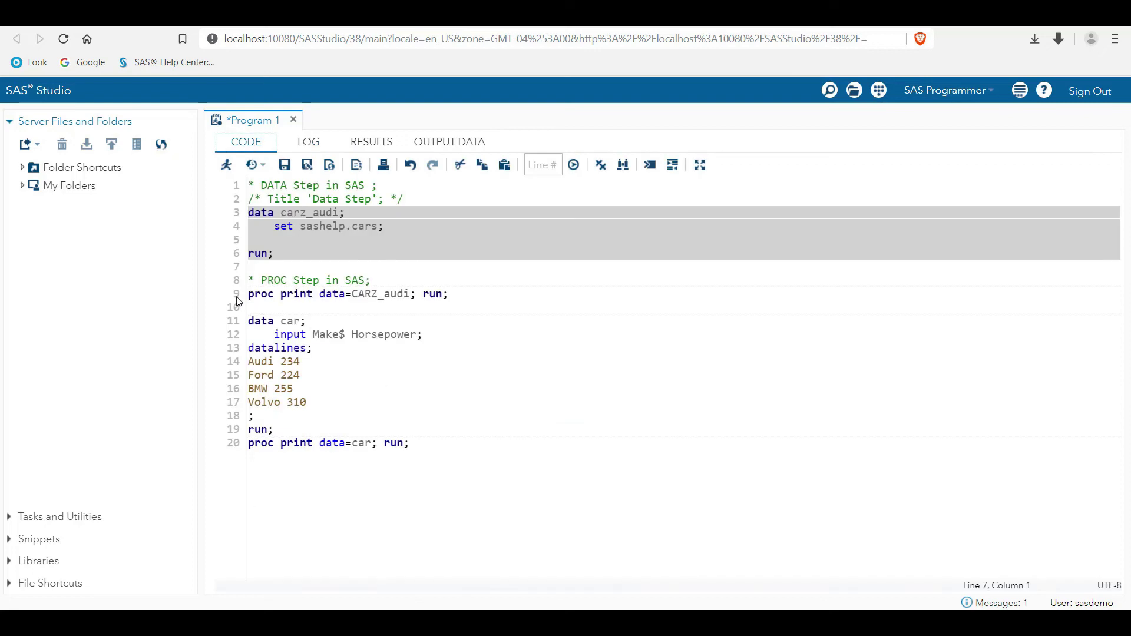
{"action": "left_click_drag", "start_coordinate": [452, 294], "coordinate": [248, 294]}
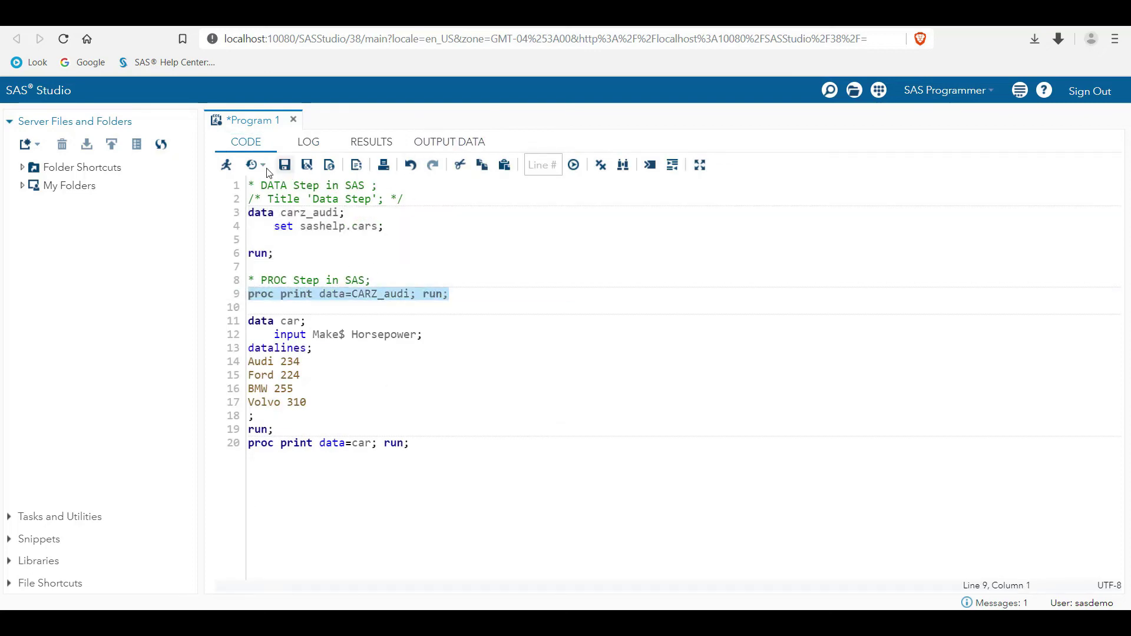
{"action": "left_click", "coordinate": [224, 167]}
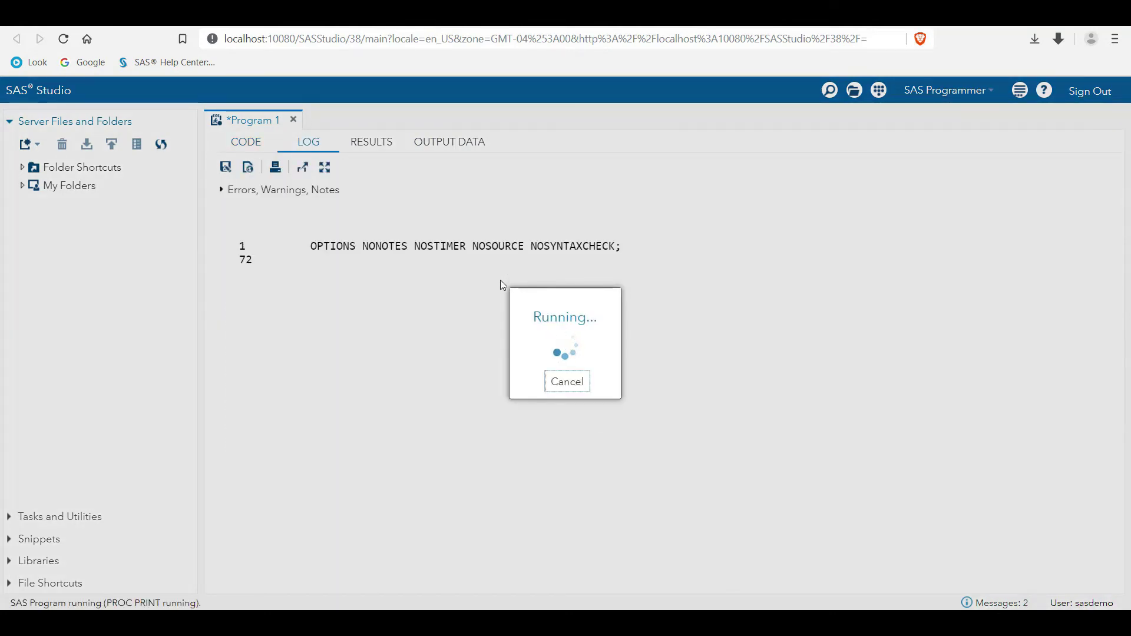
{"action": "mouse_move", "coordinate": [309, 623]}
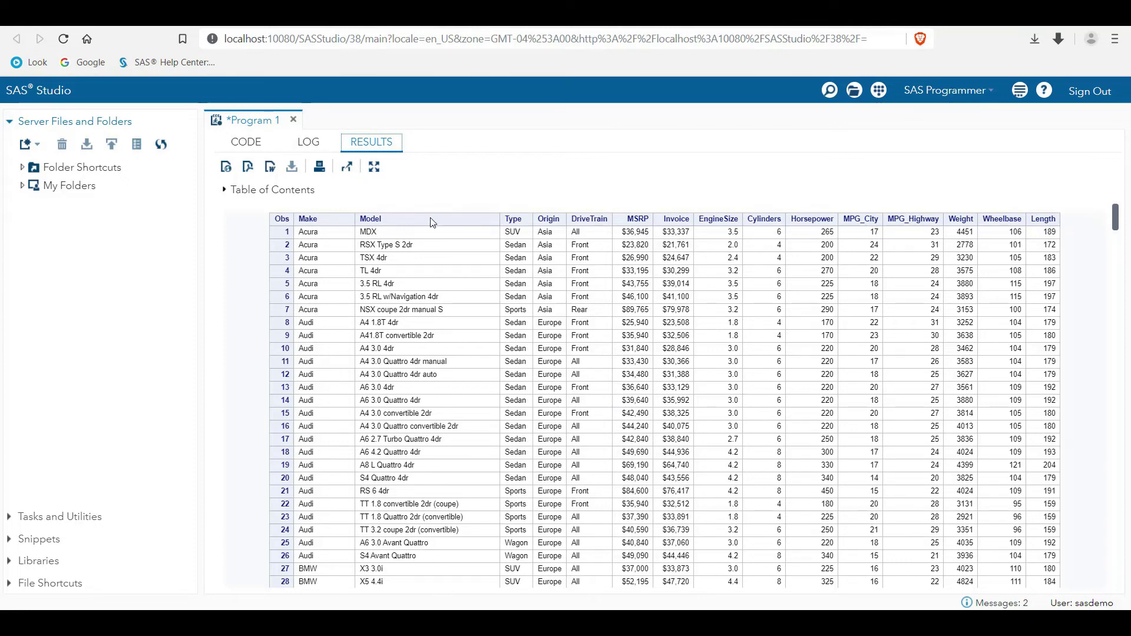
{"action": "scroll", "coordinate": [439, 294], "scroll_direction": "down", "scroll_amount": 20}
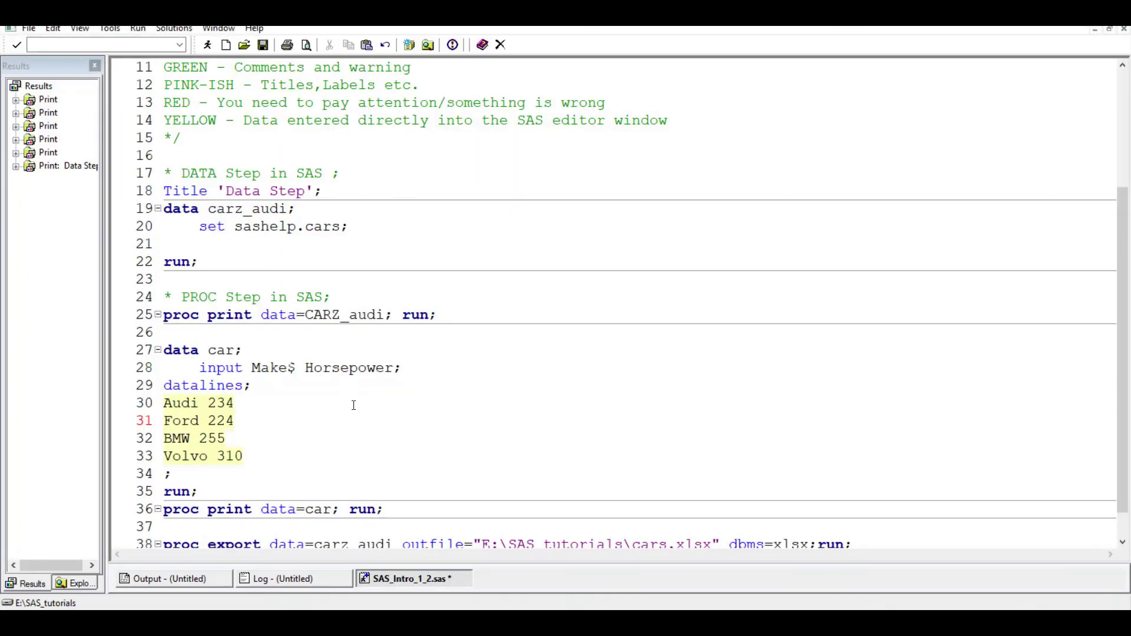
- Switch to desktop SAS, run its proc print data=CARZ_audi line, and compare the printed table with the SAS Studio results
{"action": "left_click", "coordinate": [131, 317]}
{"action": "left_click", "coordinate": [208, 46]}
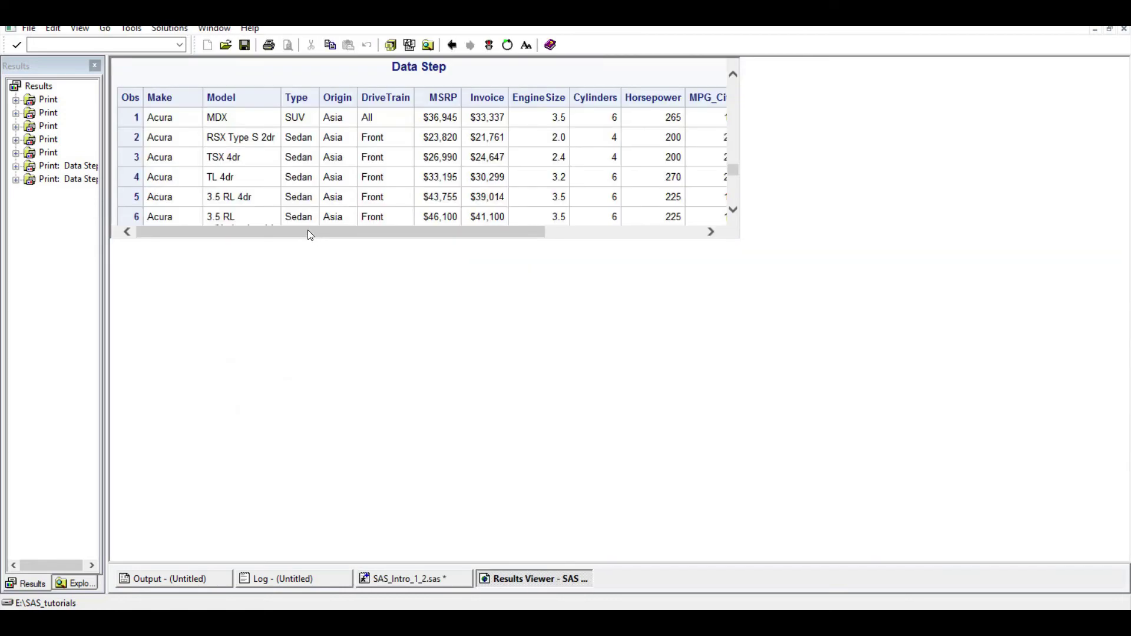
{"action": "scroll", "coordinate": [391, 207], "scroll_direction": "up", "scroll_amount": 12}
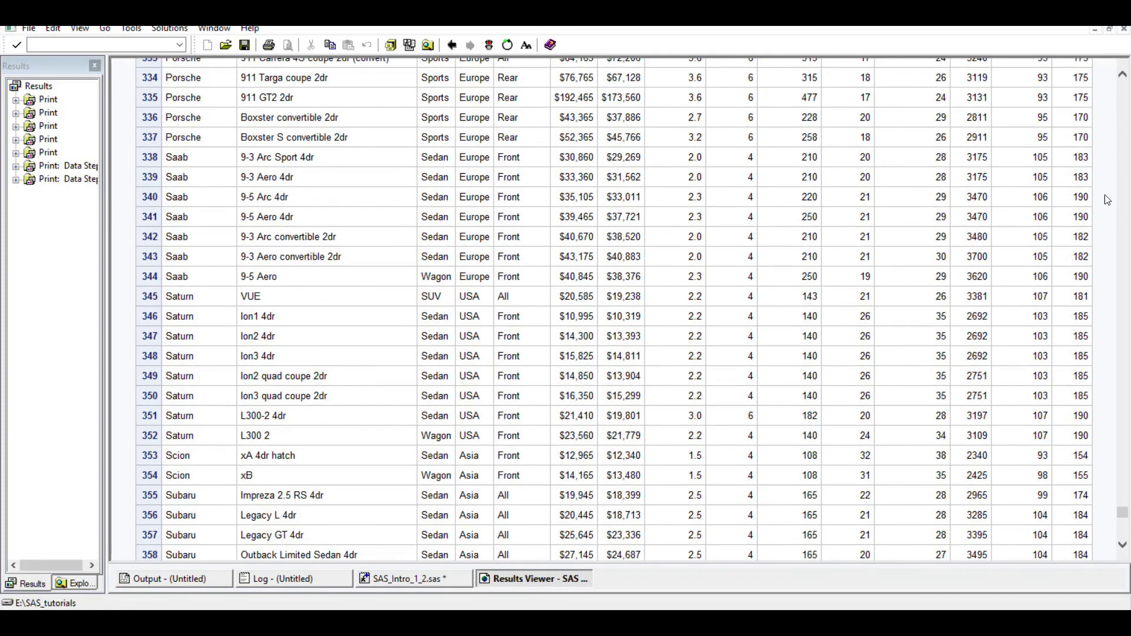
{"action": "left_click_drag", "start_coordinate": [1126, 516], "coordinate": [1128, 86]}
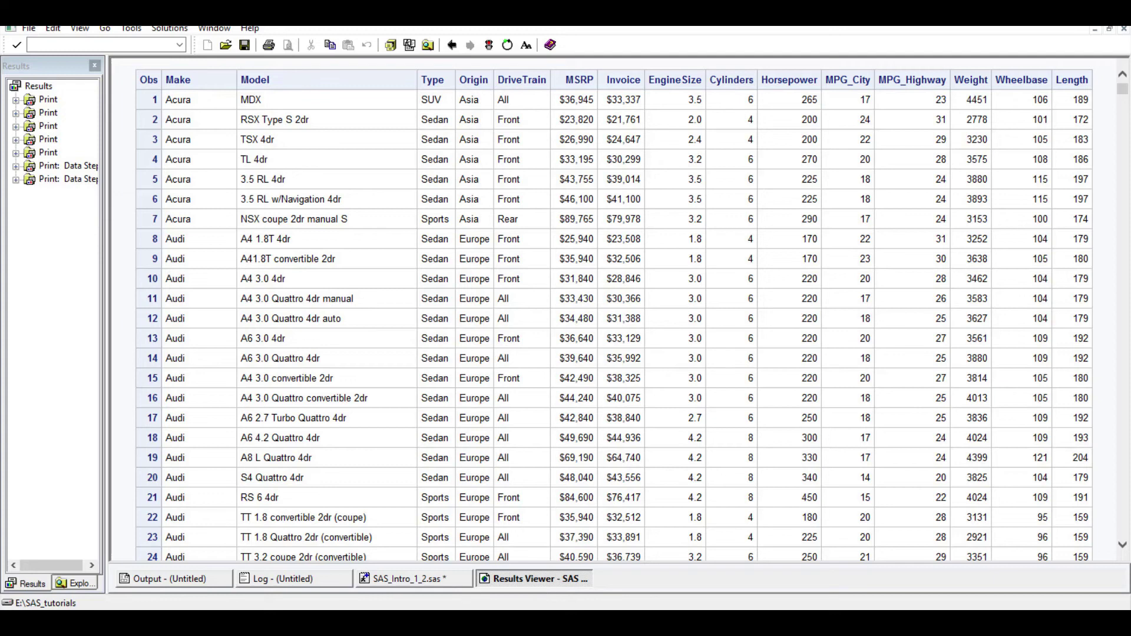
{"action": "mouse_move", "coordinate": [312, 611]}
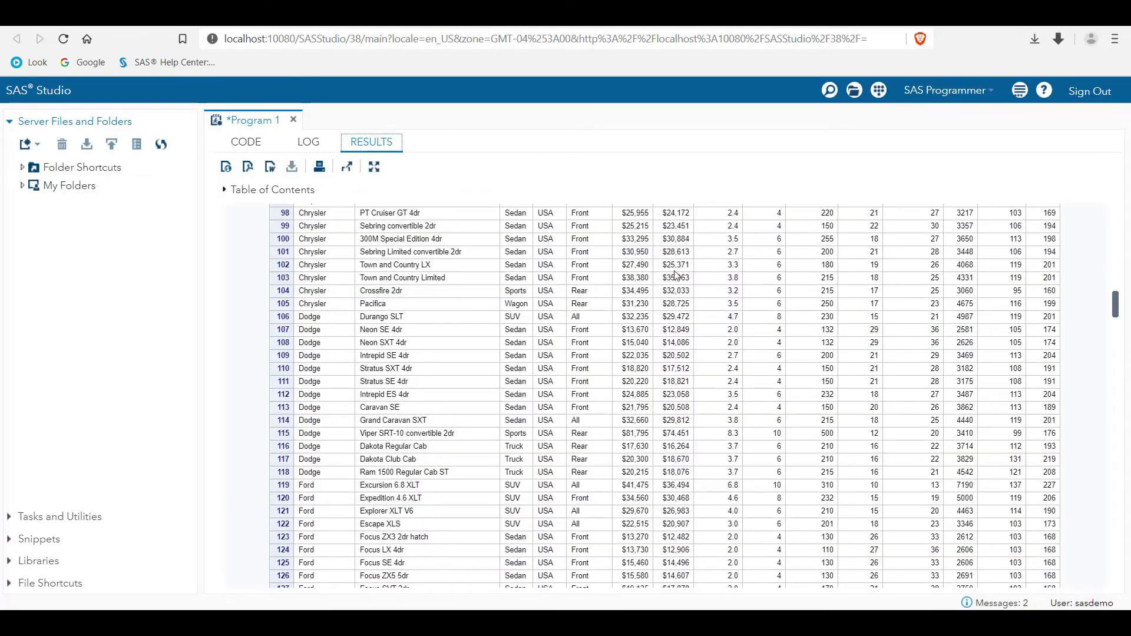
- Return from desktop SAS to SAS Studio and delete all the code in Program 1
{"action": "left_click", "coordinate": [237, 147]}
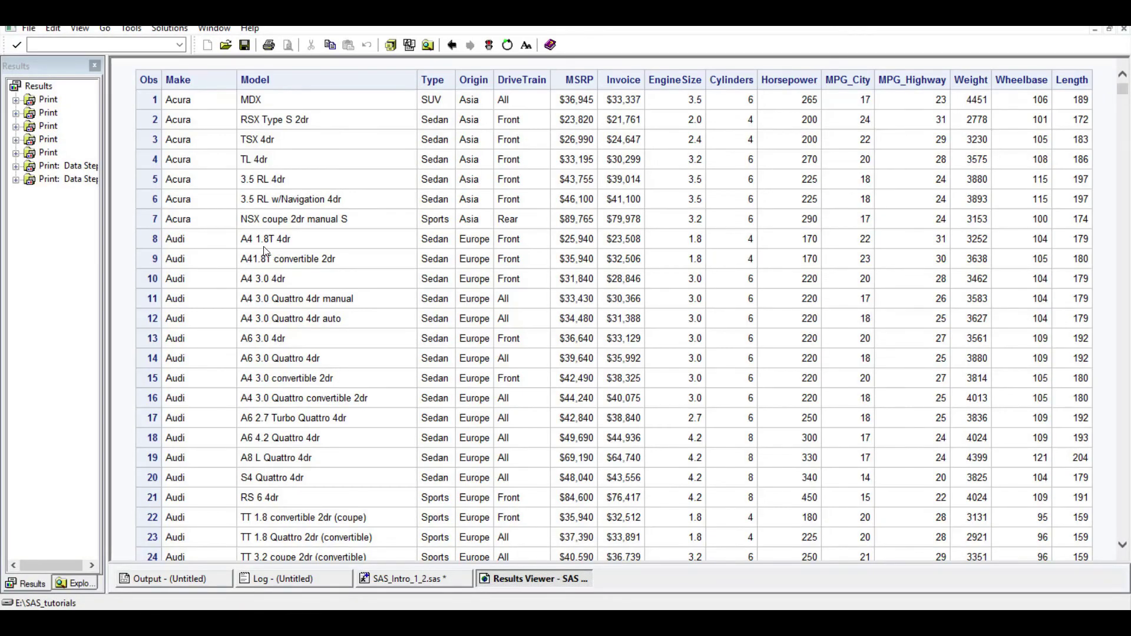
{"action": "left_click", "coordinate": [377, 581]}
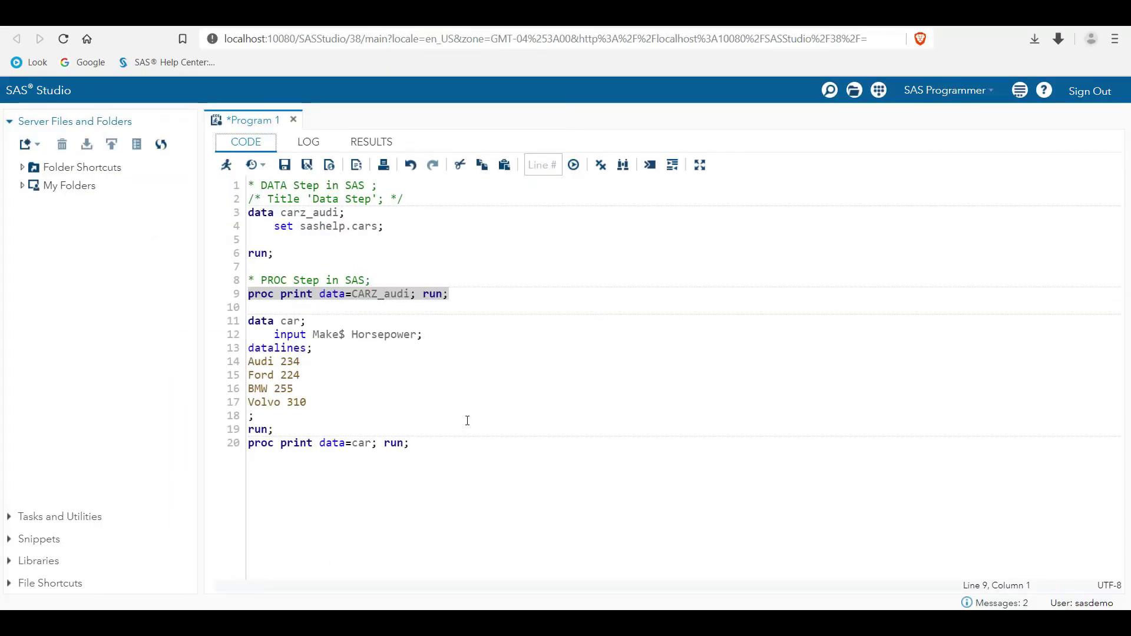
{"action": "key", "text": "ctrl+a"}
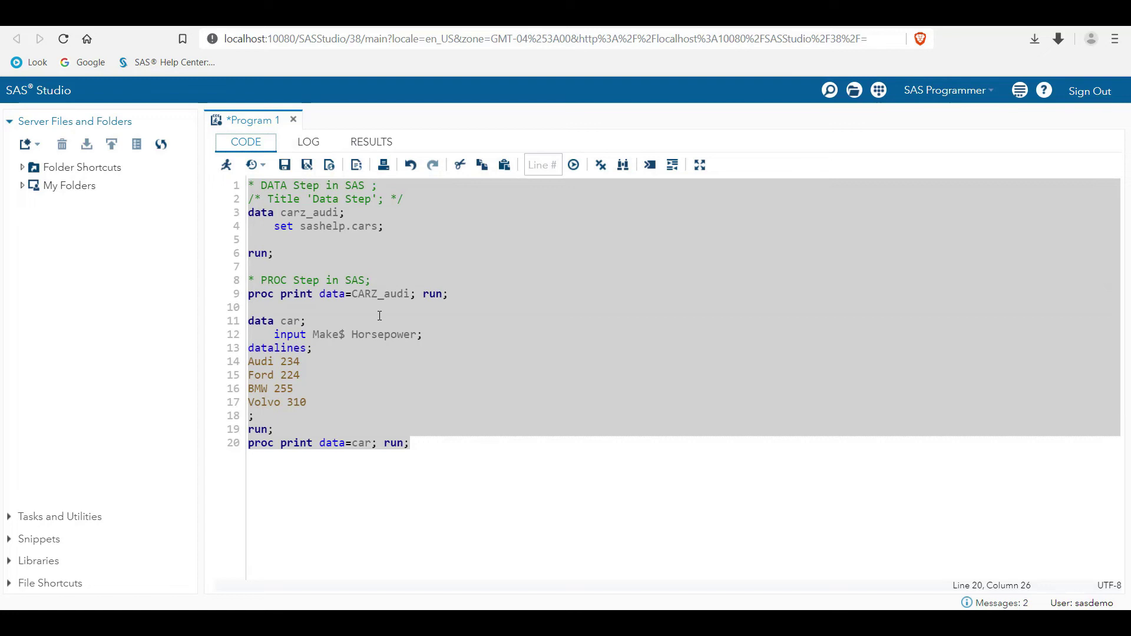
{"action": "left_click_drag", "start_coordinate": [453, 439], "coordinate": [245, 187]}
{"action": "key", "text": "BackSpace"}
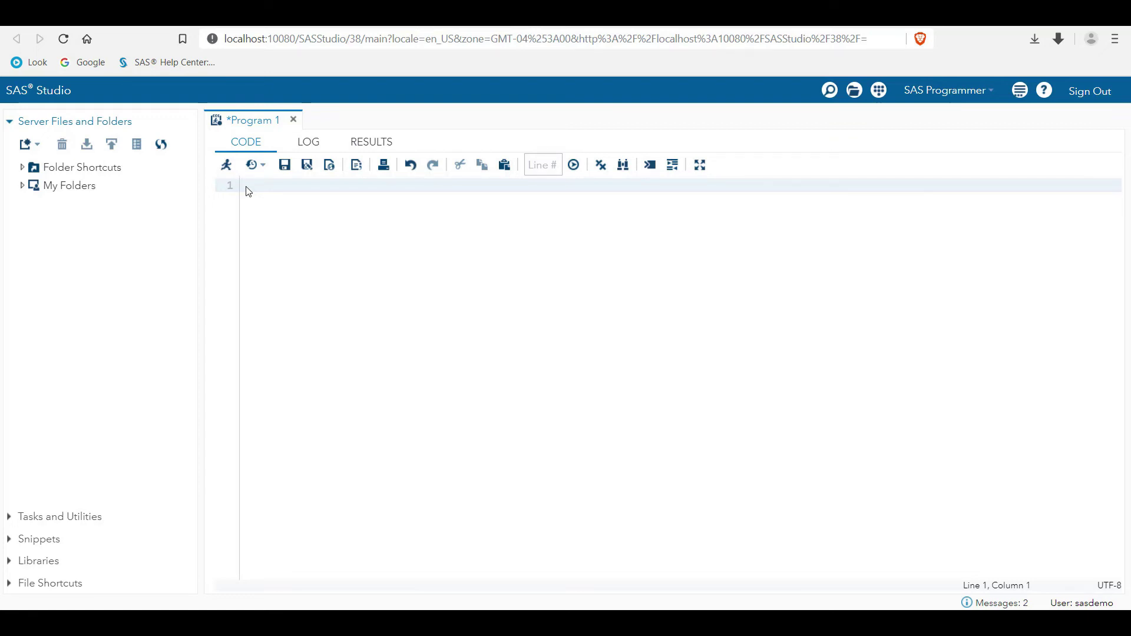
- Begin a new data step in the empty program with the statement data cars;
{"action": "type", "text": "da"}
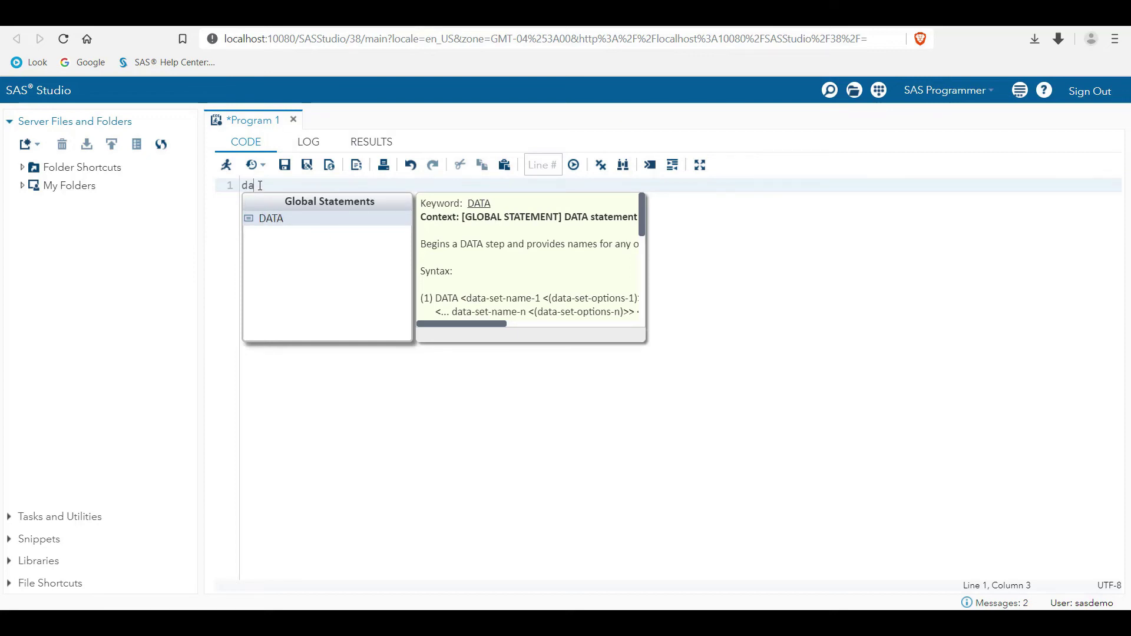
{"action": "double_click", "coordinate": [283, 224]}
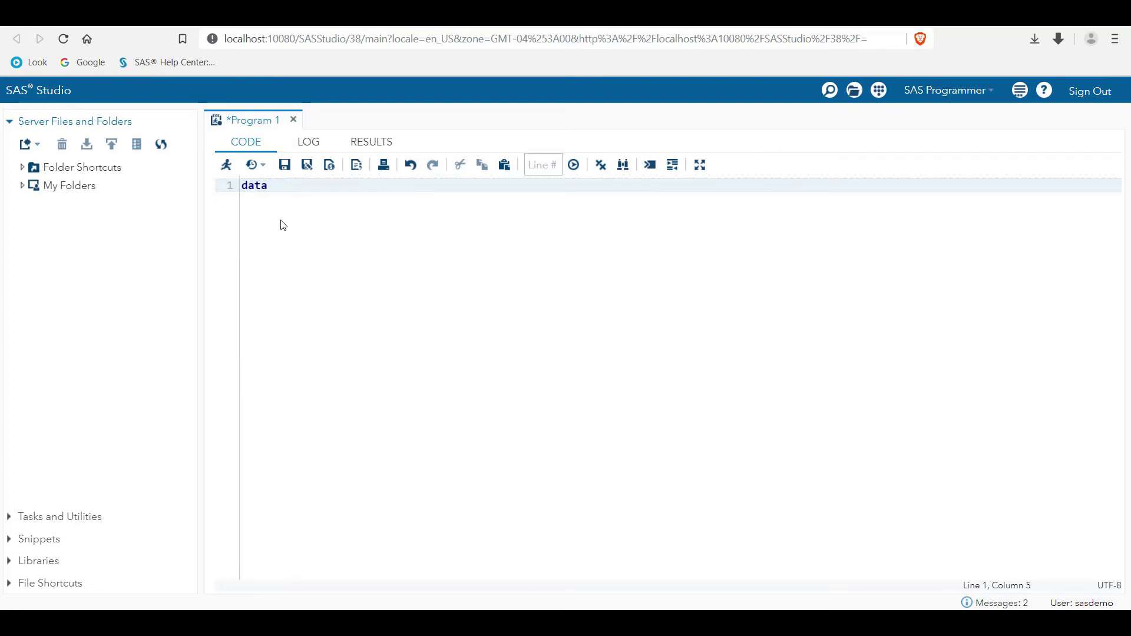
{"action": "type", "text": "cars;"}
{"action": "key", "text": "Return"}
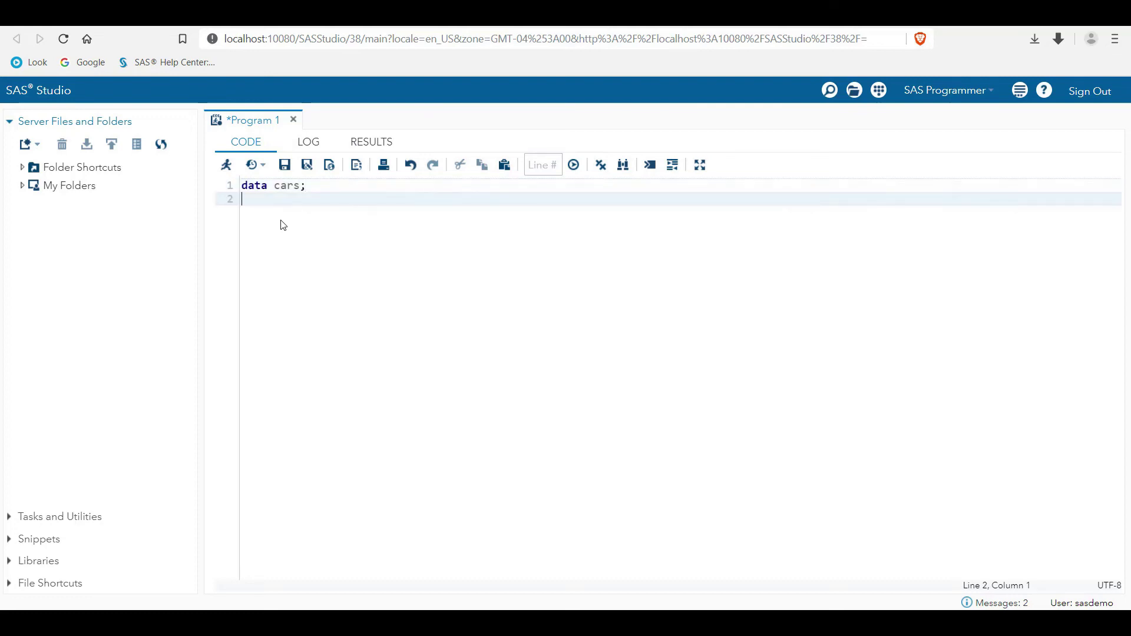
- Add the statement set sashelp.cars; on the second line, using the suggested library and table names
{"action": "type", "text": "set"}
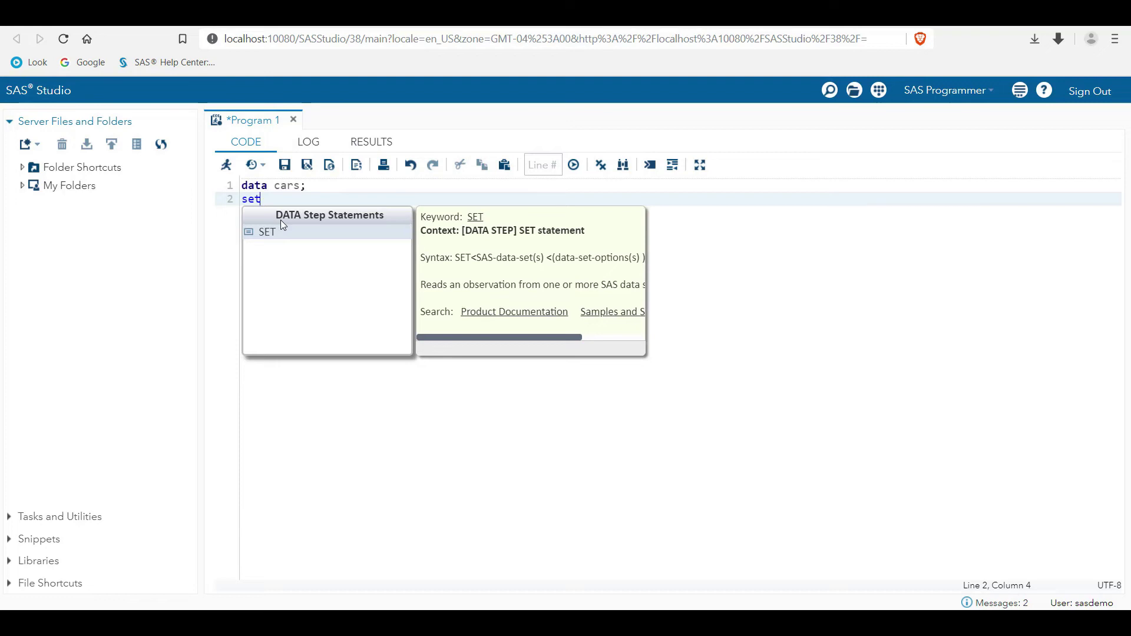
{"action": "key", "text": "Escape"}
{"action": "type", "text": "sa"}
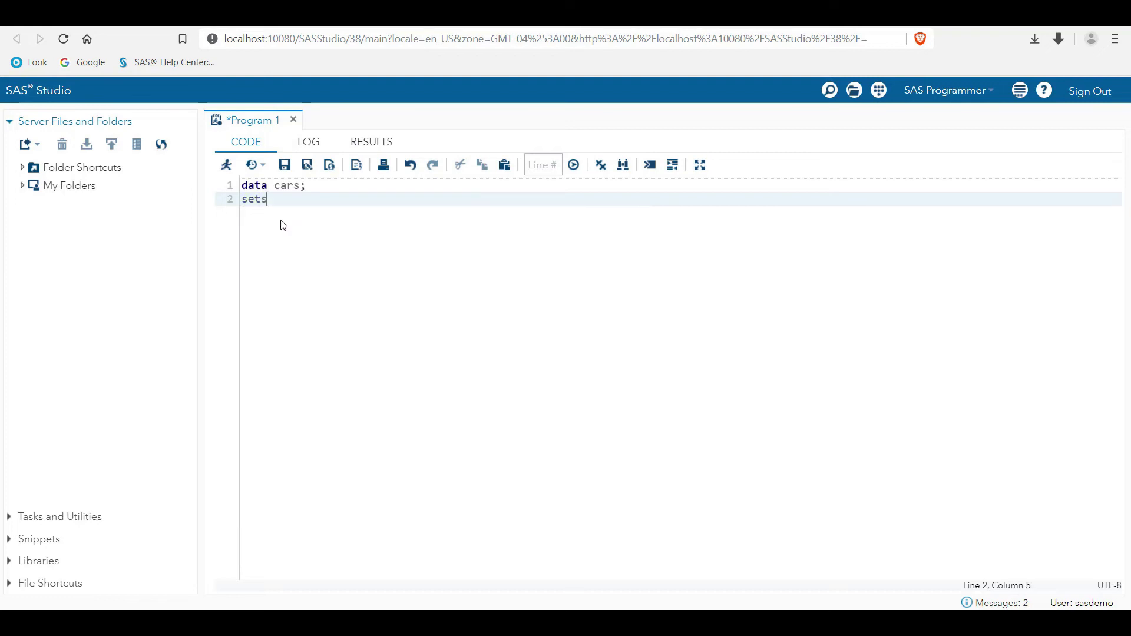
{"action": "key", "text": "BackSpace"}
{"action": "key", "text": "BackSpace"}
{"action": "type", "text": "s"}
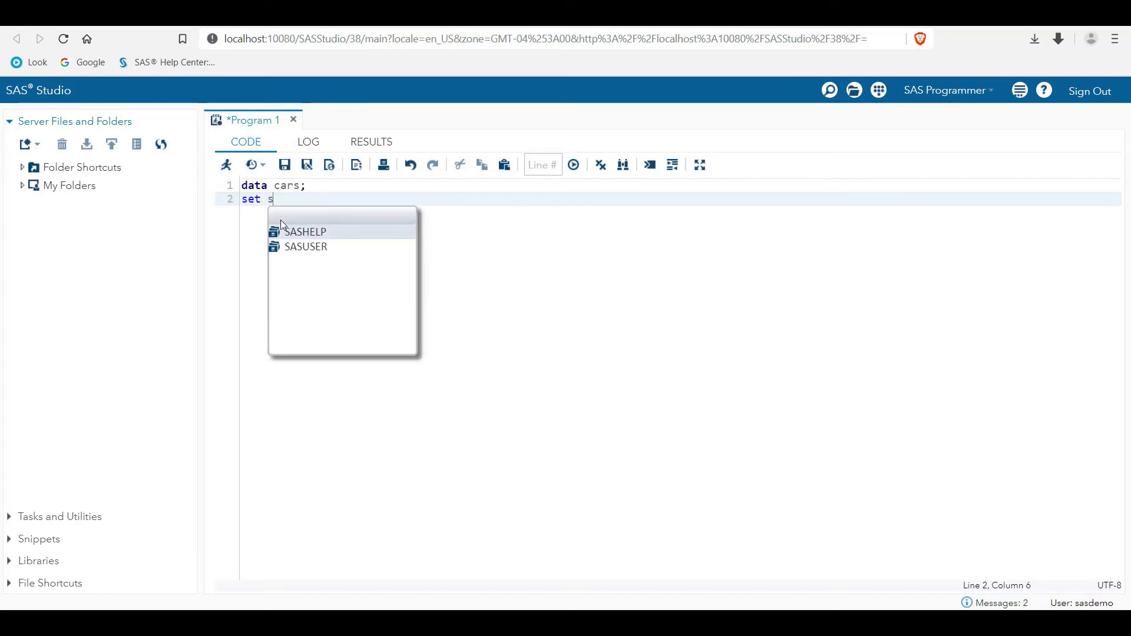
{"action": "type", "text": "as"}
{"action": "key", "text": "Return"}
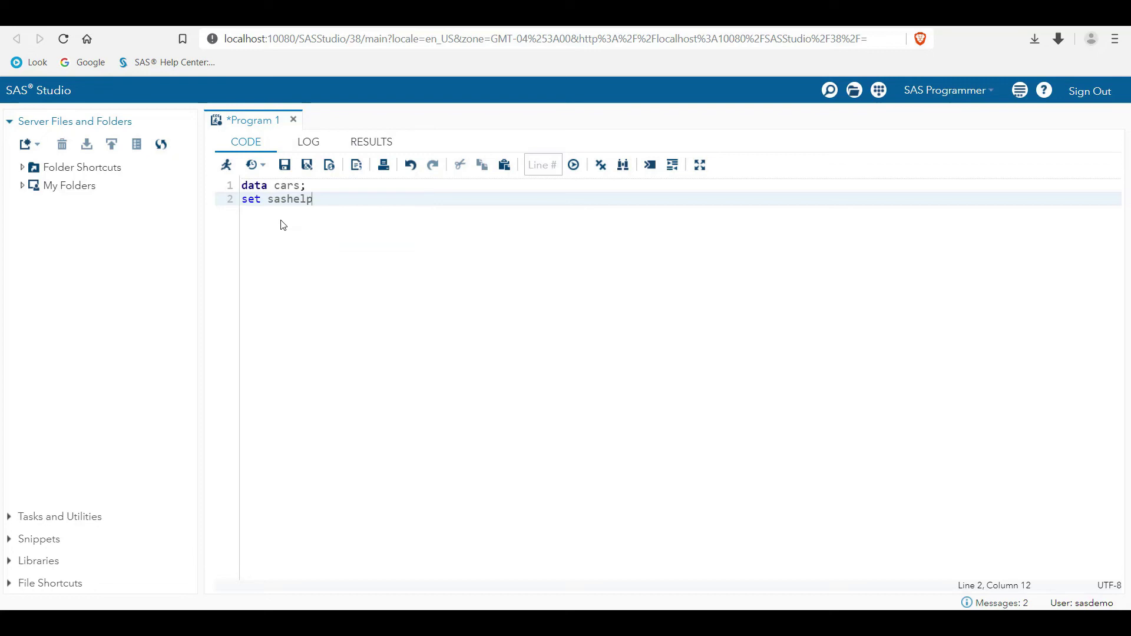
{"action": "type", "text": "."}
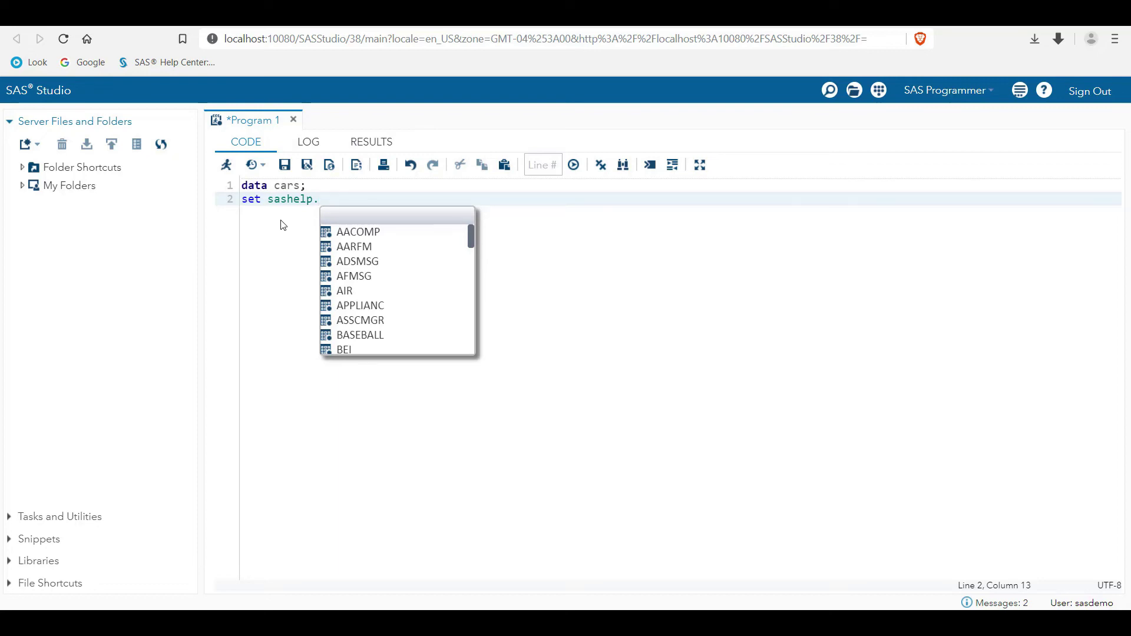
{"action": "type", "text": "c"}
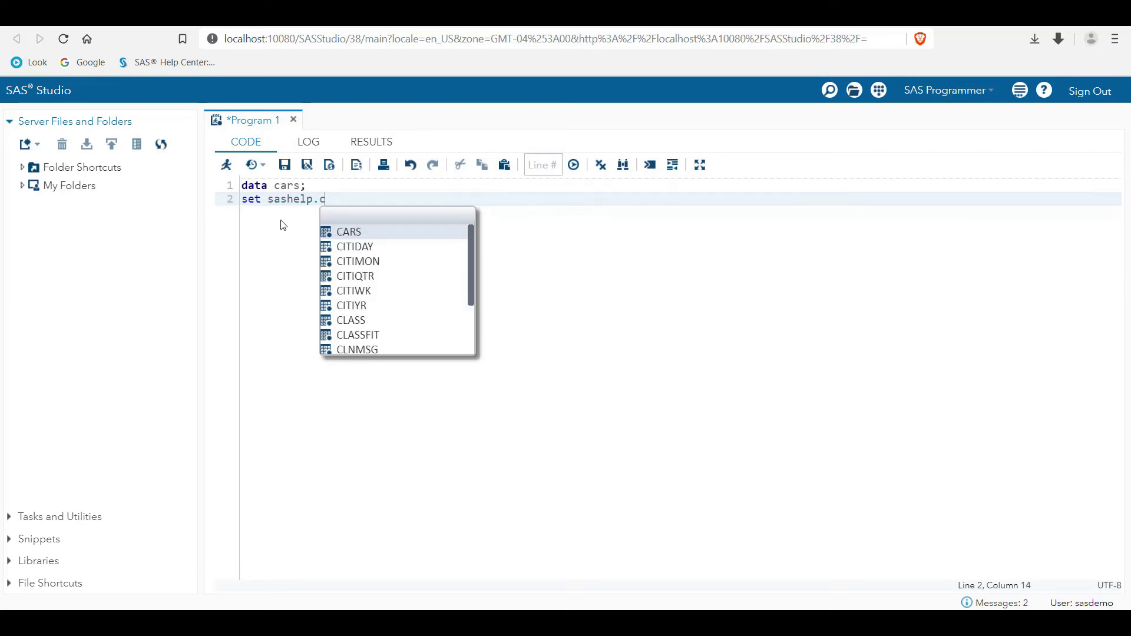
{"action": "key", "text": "Return"}
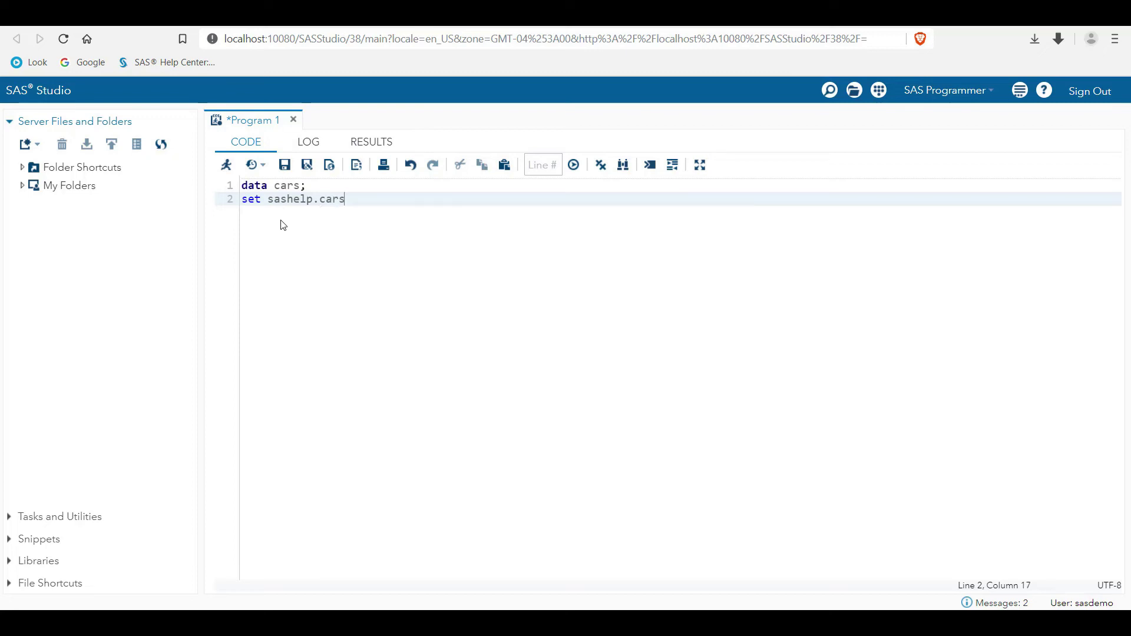
{"action": "type", "text": ";"}
- Close the data step with run; and indent the set statement
{"action": "key", "text": "Return"}
{"action": "type", "text": "run;"}
{"action": "key", "text": "Tab"}
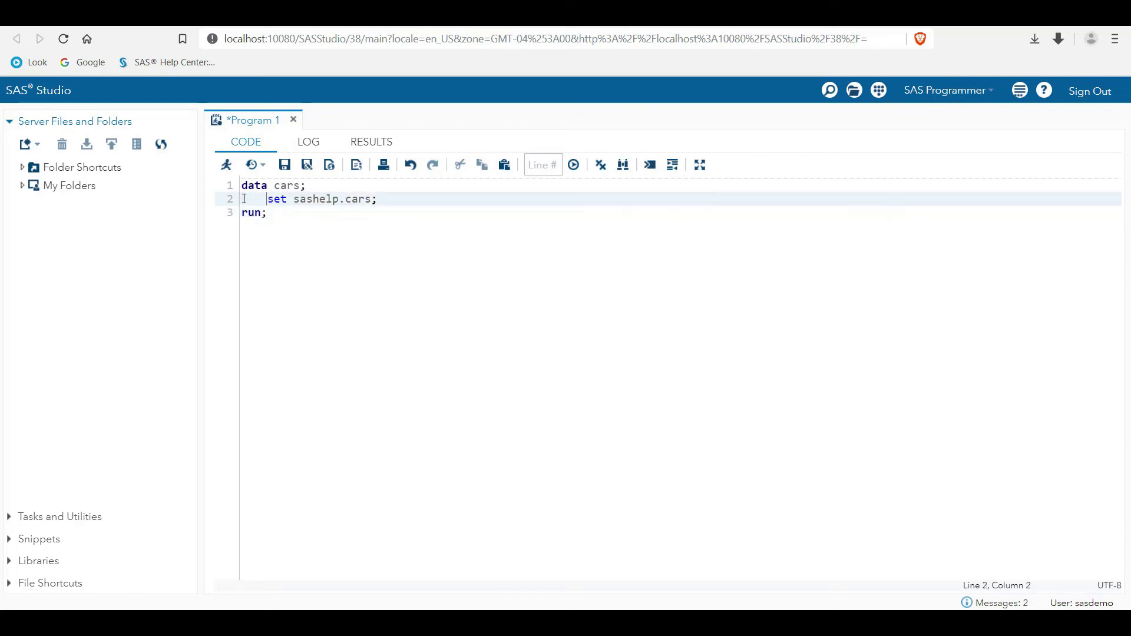
- Run the data cars step and return to its code
{"action": "left_click_drag", "start_coordinate": [267, 212], "coordinate": [242, 185]}
{"action": "left_click", "coordinate": [226, 165]}
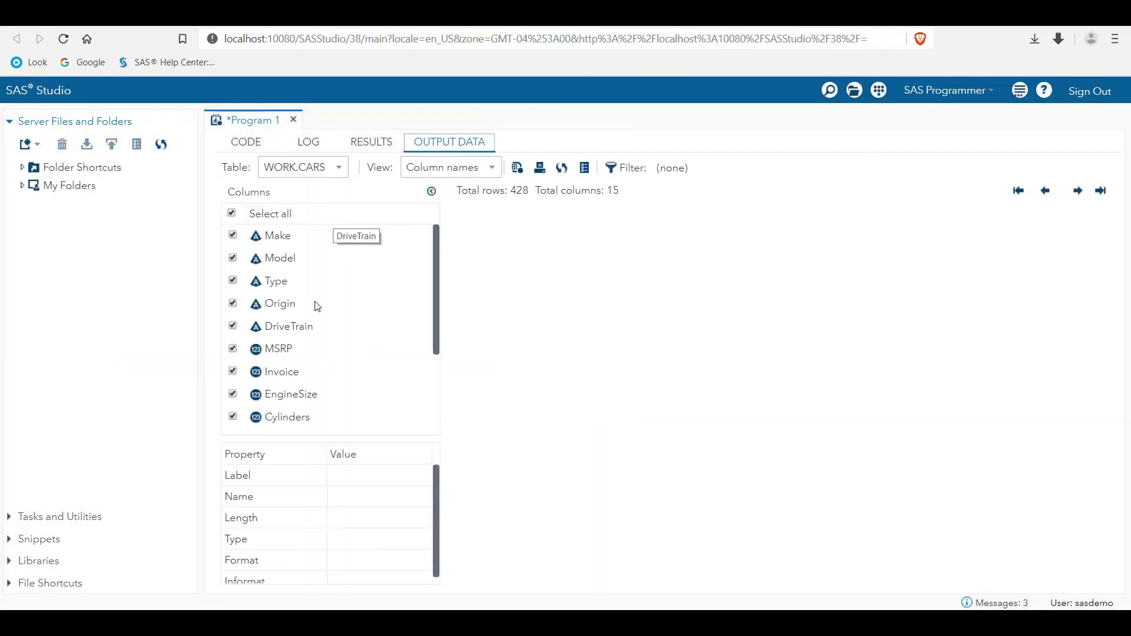
{"action": "left_click", "coordinate": [246, 143]}
- Start a proc print statement below the data step, leaving one blank line between them
{"action": "left_click", "coordinate": [277, 229]}
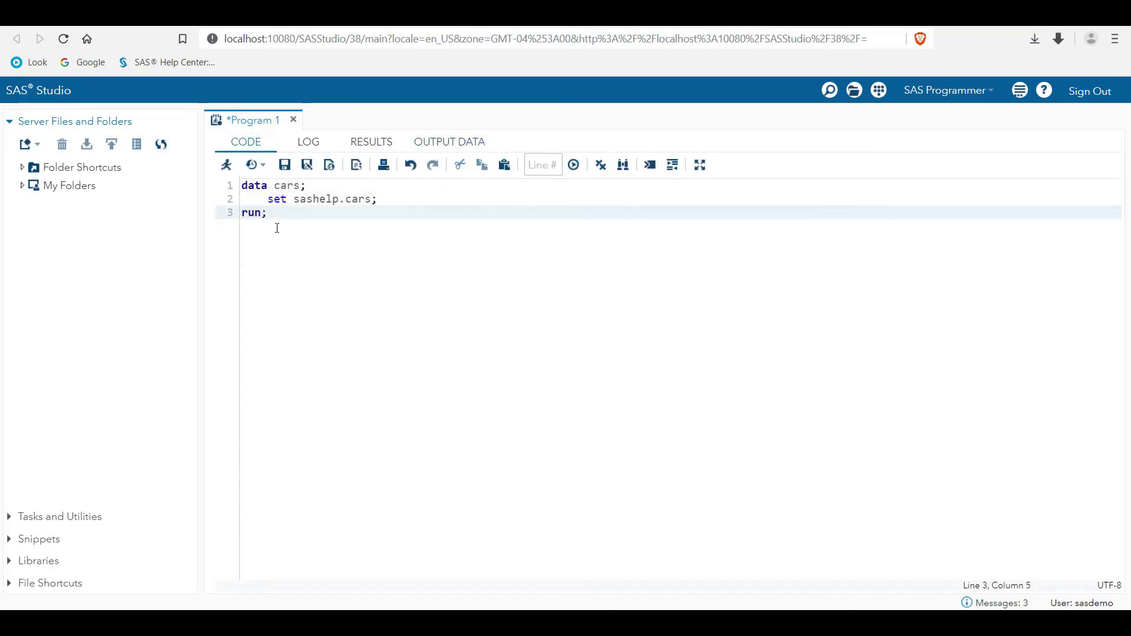
{"action": "key", "text": "Return"}
{"action": "key", "text": "Return"}
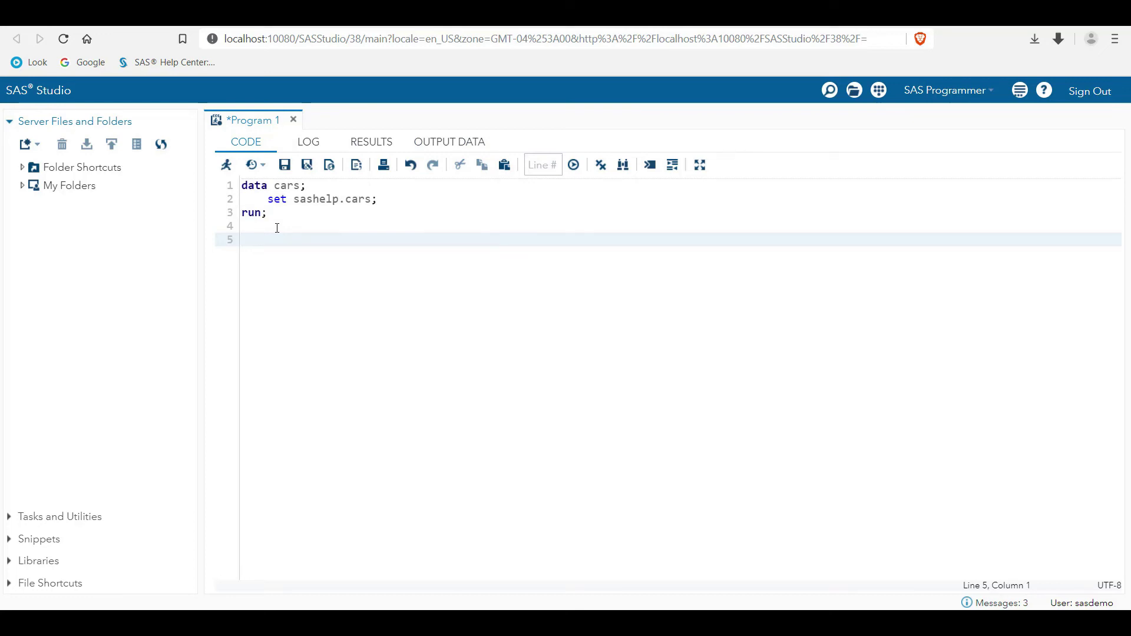
{"action": "type", "text": "pro"}
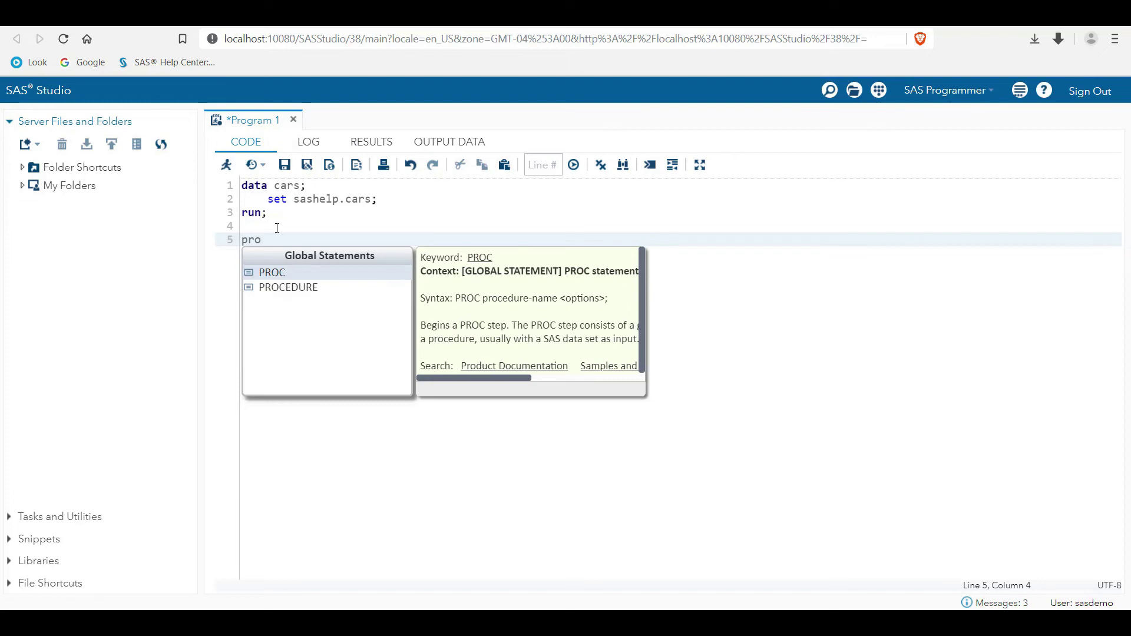
{"action": "key", "text": "Return"}
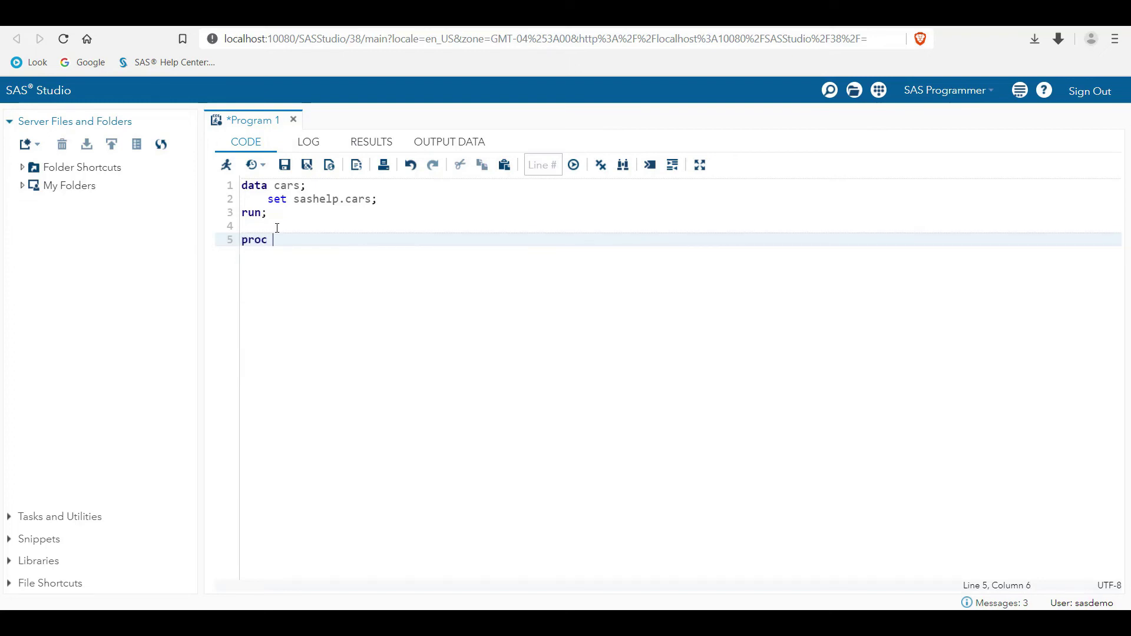
{"action": "type", "text": "prin"}
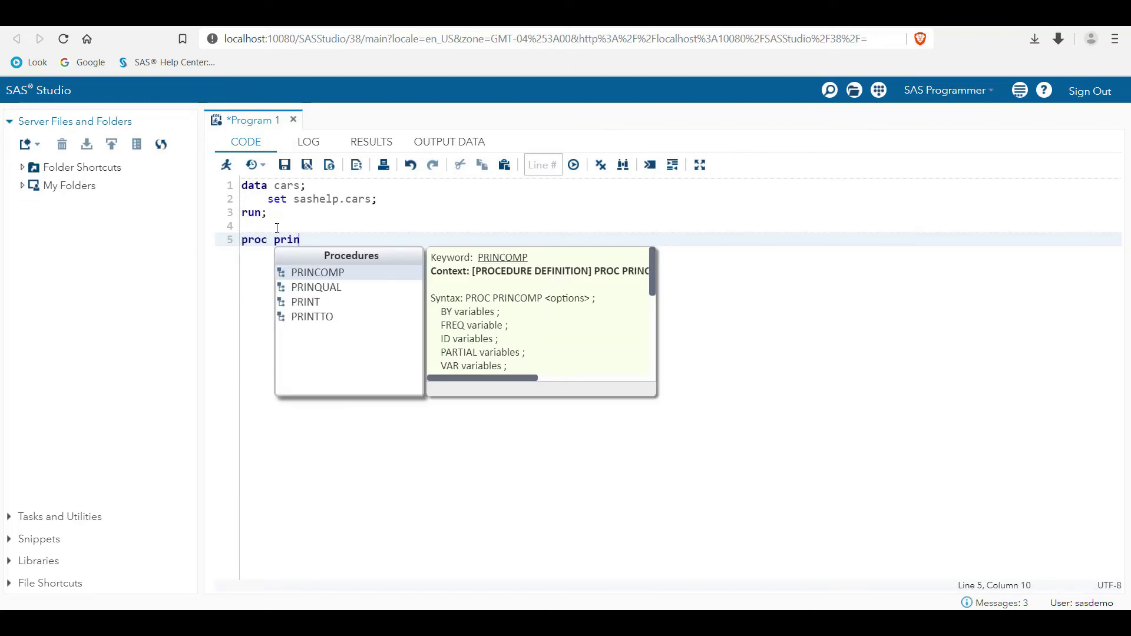
{"action": "key", "text": "Down"}
{"action": "key", "text": "Down"}
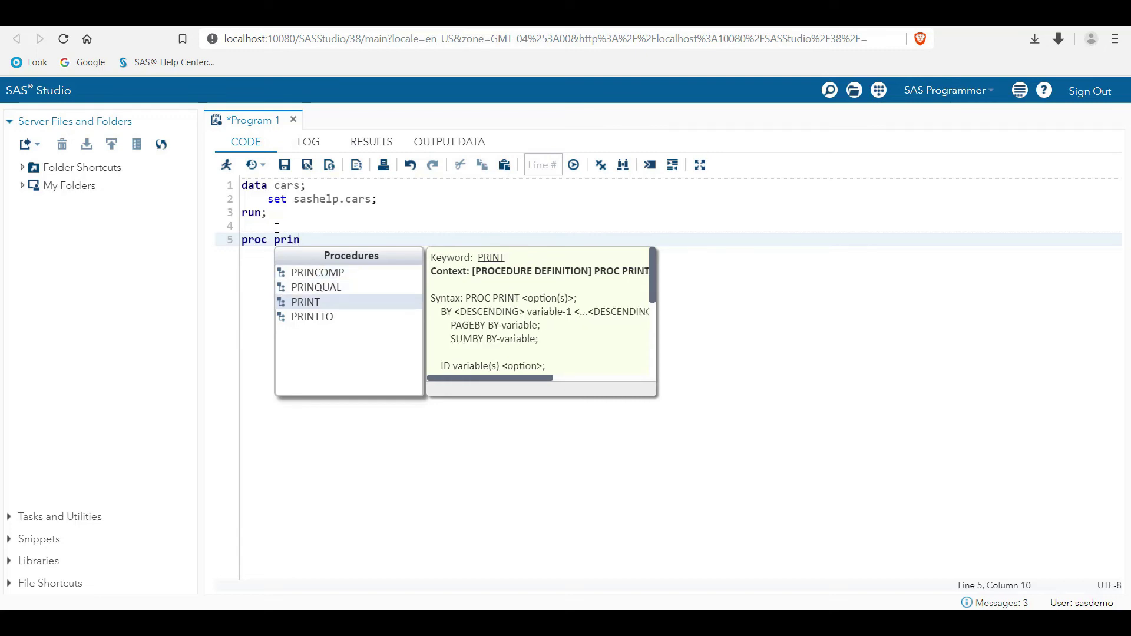
{"action": "key", "text": "Return"}
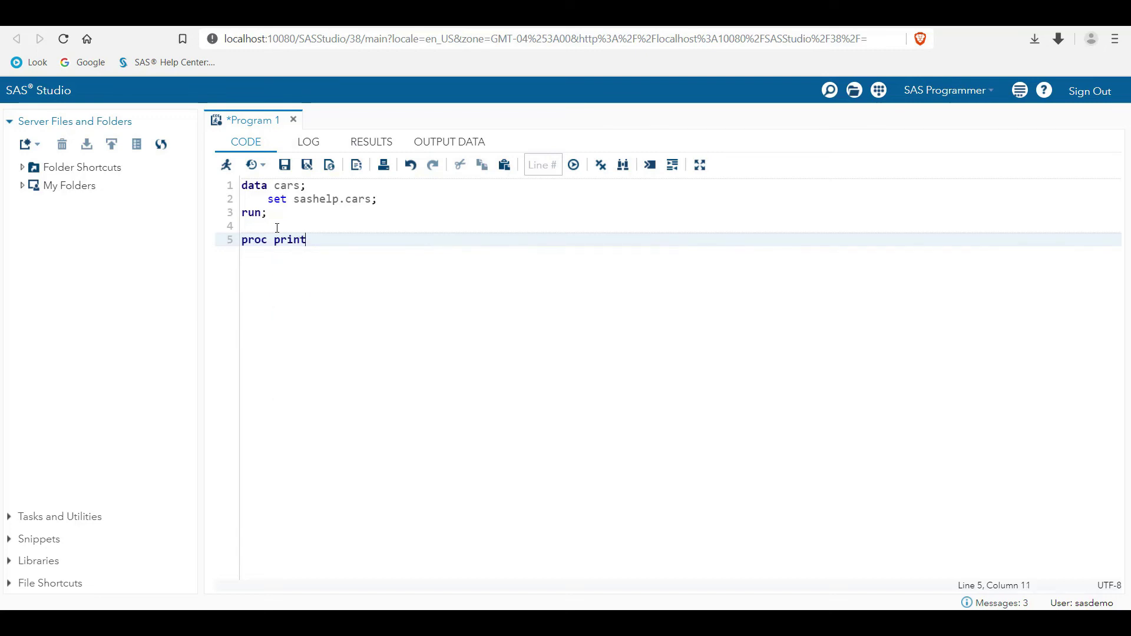
- Complete the proc print statement with data=cars; run;
{"action": "type", "text": "data"}
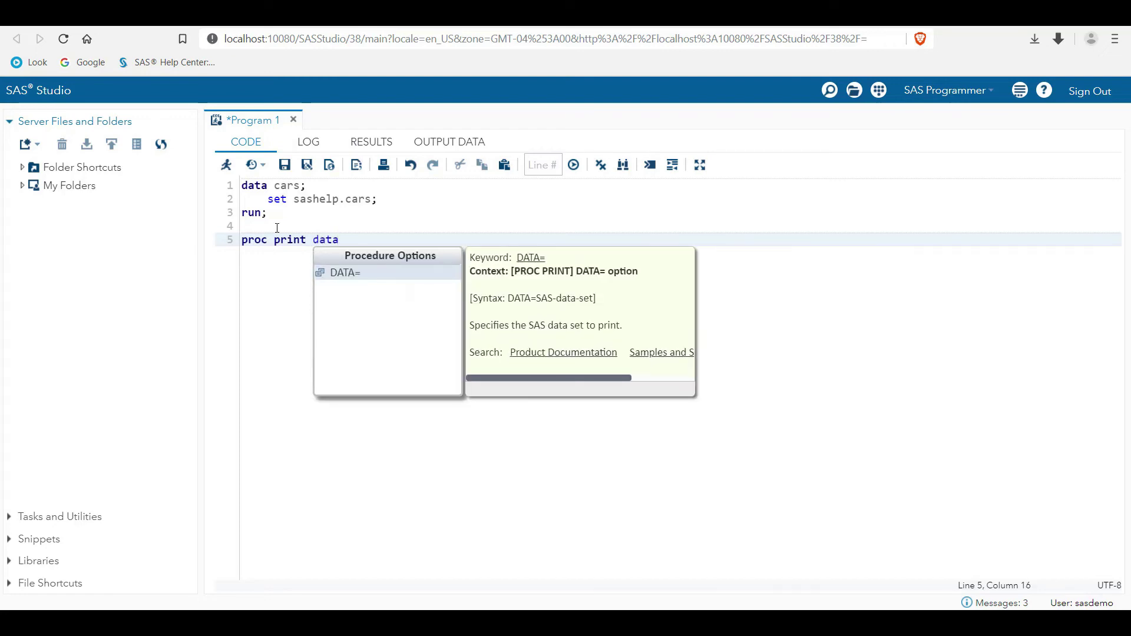
{"action": "type", "text": "="}
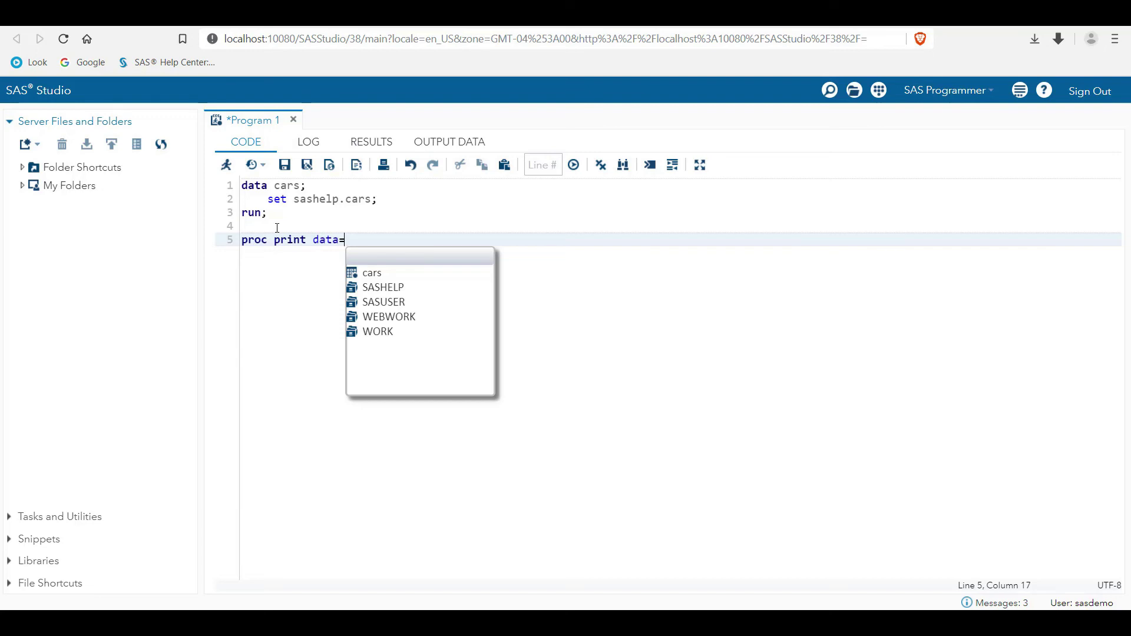
{"action": "left_click", "coordinate": [371, 273]}
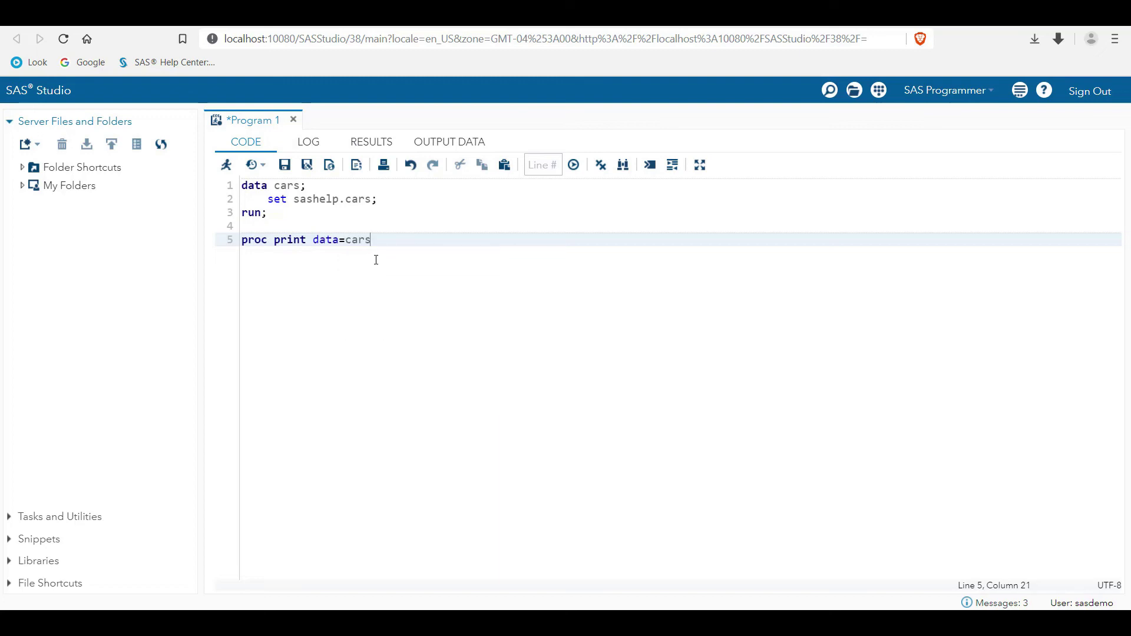
{"action": "type", "text": "; run;"}
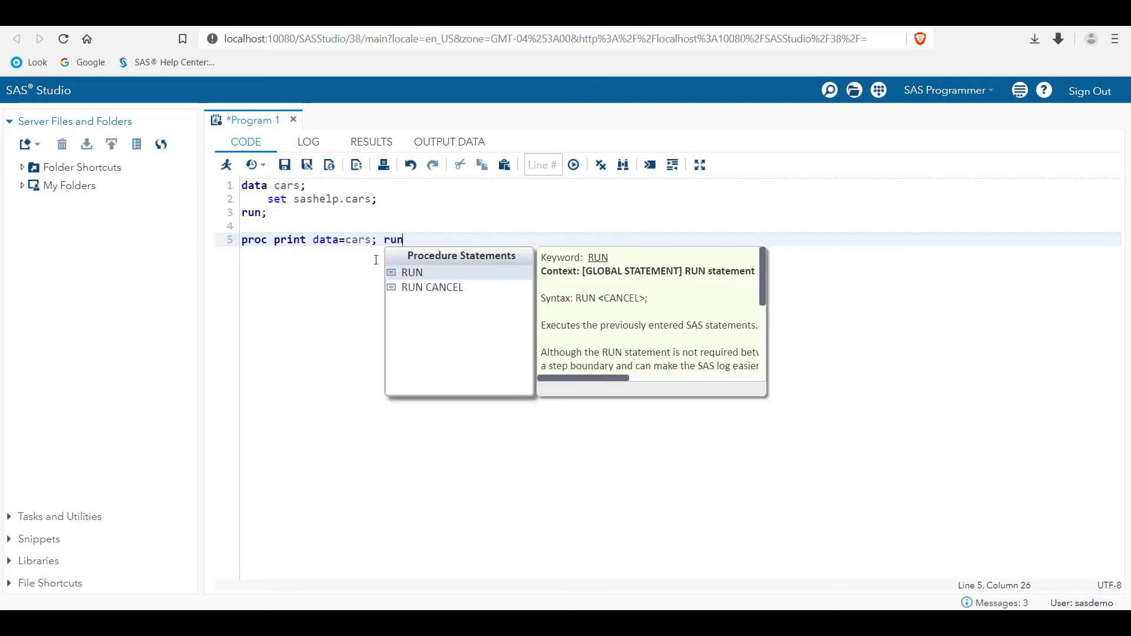
- Run only the proc print data=cars line, look over the printed table, and return to the code
{"action": "left_click", "coordinate": [225, 241]}
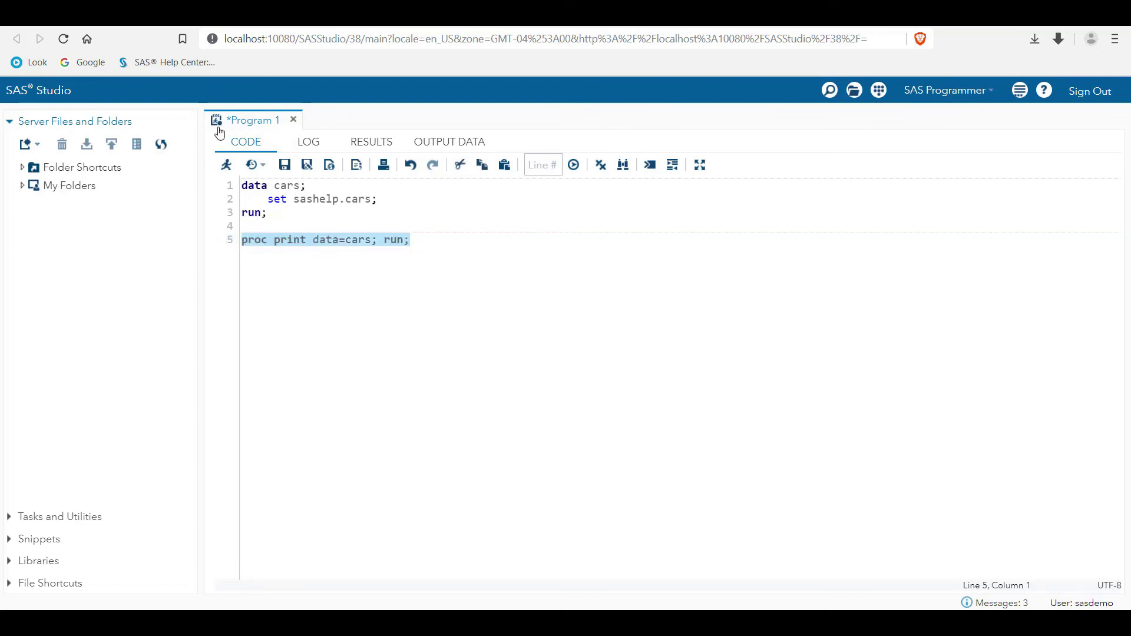
{"action": "left_click", "coordinate": [226, 165]}
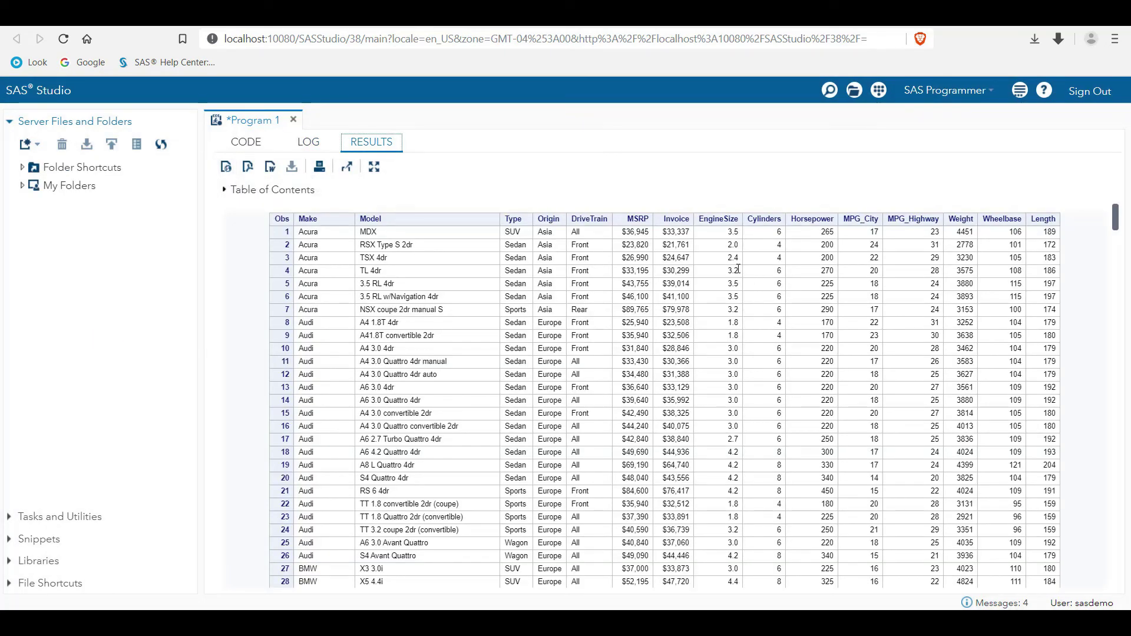
{"action": "left_click", "coordinate": [246, 145]}
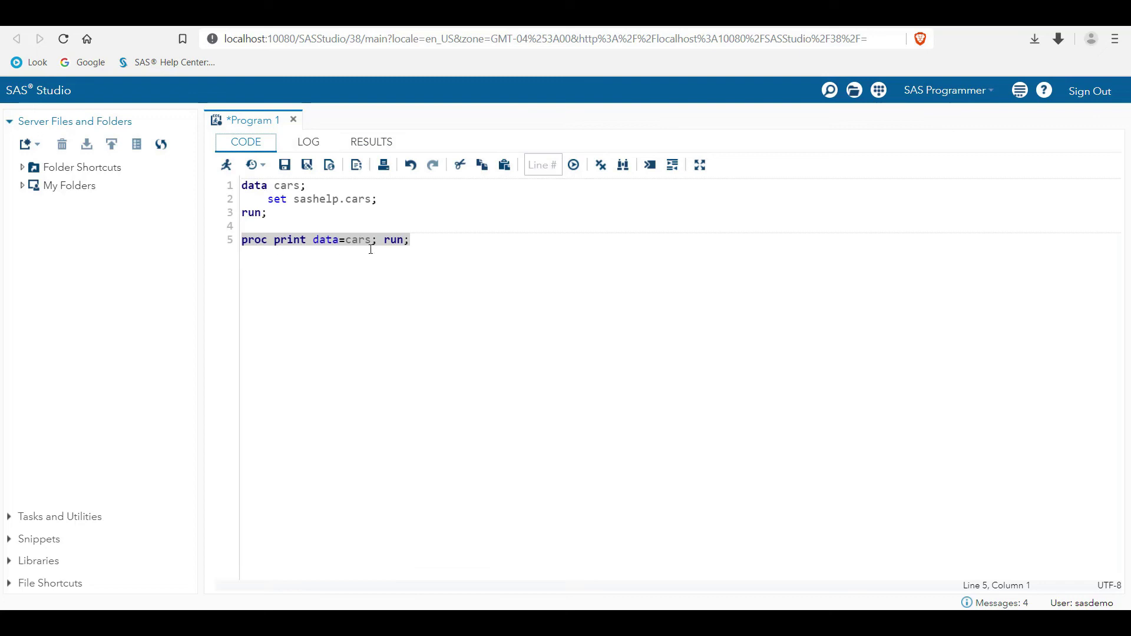
- Add the statement where Make='Audi'; on its own line below the set statement, and a new line after the proc print line
{"action": "left_click", "coordinate": [299, 260]}
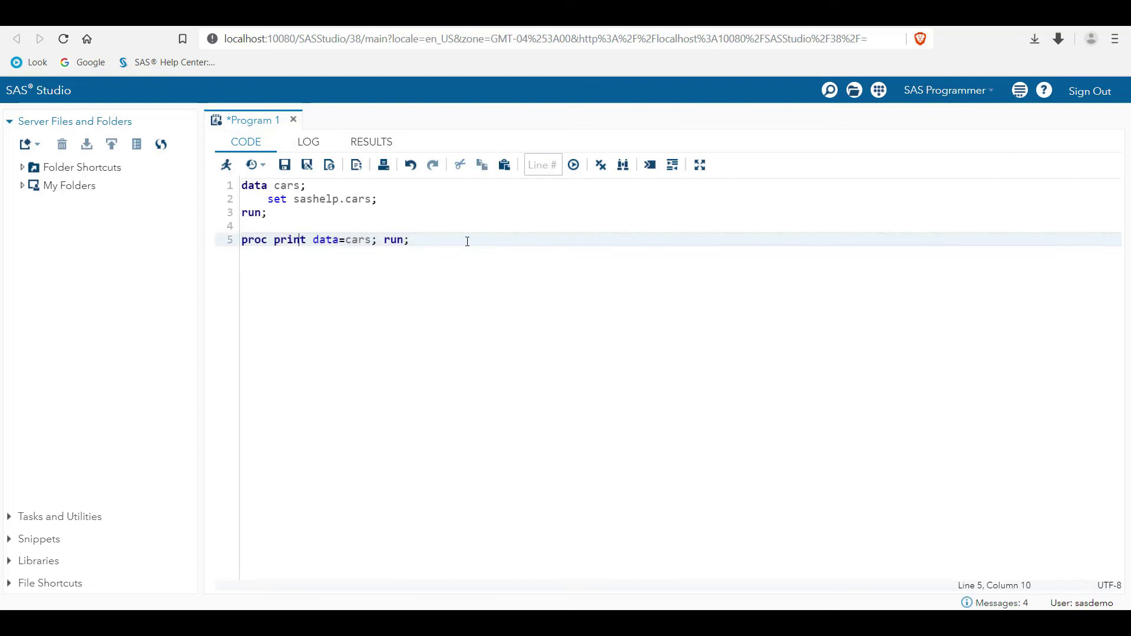
{"action": "key", "text": "Return"}
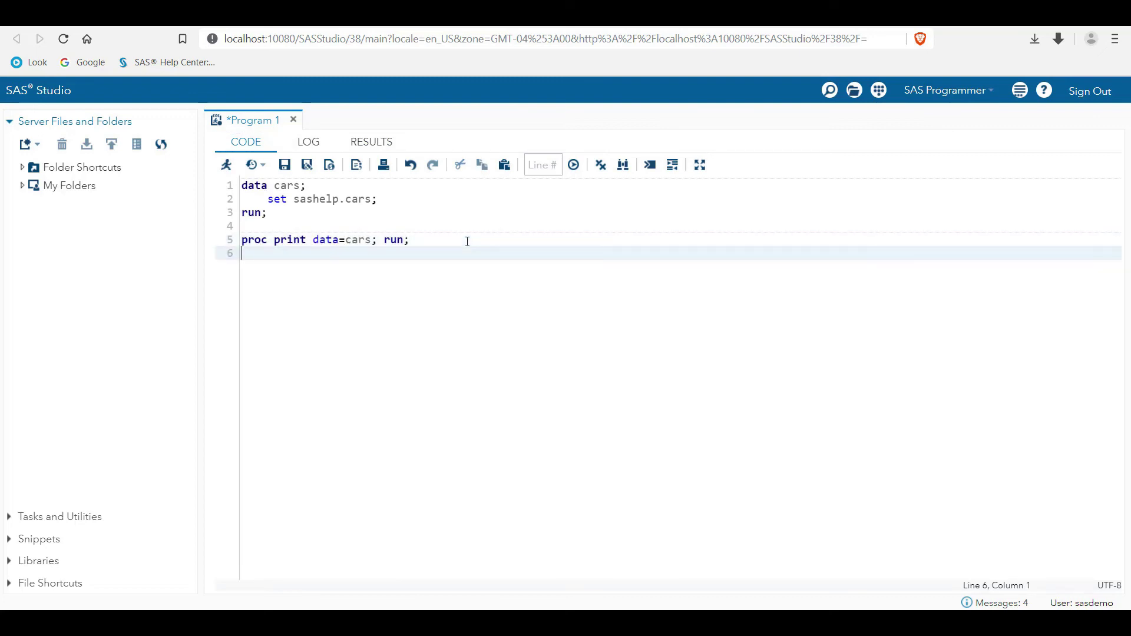
{"action": "left_click", "coordinate": [409, 200]}
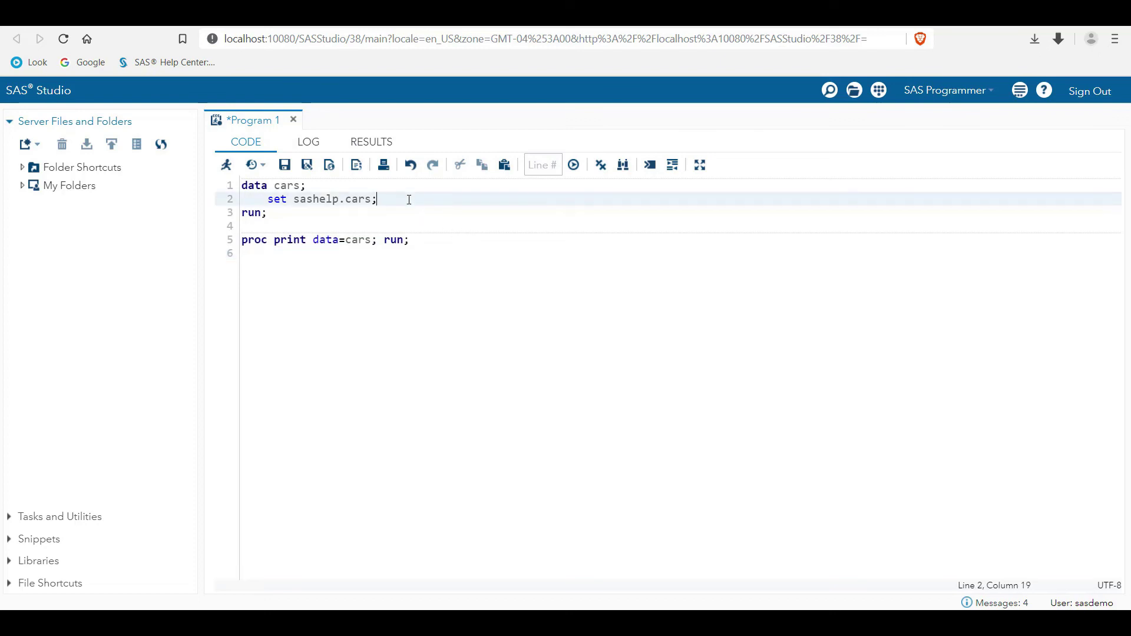
{"action": "key", "text": "Return"}
{"action": "type", "text": "whe"}
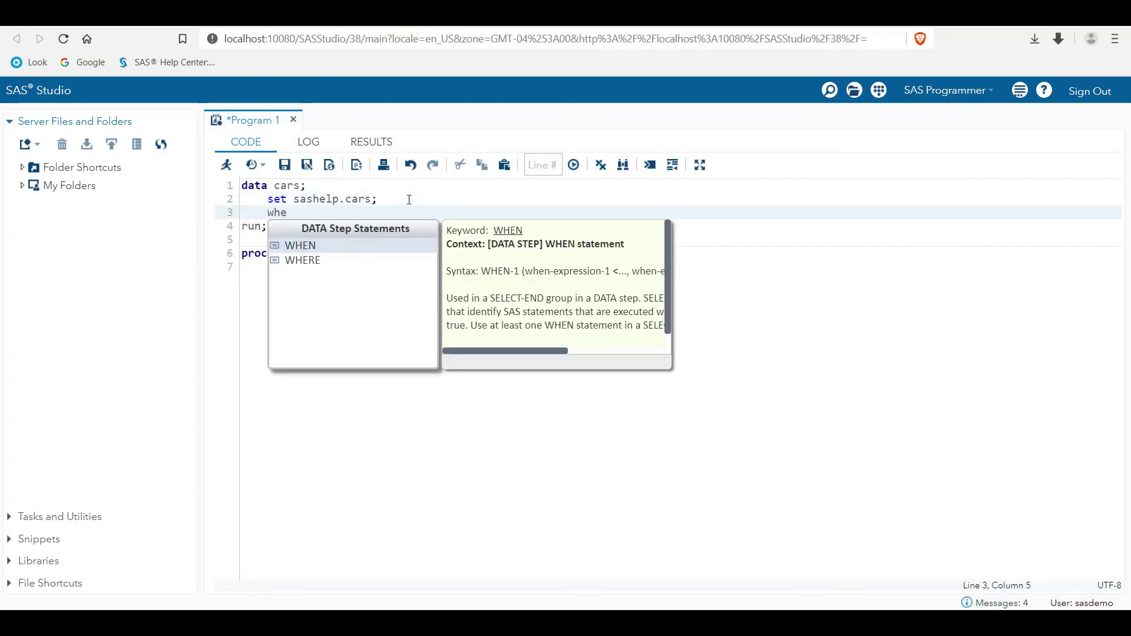
{"action": "key", "text": "Down"}
{"action": "key", "text": "Return"}
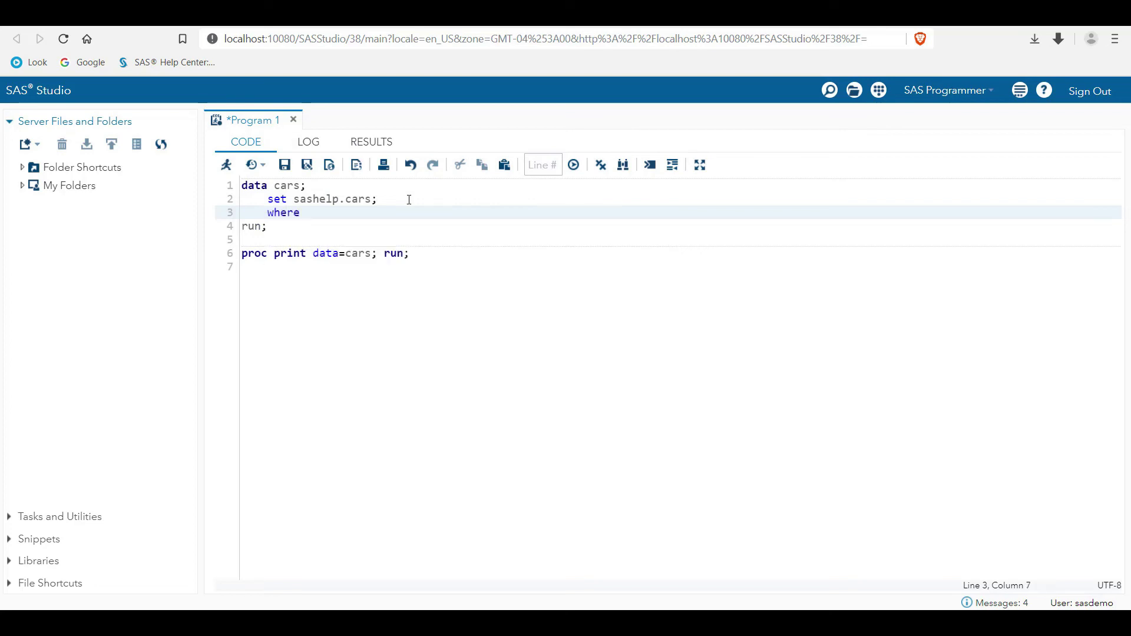
{"action": "type", "text": "Make ="}
{"action": "key", "text": "BackSpace"}
{"action": "key", "text": "BackSpace"}
{"action": "type", "text": "='Audi'"}
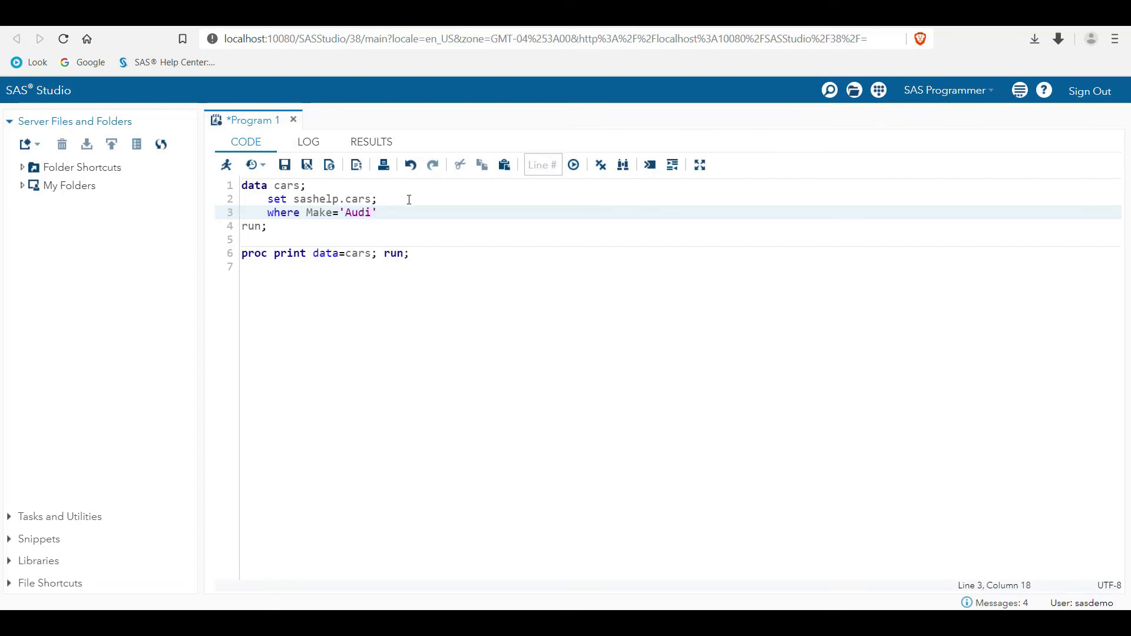
{"action": "type", "text": ";"}
- Run the whole program, look over the printed cars table, and return to the code
{"action": "left_click_drag", "start_coordinate": [227, 188], "coordinate": [227, 263]}
{"action": "left_click", "coordinate": [226, 165]}
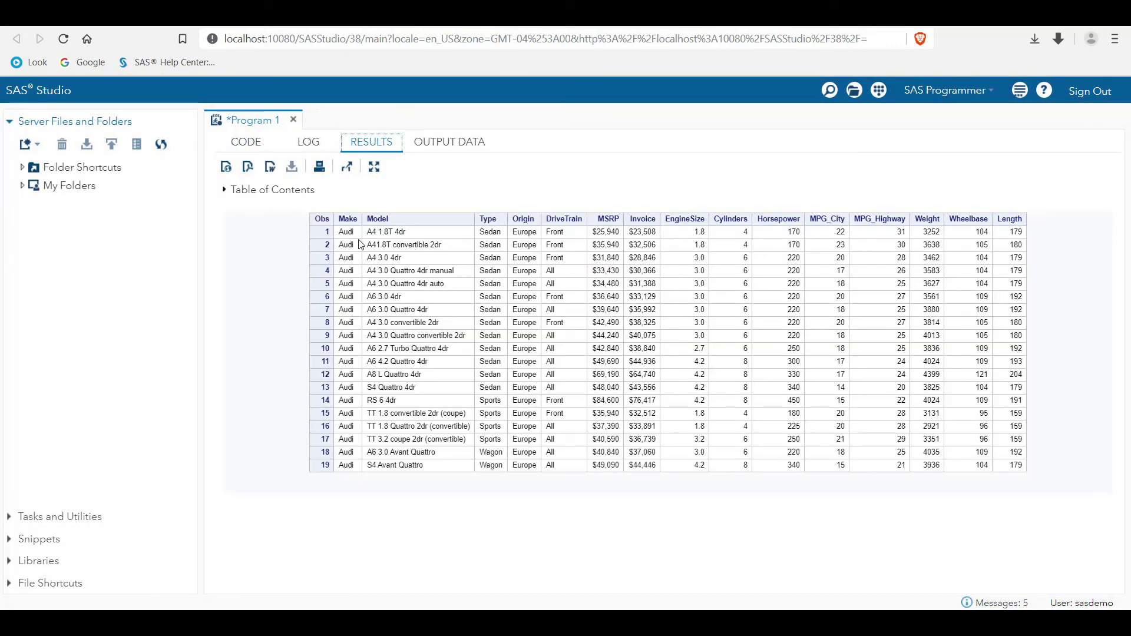
{"action": "left_click", "coordinate": [246, 144]}
{"action": "left_click", "coordinate": [435, 248]}
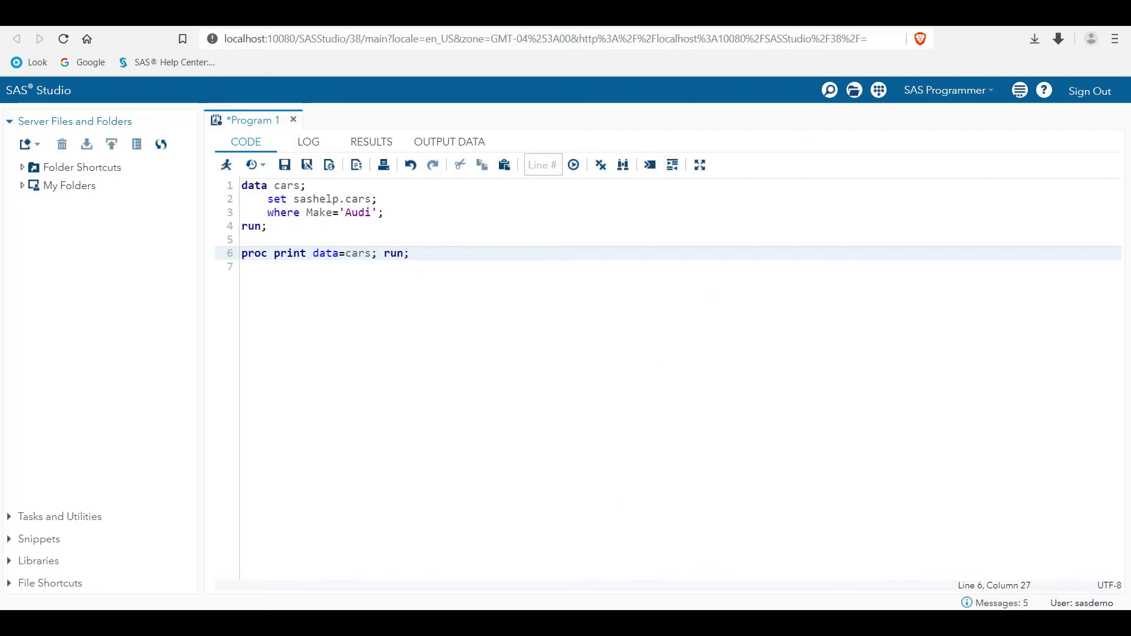
- Look at the running SAS University Edition virtual machine window in VirtualBox, and return to SAS Studio
{"action": "mouse_move", "coordinate": [678, 607]}
{"action": "left_click", "coordinate": [671, 560]}
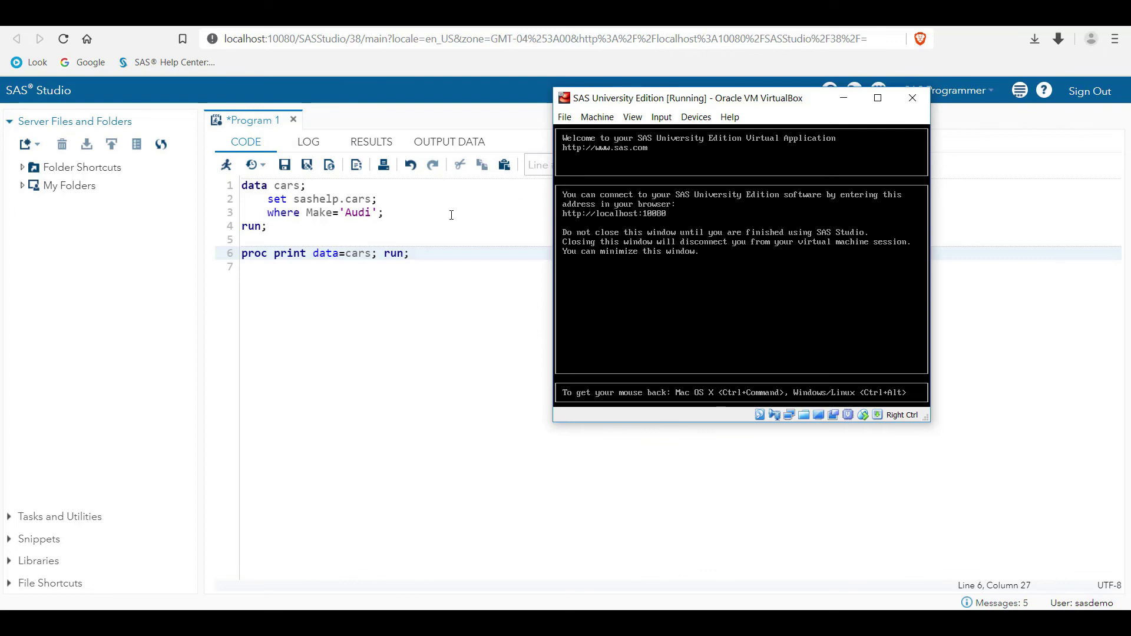
{"action": "left_click", "coordinate": [351, 298]}
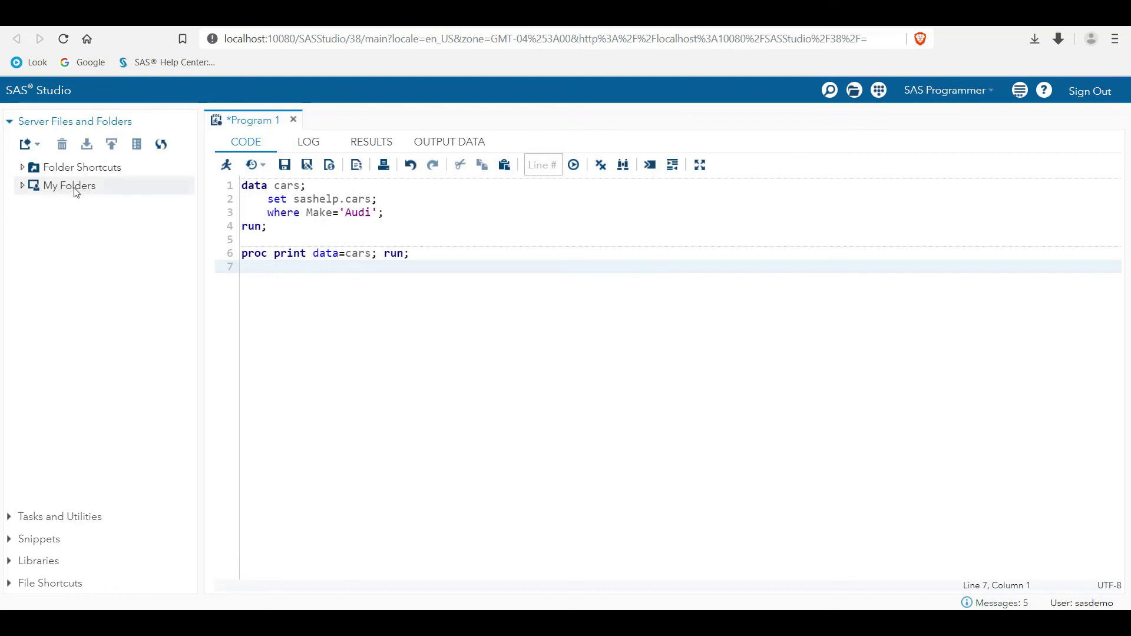
- Save the program as Program 1.sas in My Folders and locate the saved file in the folder tree
{"action": "left_click", "coordinate": [284, 165]}
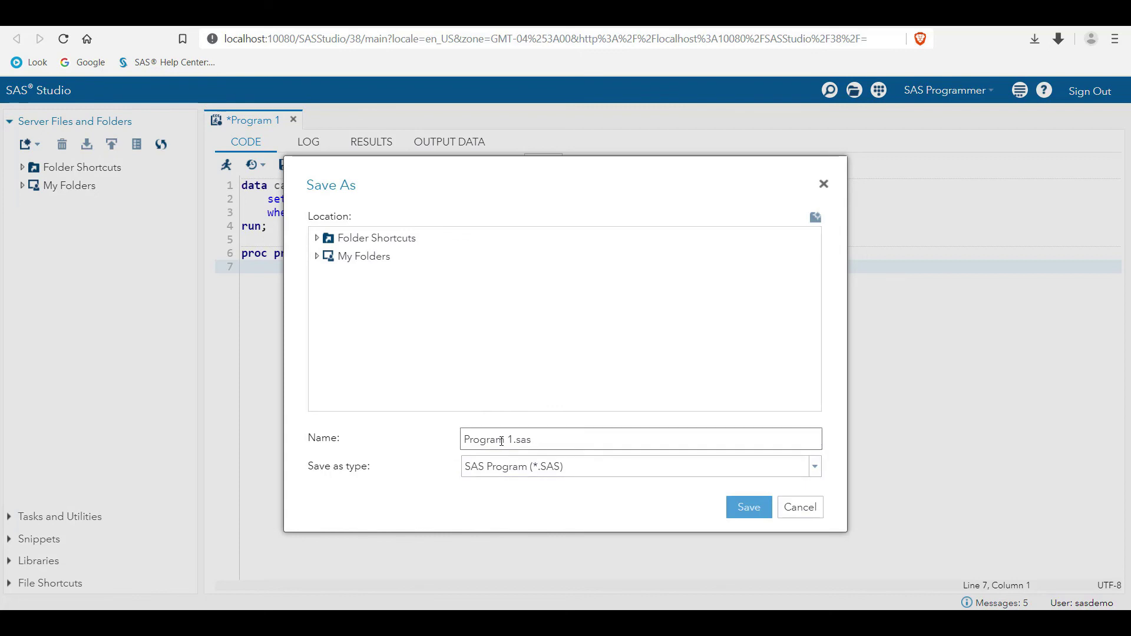
{"action": "left_click", "coordinate": [356, 257]}
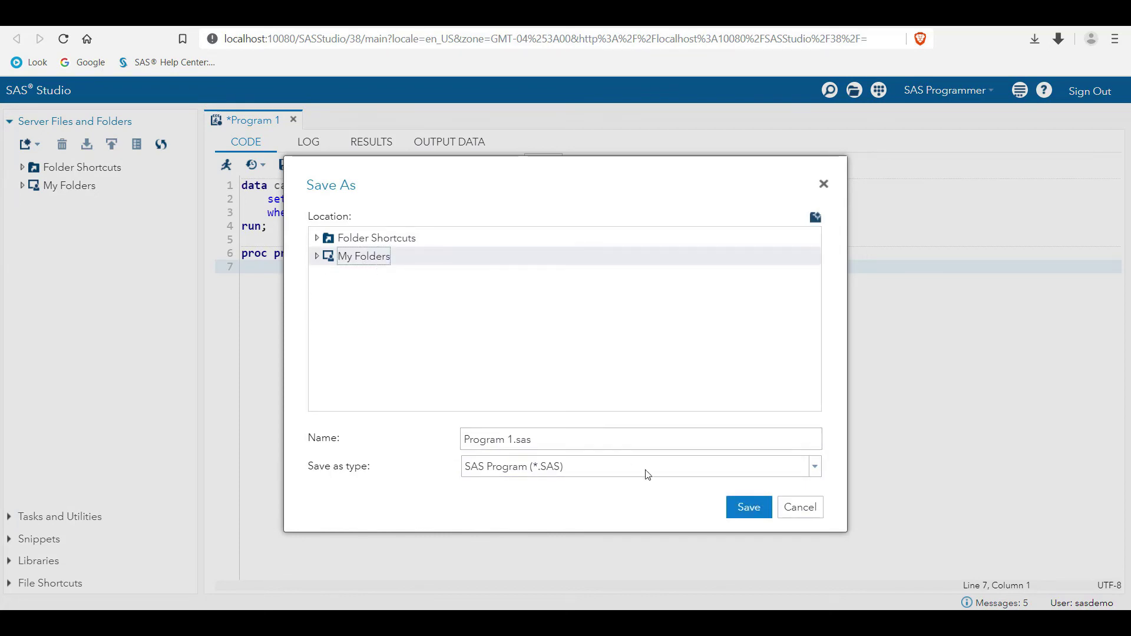
{"action": "left_click", "coordinate": [748, 508]}
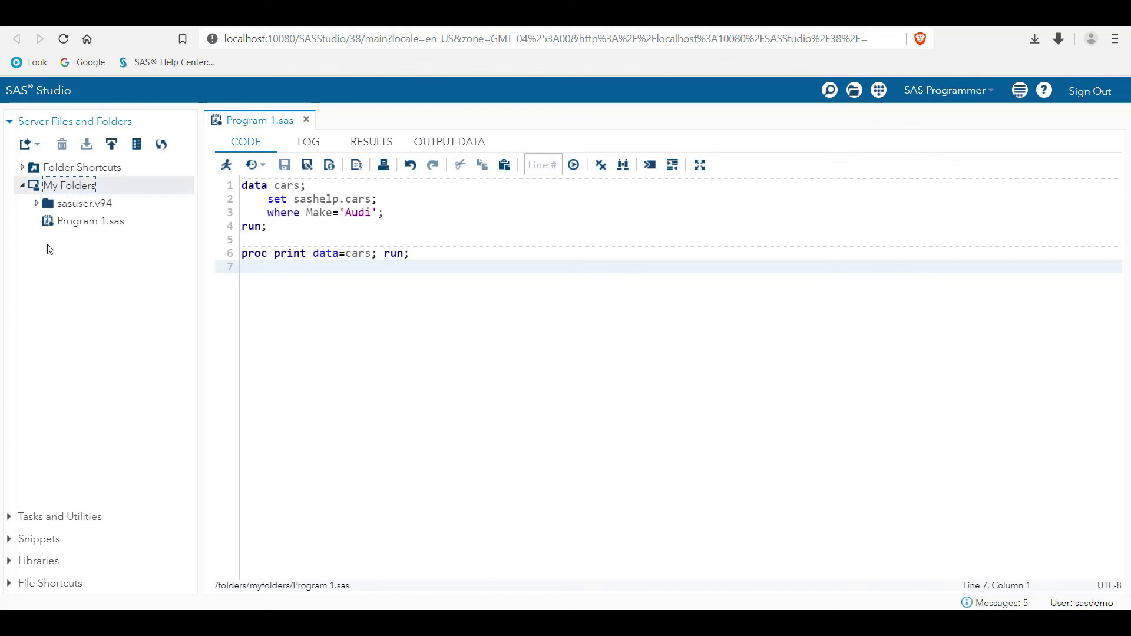
{"action": "left_click", "coordinate": [84, 228]}
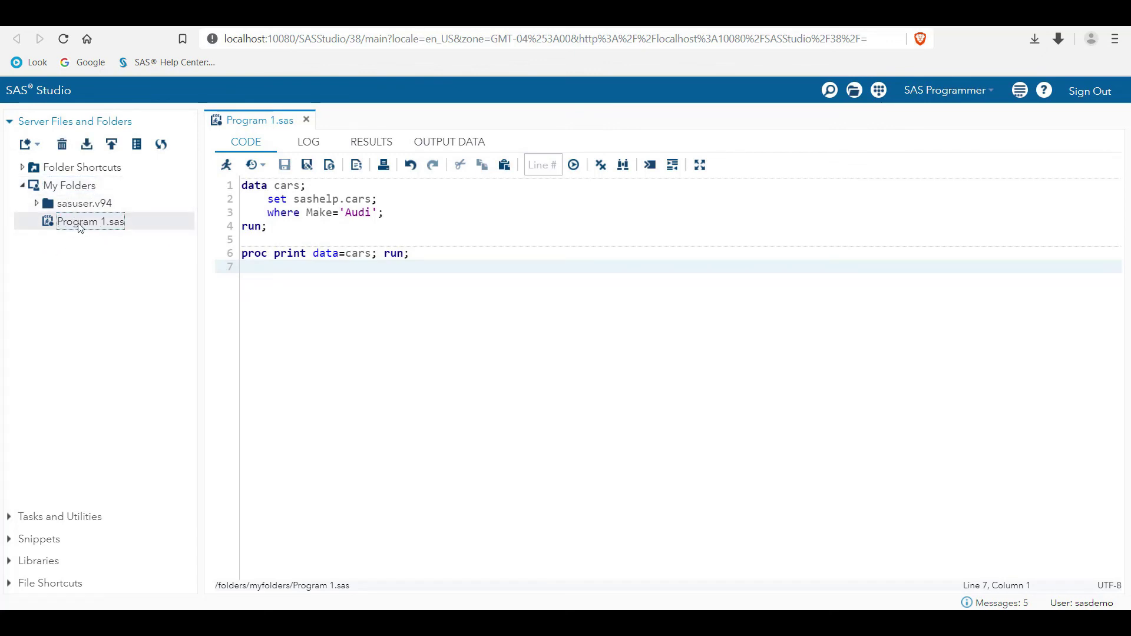
{"action": "left_click", "coordinate": [298, 221]}
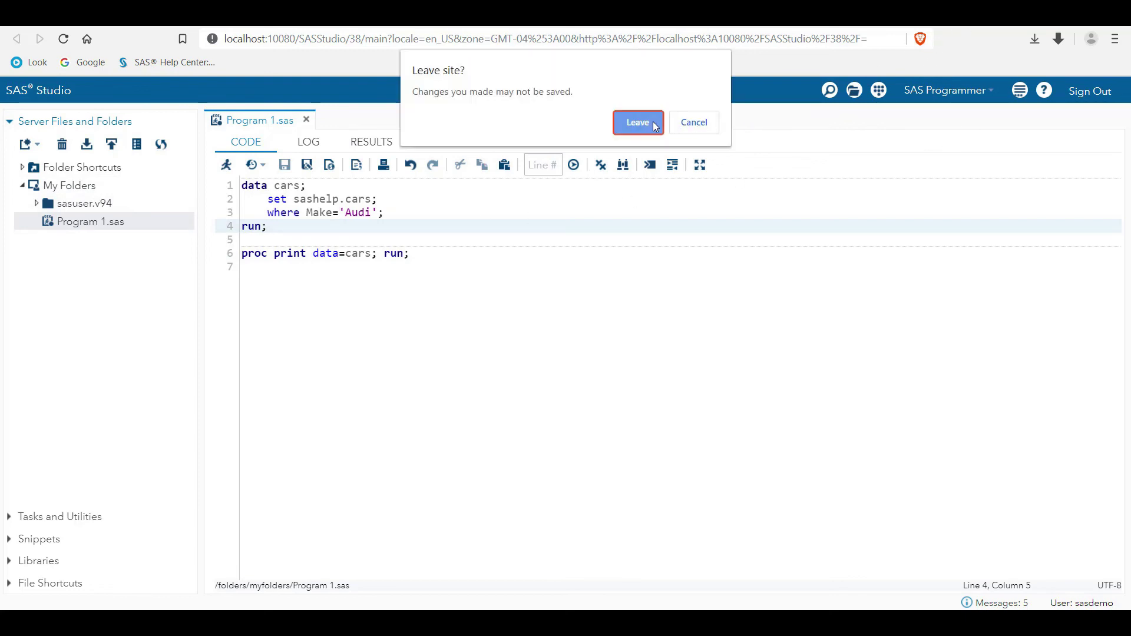
- Leave the SAS Studio site and switch to the VirtualBox Manager with the SAS University Edition machine window in front
{"action": "left_click", "coordinate": [653, 125]}
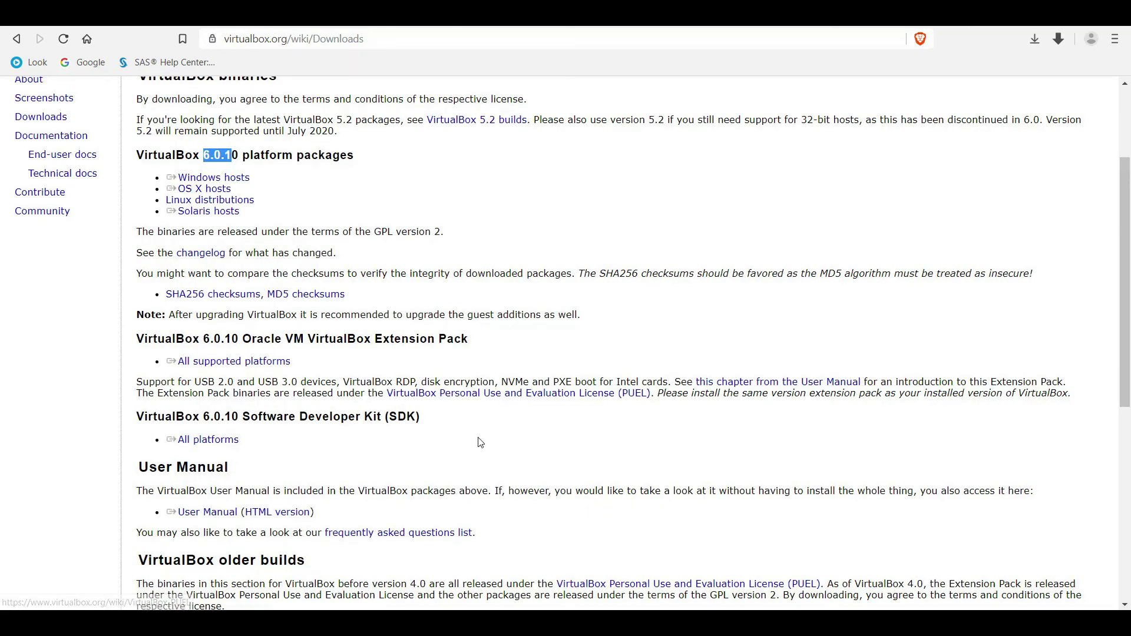
{"action": "left_click", "coordinate": [603, 623]}
{"action": "left_click", "coordinate": [678, 539]}
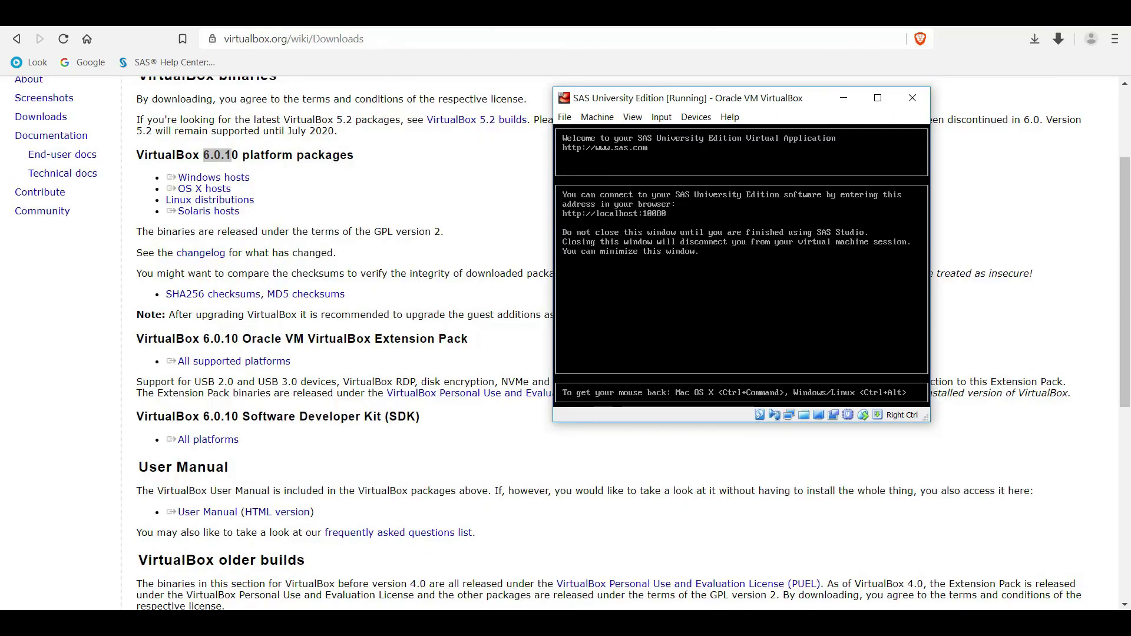
{"action": "mouse_move", "coordinate": [603, 613]}
{"action": "left_click", "coordinate": [548, 565]}
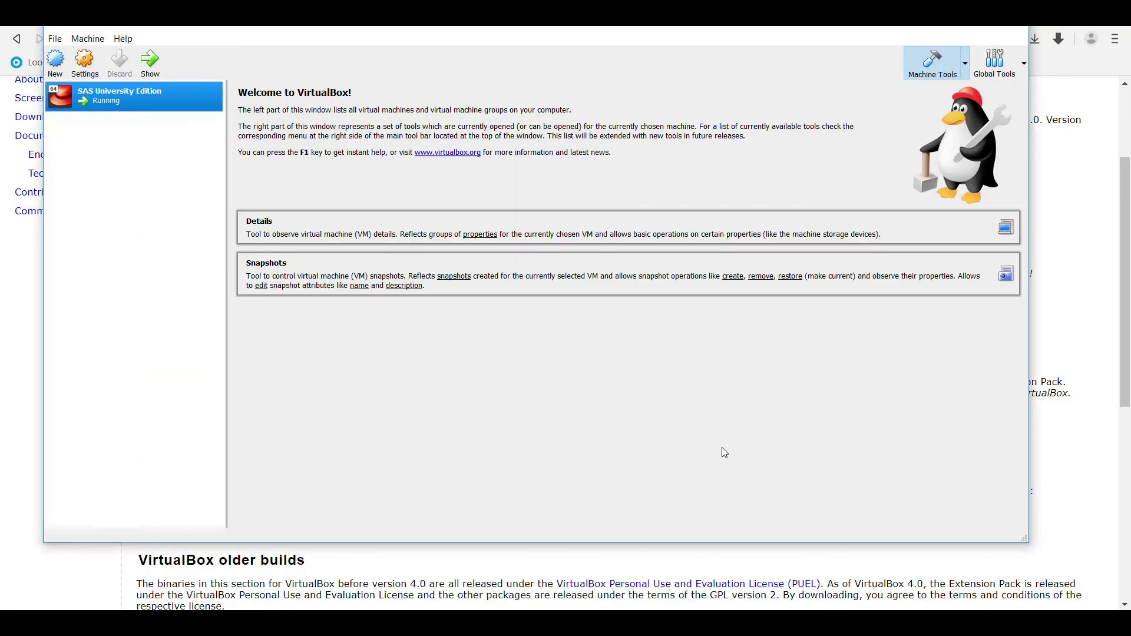
{"action": "left_click", "coordinate": [658, 596]}
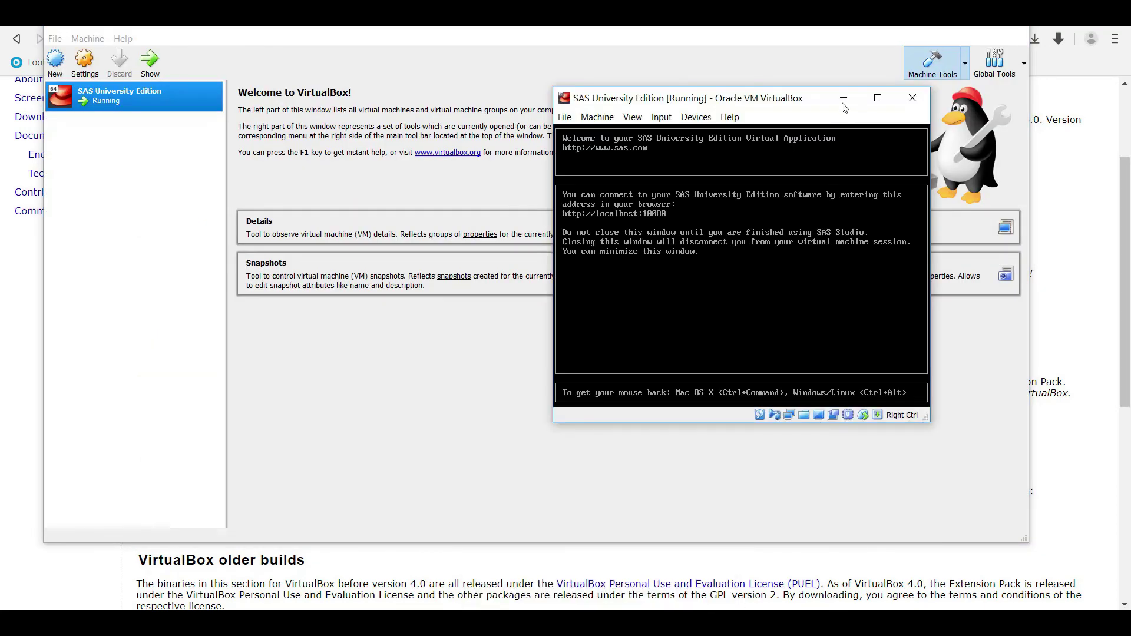
- Power off the SAS University Edition virtual machine and close the VirtualBox Manager
{"action": "left_click", "coordinate": [918, 98]}
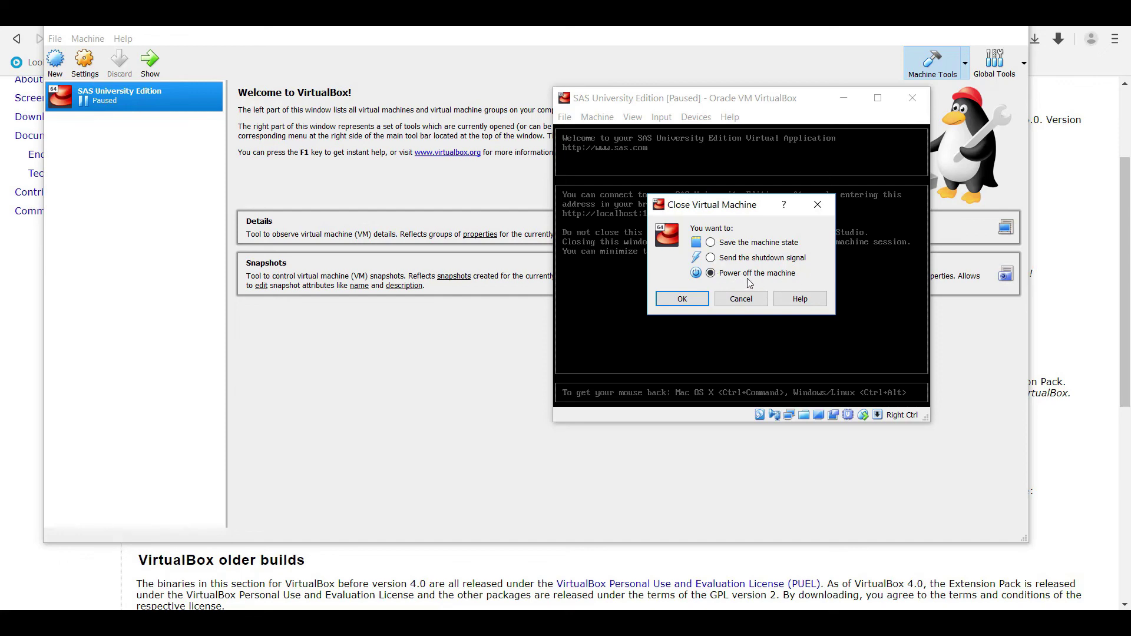
{"action": "left_click", "coordinate": [689, 298]}
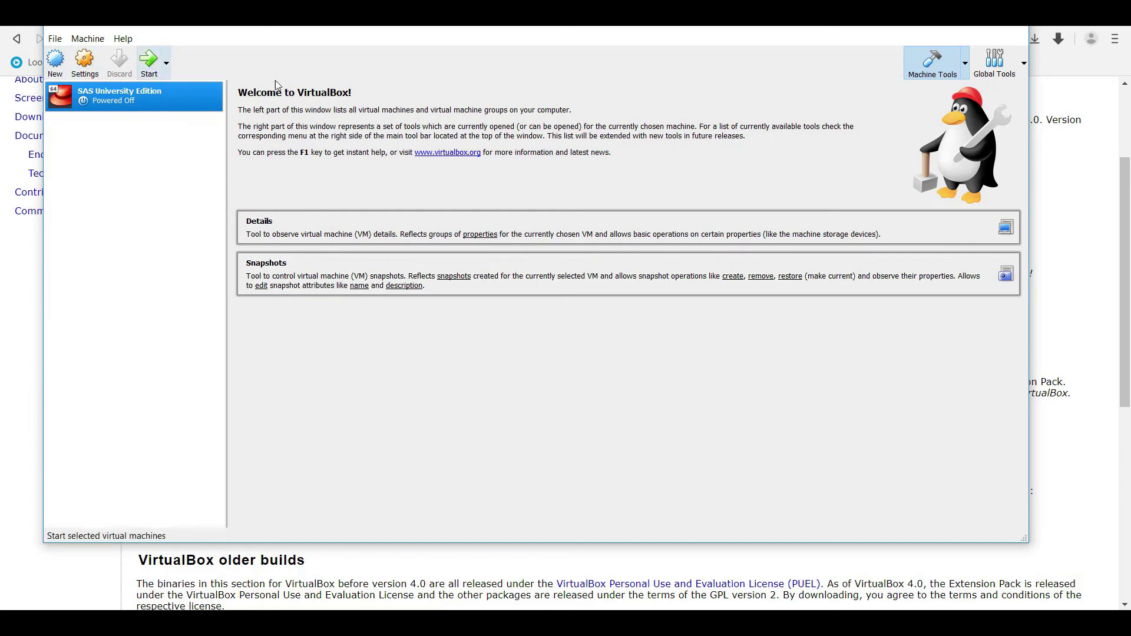
{"action": "left_click", "coordinate": [1015, 28]}
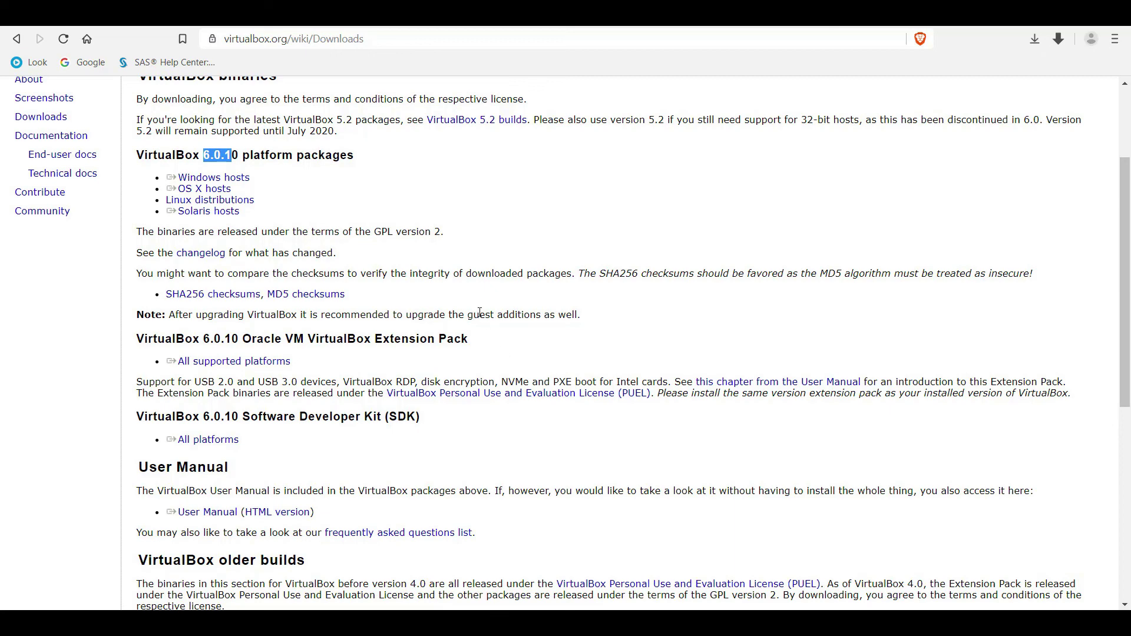
- Review the SAS University Edition download page for Windows, covering the system requirements, four-step installation overview and setup instructions
{"action": "scroll", "coordinate": [434, 227], "scroll_direction": "up", "scroll_amount": 3}
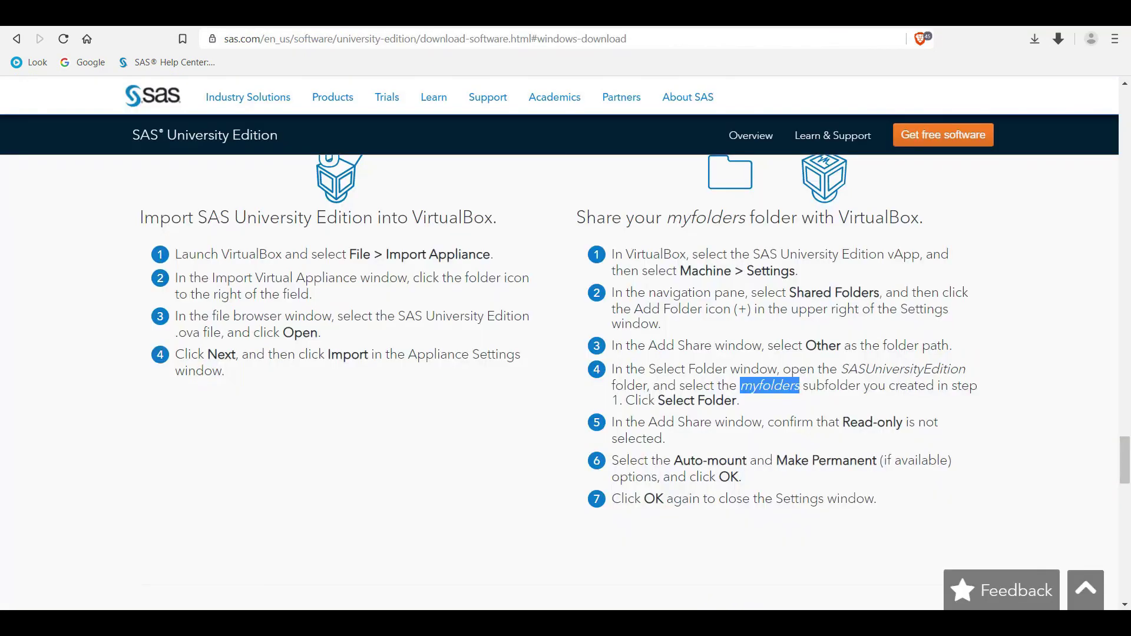
{"action": "scroll", "coordinate": [494, 235], "scroll_direction": "up", "scroll_amount": 10}
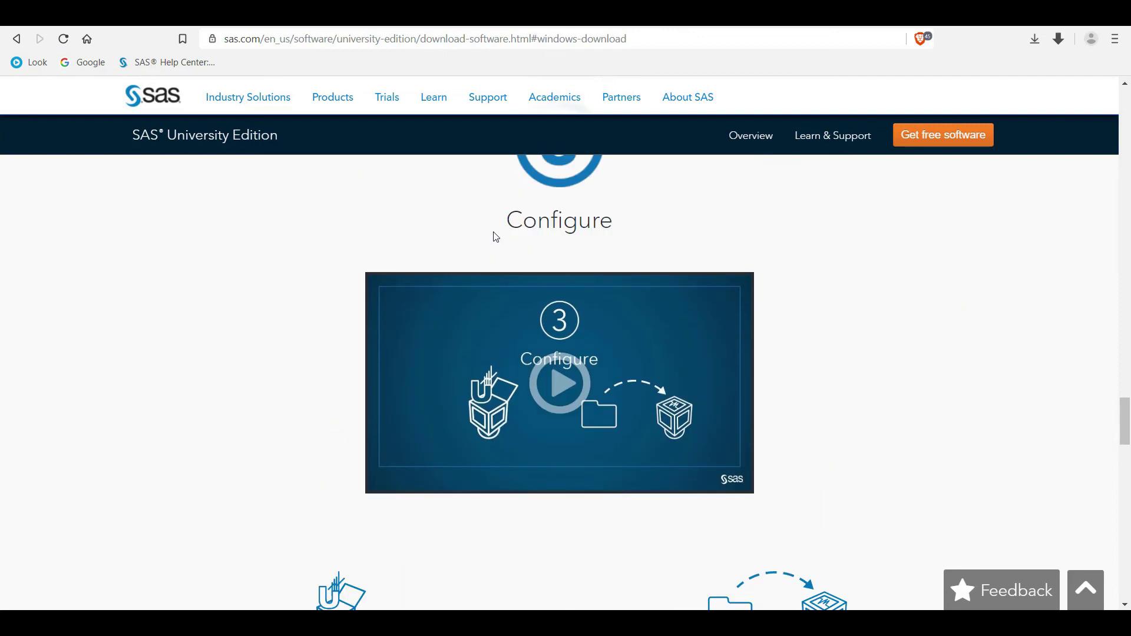
{"action": "scroll", "coordinate": [492, 232], "scroll_direction": "up", "scroll_amount": 15}
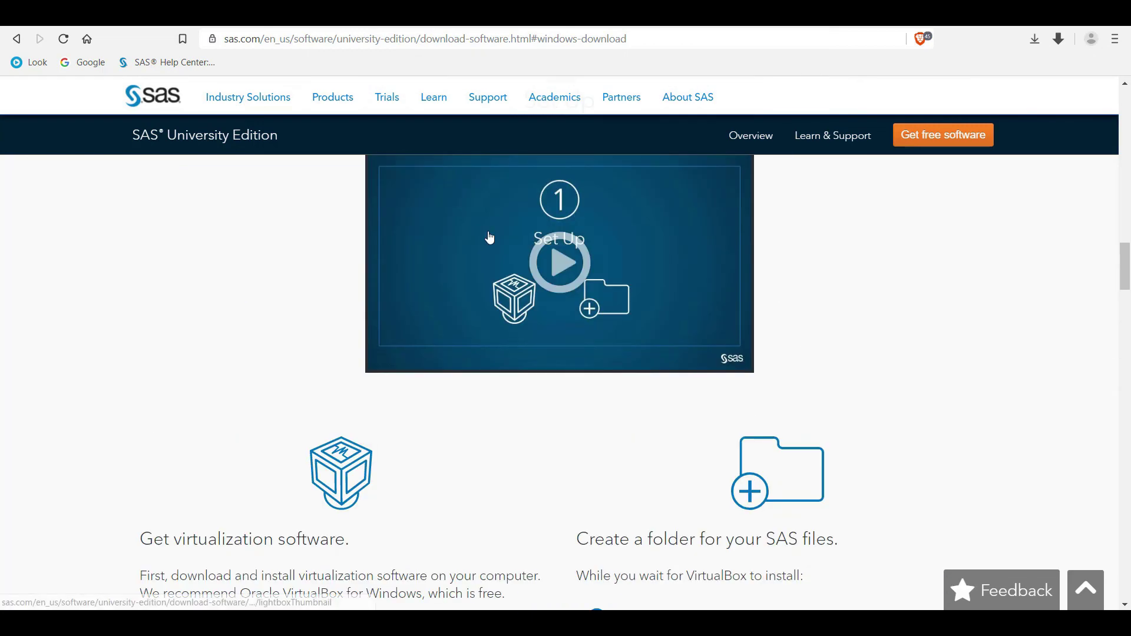
{"action": "scroll", "coordinate": [489, 235], "scroll_direction": "up", "scroll_amount": 4}
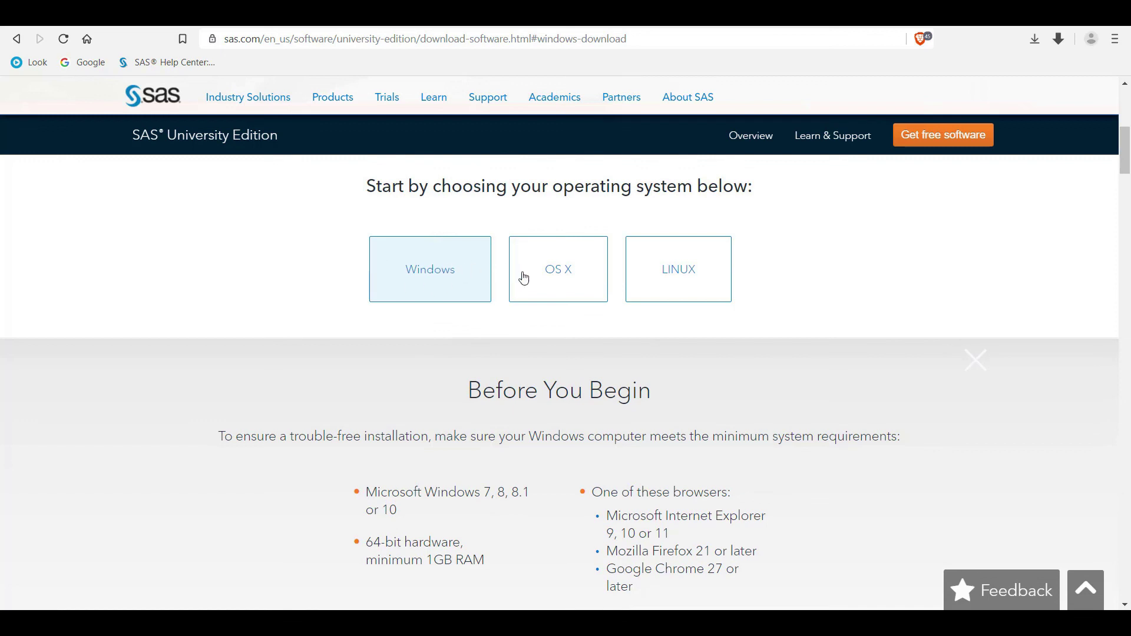
{"action": "scroll", "coordinate": [363, 274], "scroll_direction": "down", "scroll_amount": 1}
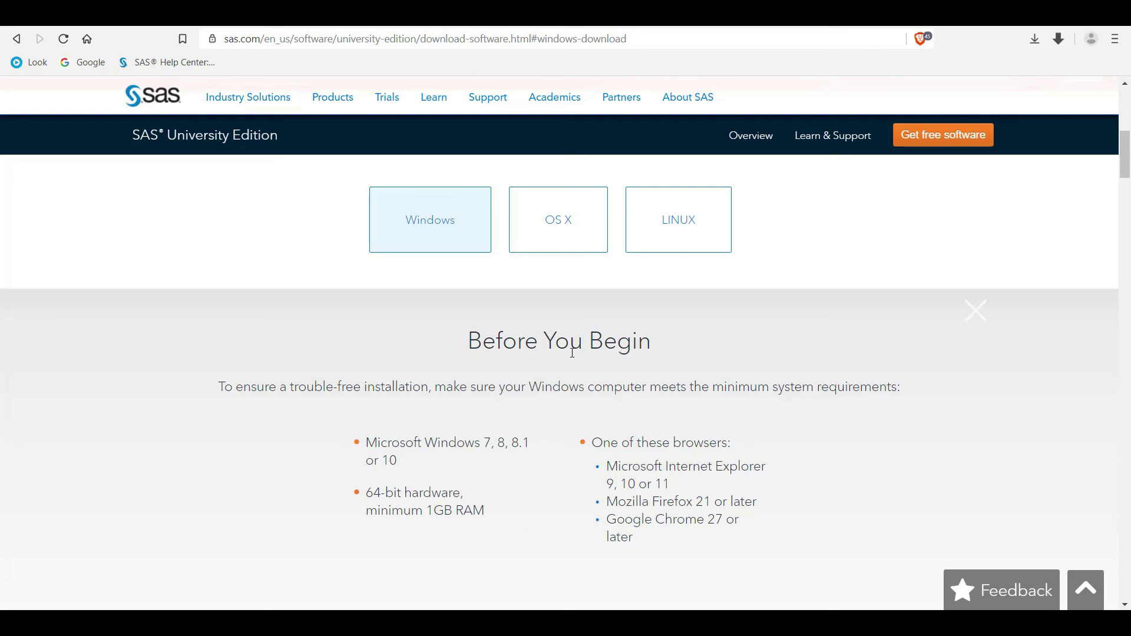
{"action": "scroll", "coordinate": [526, 349], "scroll_direction": "down", "scroll_amount": 8}
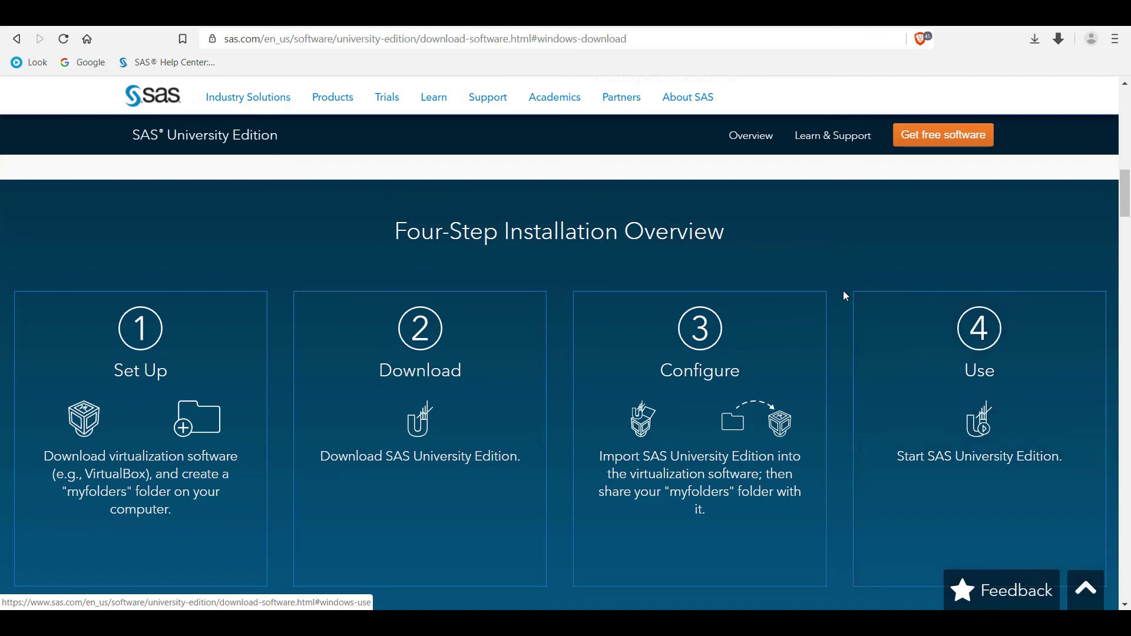
{"action": "scroll", "coordinate": [844, 295], "scroll_direction": "down", "scroll_amount": 1}
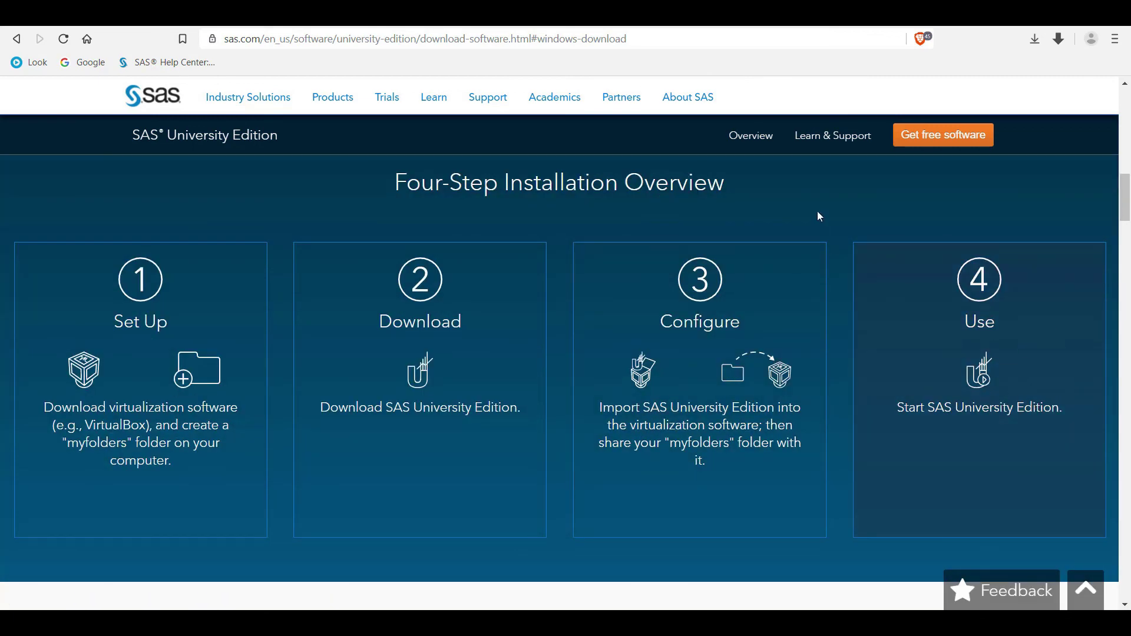
{"action": "scroll", "coordinate": [843, 257], "scroll_direction": "down", "scroll_amount": 5}
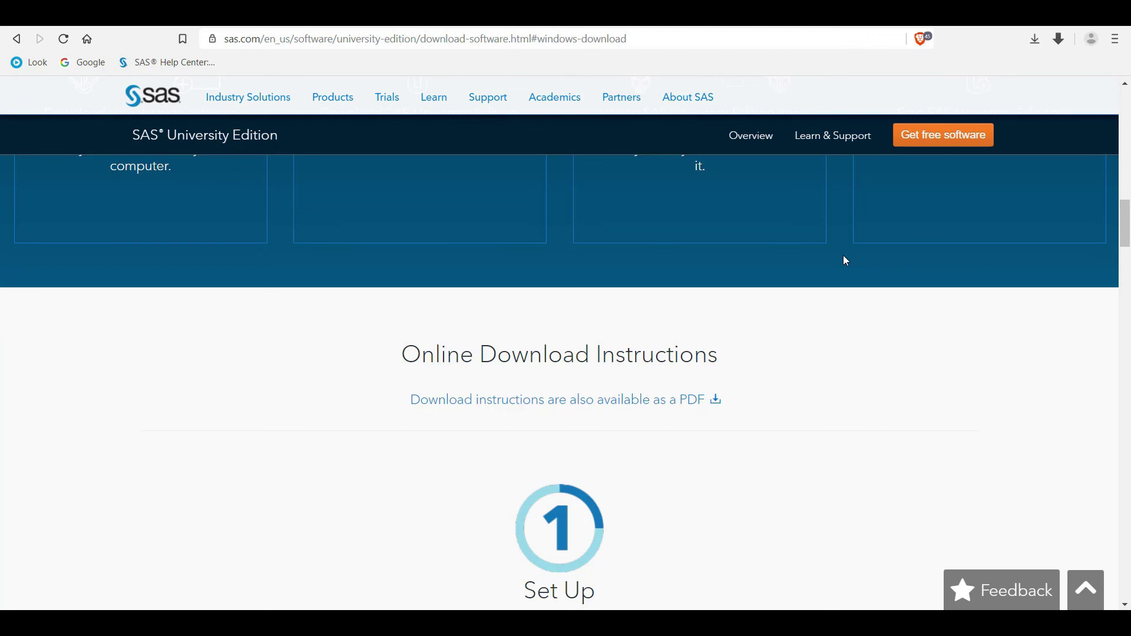
{"action": "scroll", "coordinate": [846, 261], "scroll_direction": "down", "scroll_amount": 8}
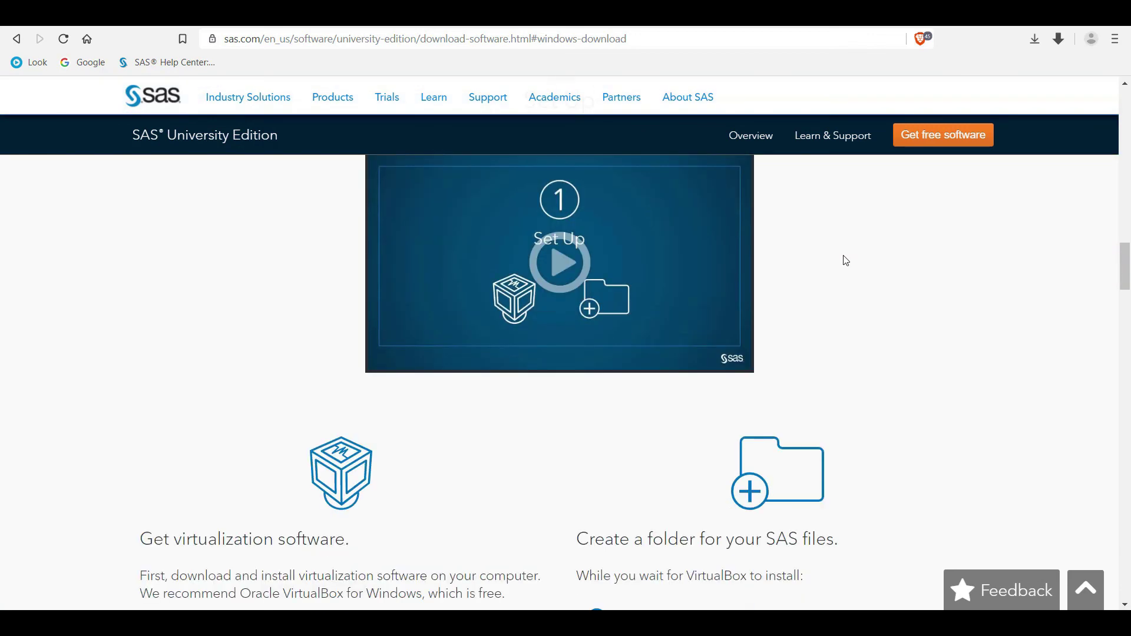
{"action": "scroll", "coordinate": [847, 261], "scroll_direction": "down", "scroll_amount": 4}
{"action": "scroll", "coordinate": [846, 261], "scroll_direction": "down", "scroll_amount": 16}
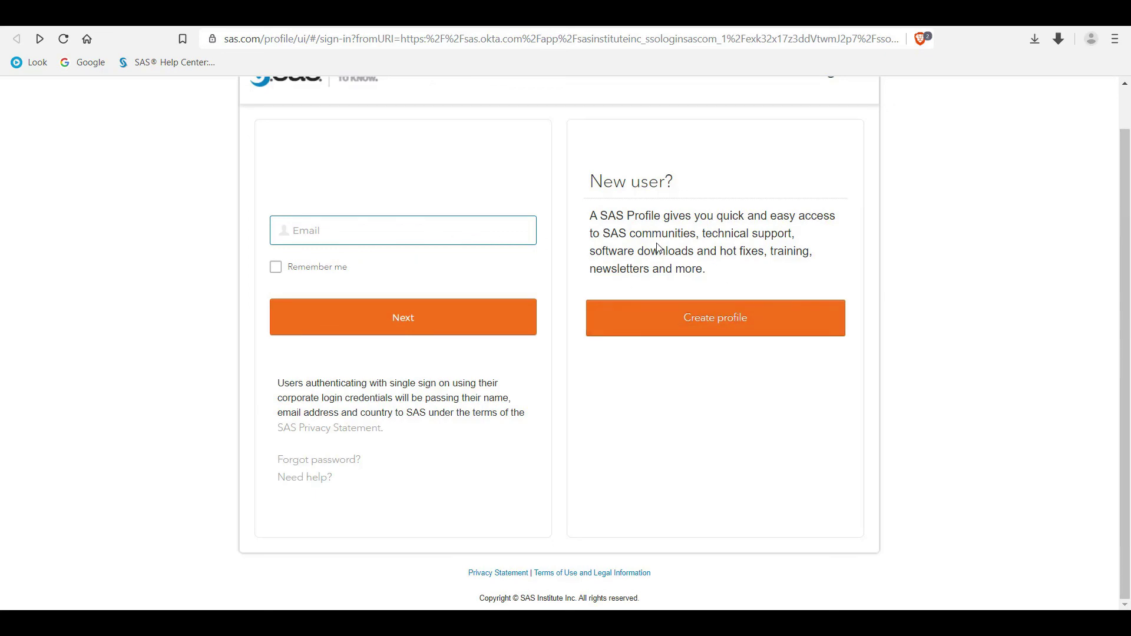
- Examine the SAS profile sign-in page and the VirtualBox downloads page, including its platform packages, extension pack and older builds
{"action": "left_click", "coordinate": [734, 330]}
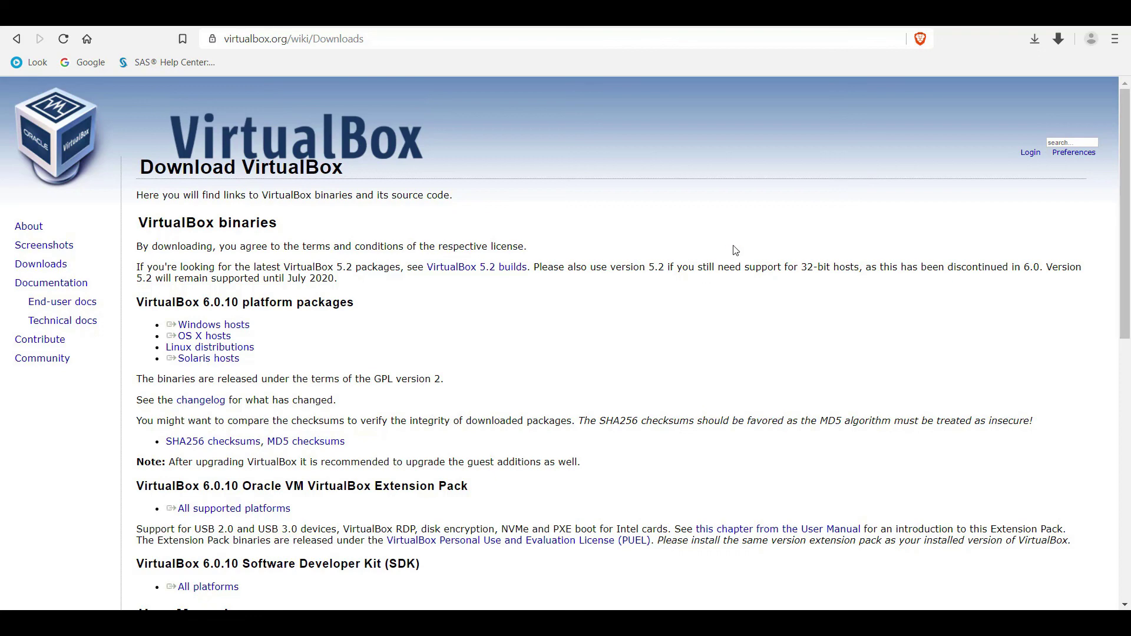
{"action": "key", "text": "alt+Left"}
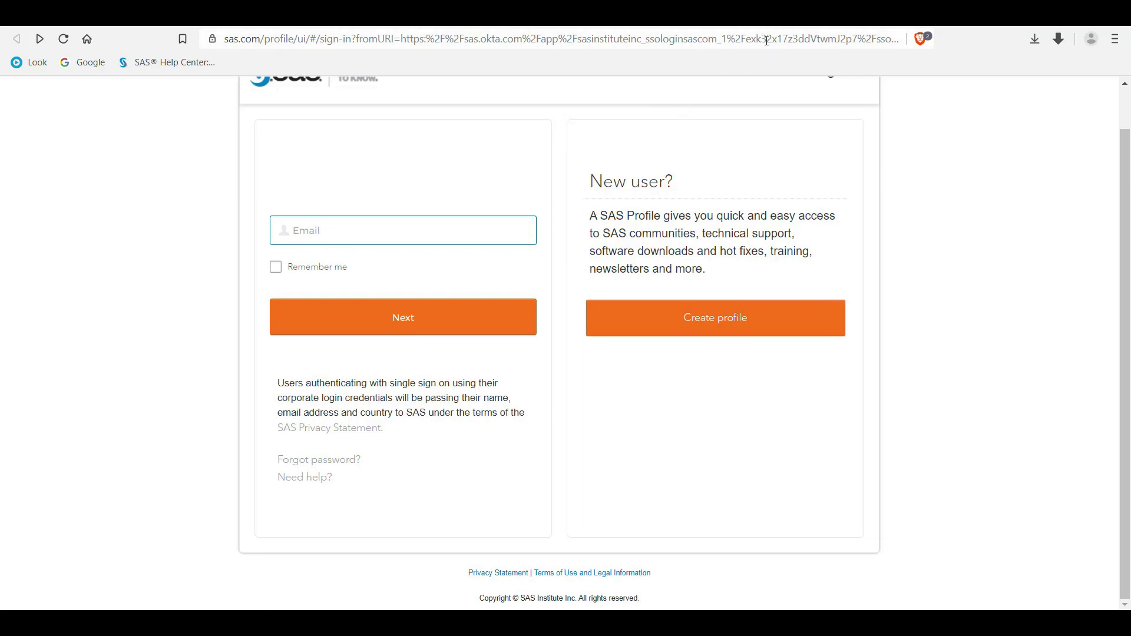
{"action": "key", "text": "alt+Right"}
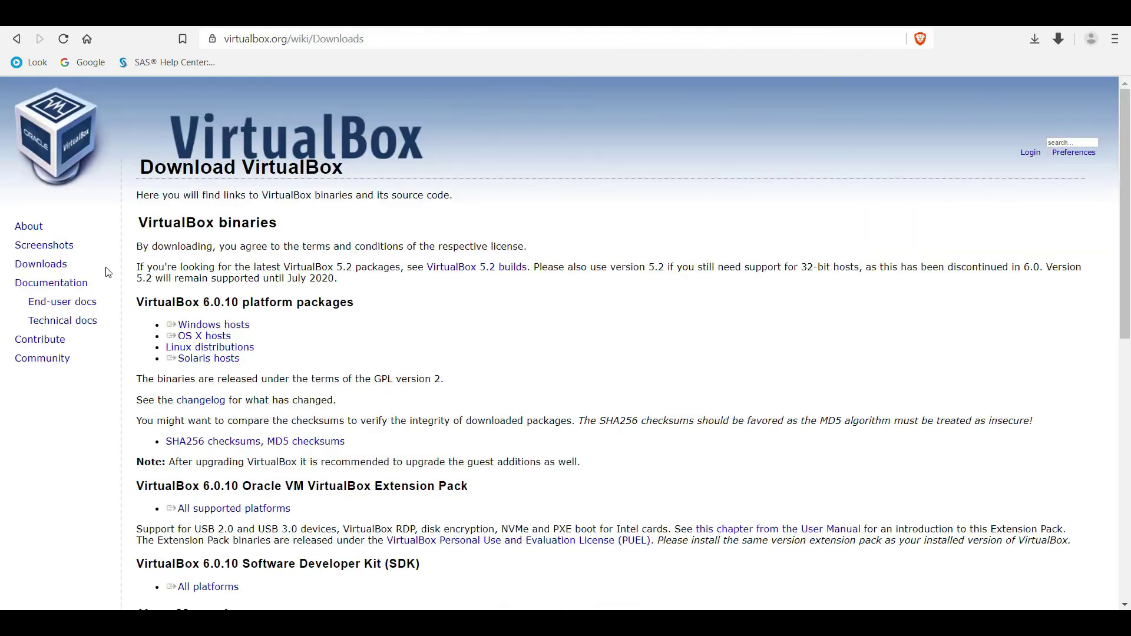
{"action": "double_click", "coordinate": [151, 307]}
{"action": "left_click", "coordinate": [151, 310]}
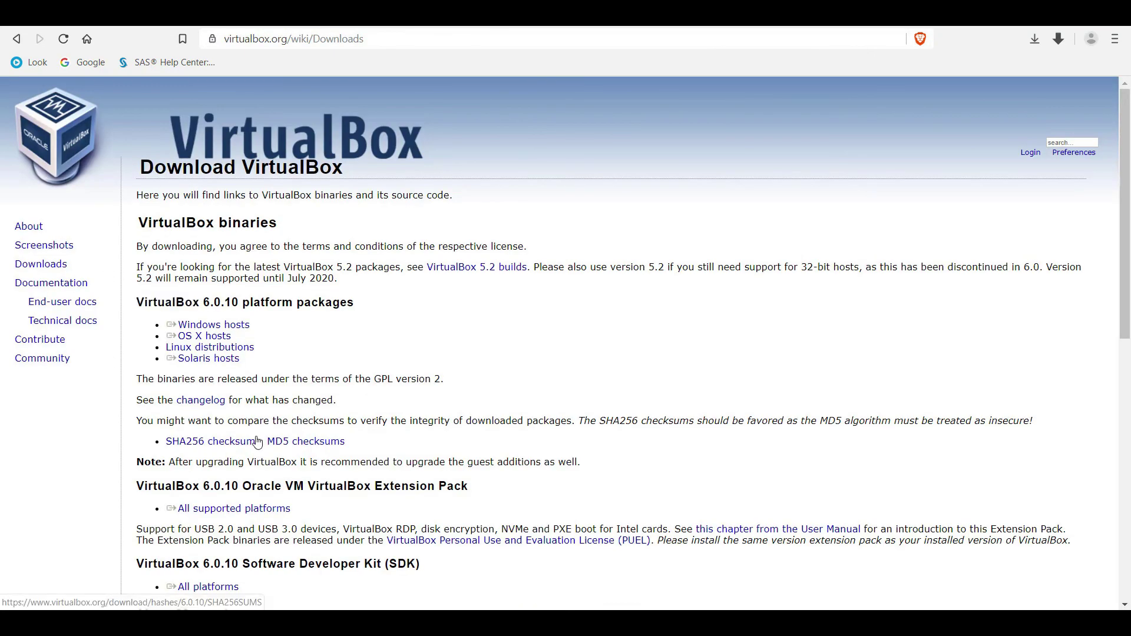
{"action": "double_click", "coordinate": [168, 486]}
{"action": "left_click", "coordinate": [158, 492]}
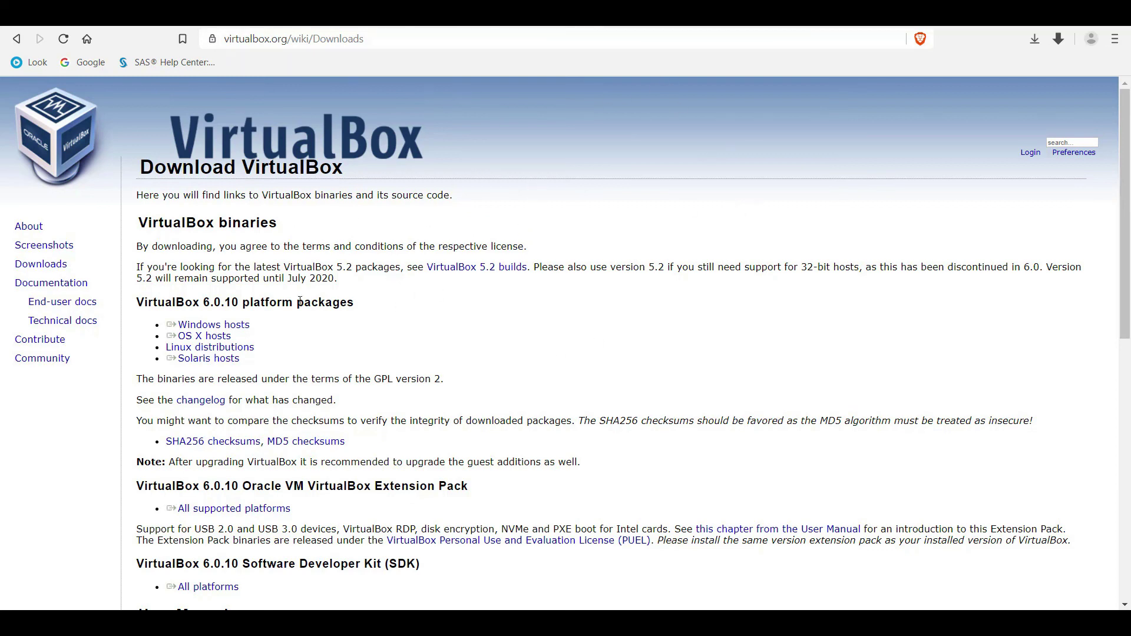
{"action": "scroll", "coordinate": [538, 394], "scroll_direction": "down", "scroll_amount": 5}
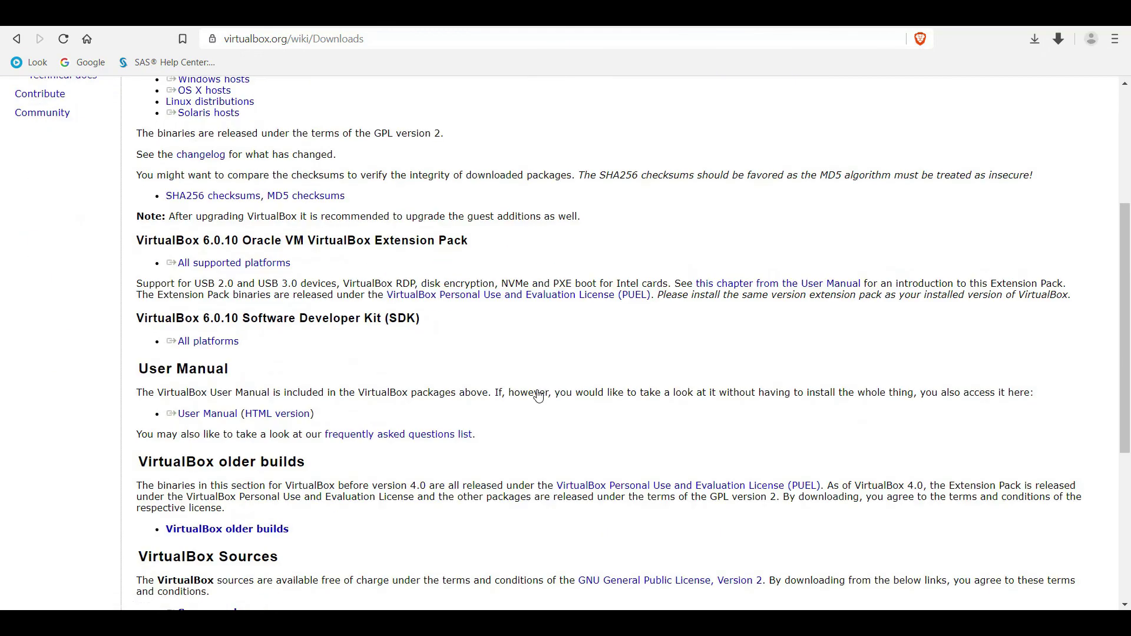
{"action": "scroll", "coordinate": [538, 390], "scroll_direction": "up", "scroll_amount": 4}
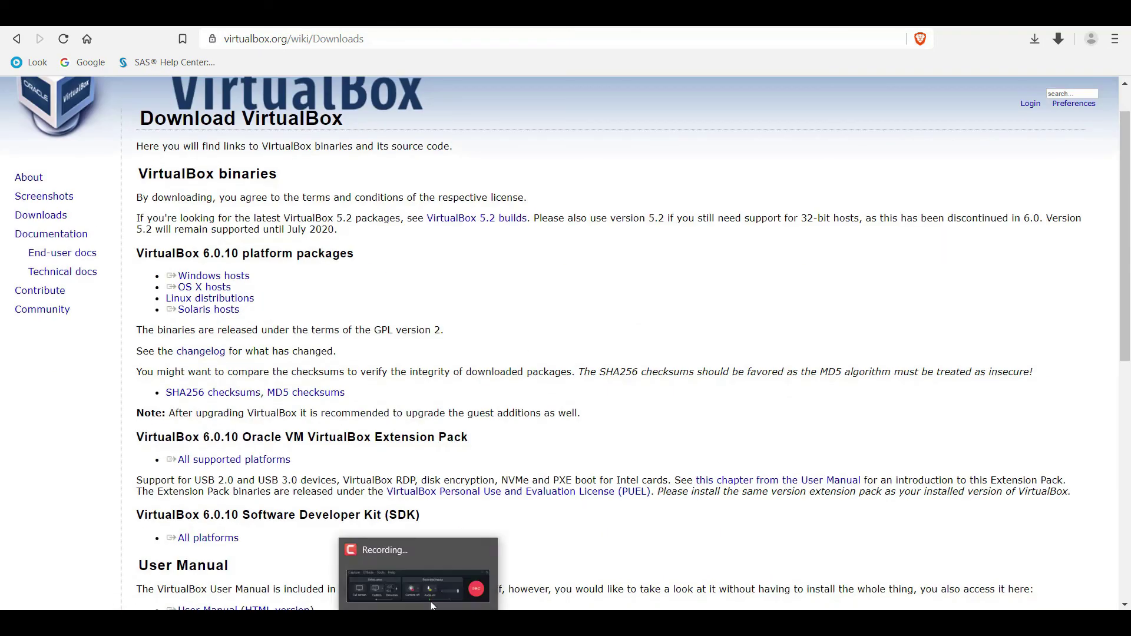
{"action": "left_click", "coordinate": [472, 592]}
{"action": "left_click", "coordinate": [1117, 575]}
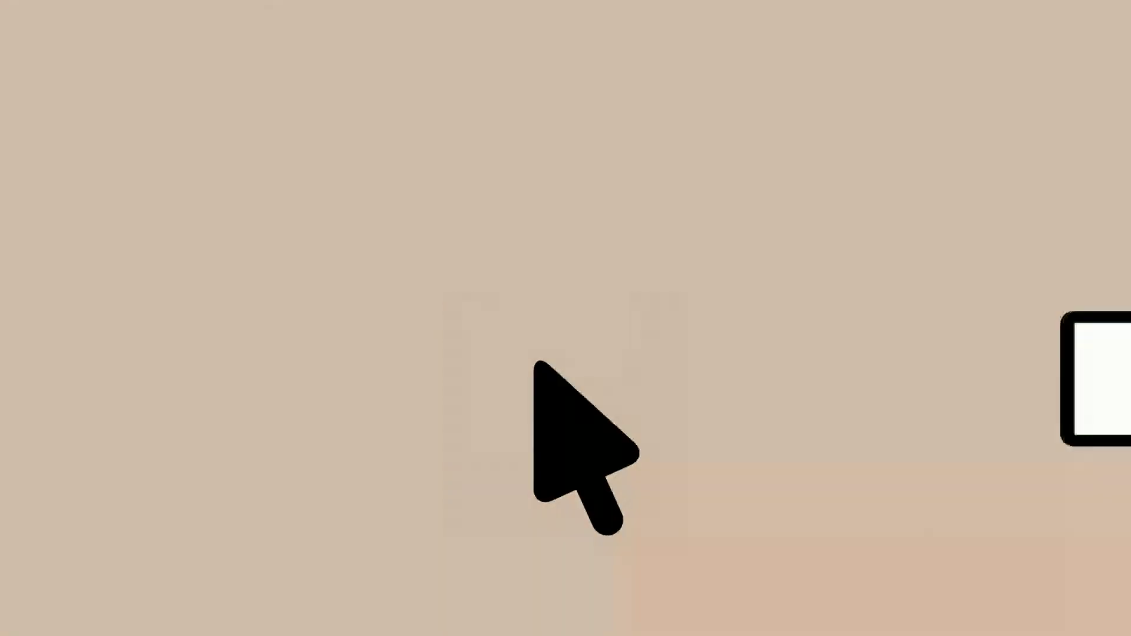